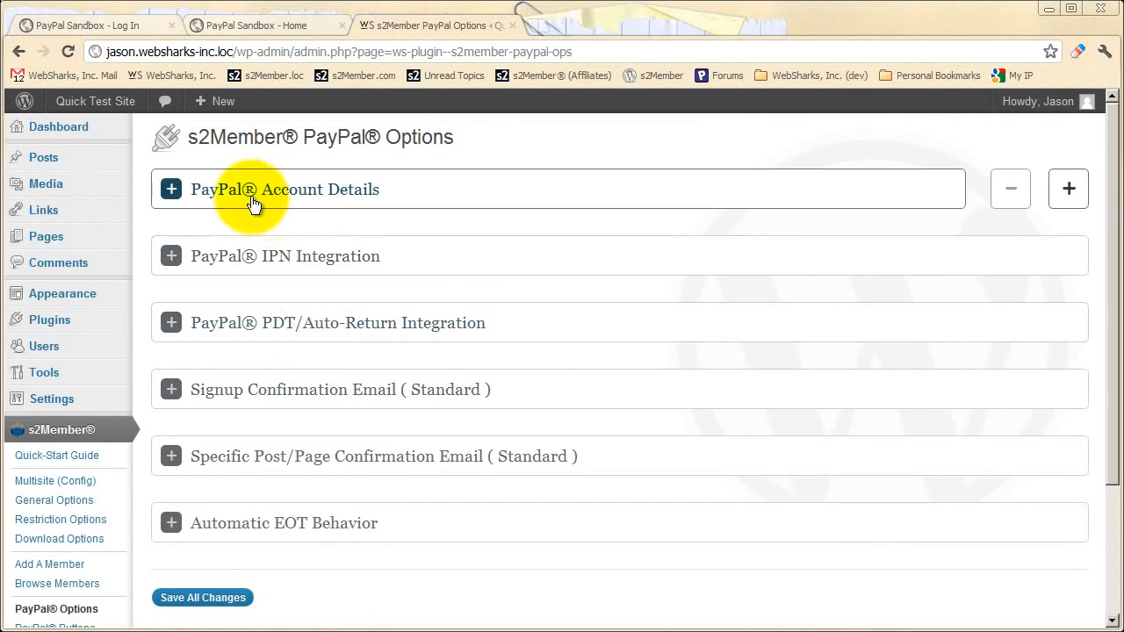
# - Expand PayPal Account Details to show the business e-mail and API credential fields
pyautogui.click(336, 200)
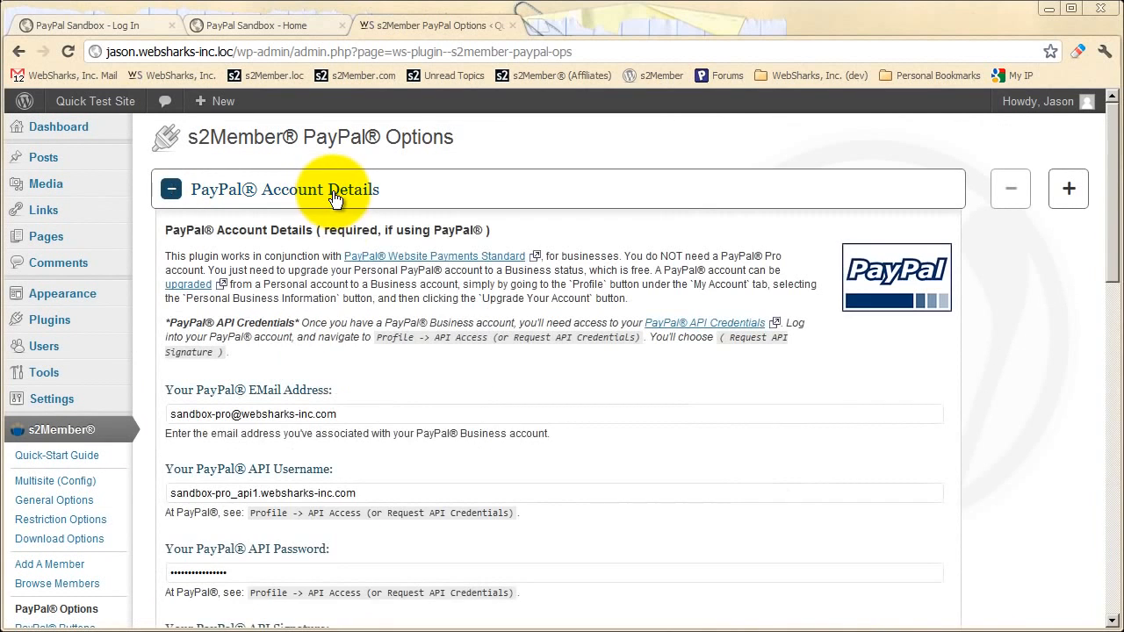
pyautogui.scroll(-3, 327, 257)
pyautogui.scroll(-2, 326, 257)
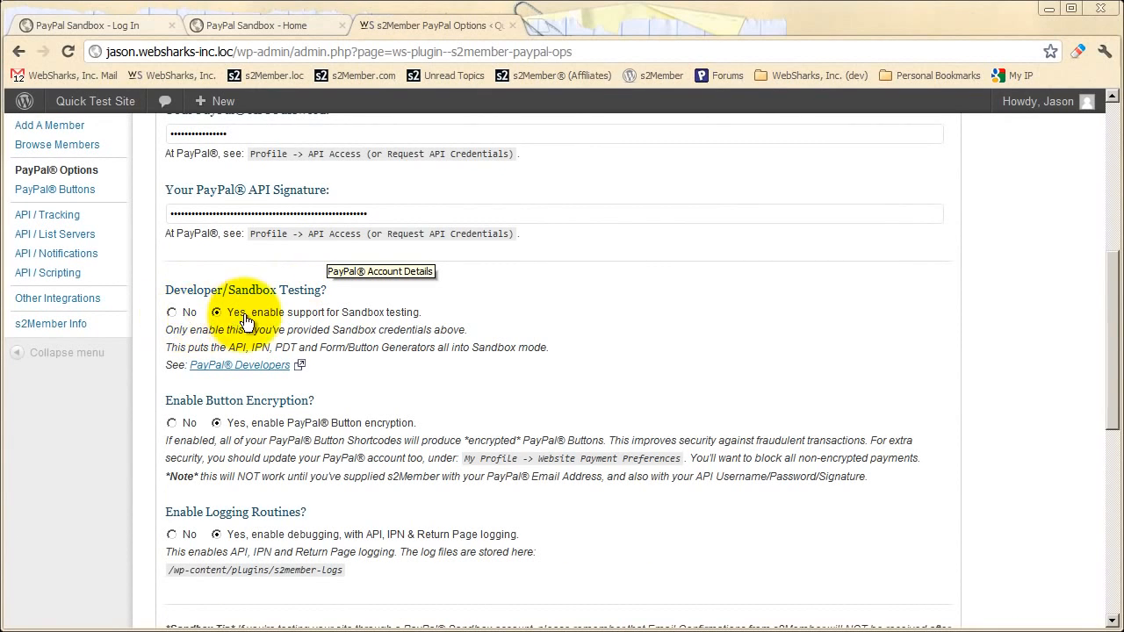
pyautogui.click(185, 314)
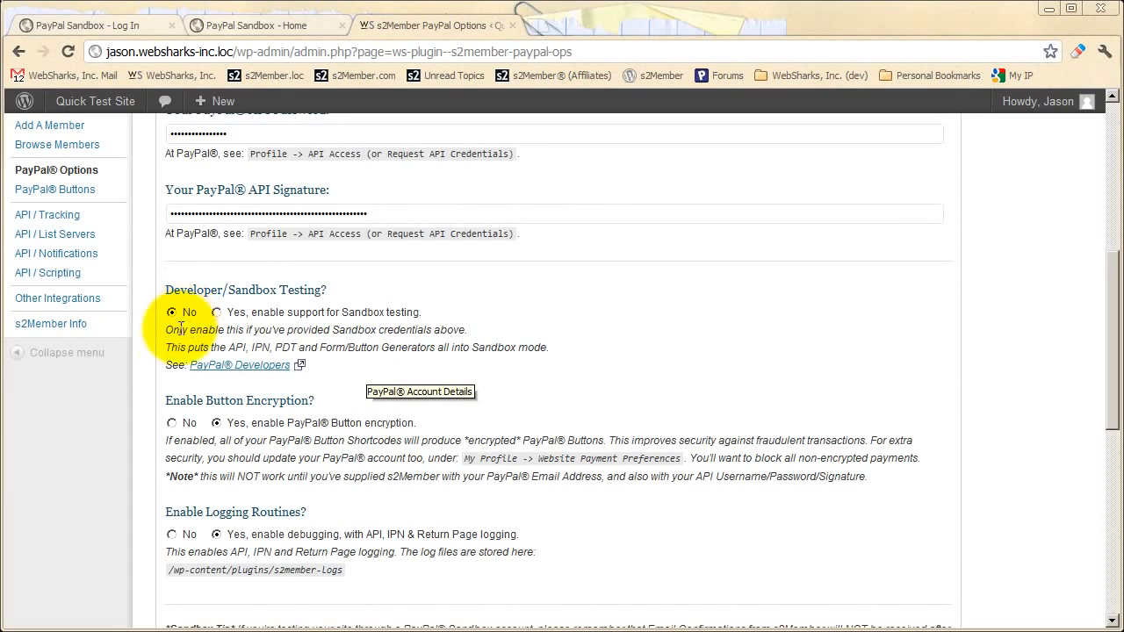
pyautogui.click(237, 315)
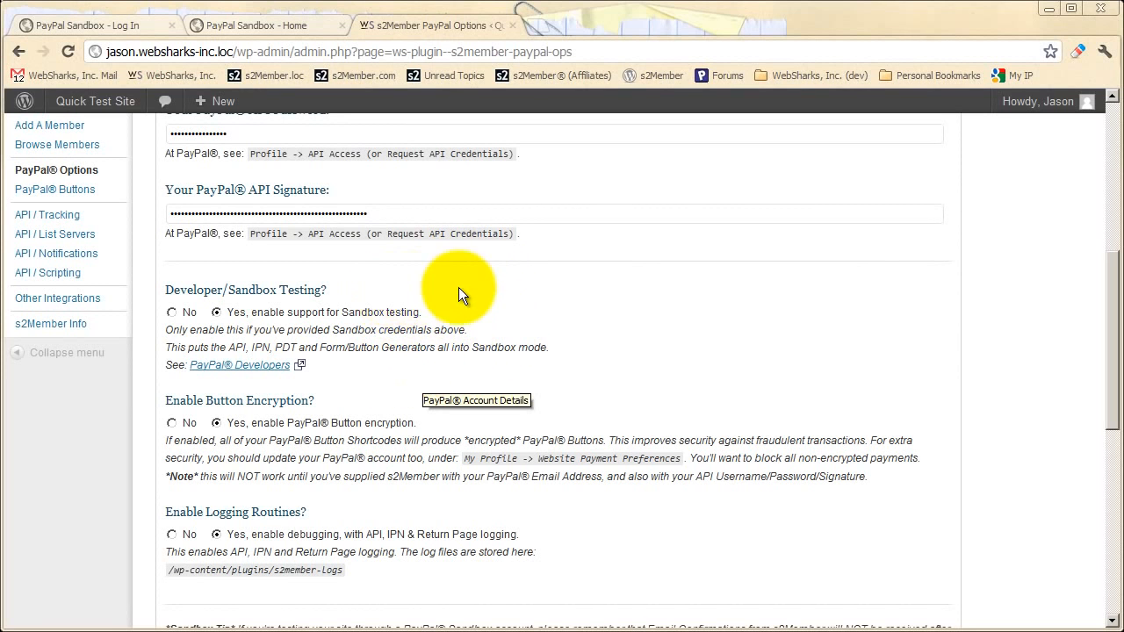
pyautogui.scroll(5, 526, 373)
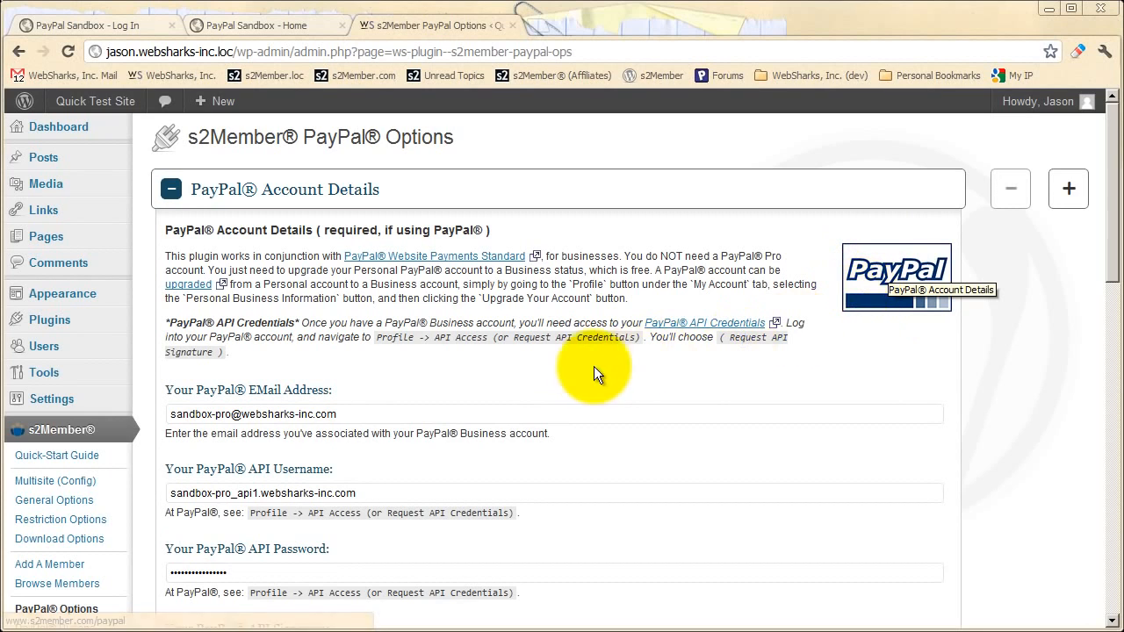
# - Review the account e-mail and API credential fields, then collapse PayPal Account Details
pyautogui.scroll(-1, 594, 369)
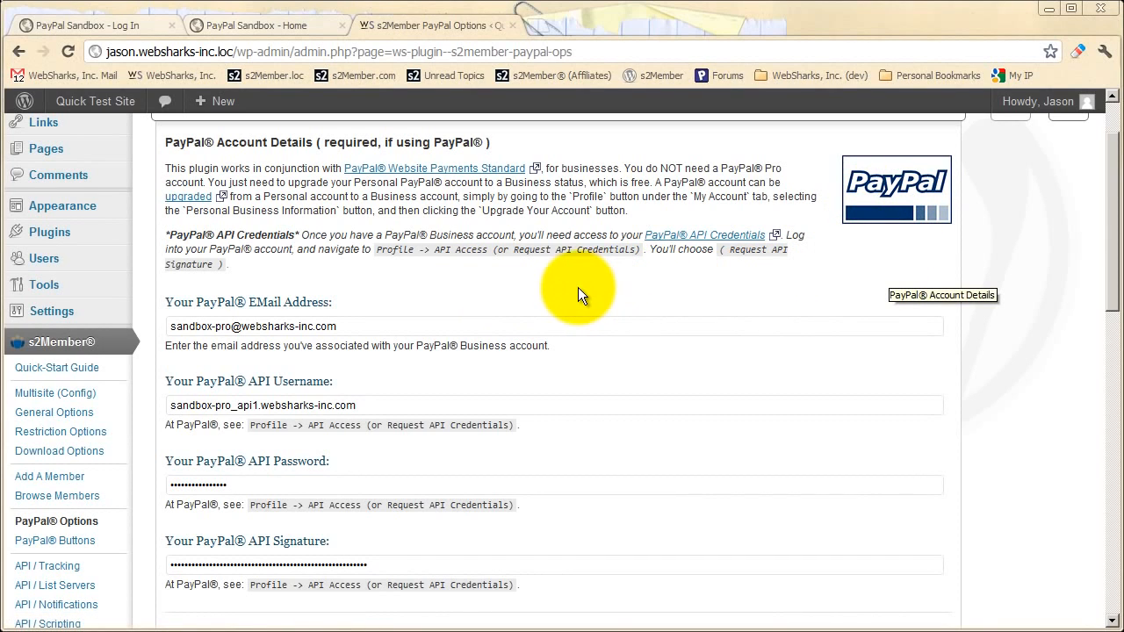
pyautogui.scroll(-1, 377, 308)
pyautogui.scroll(-3, 436, 312)
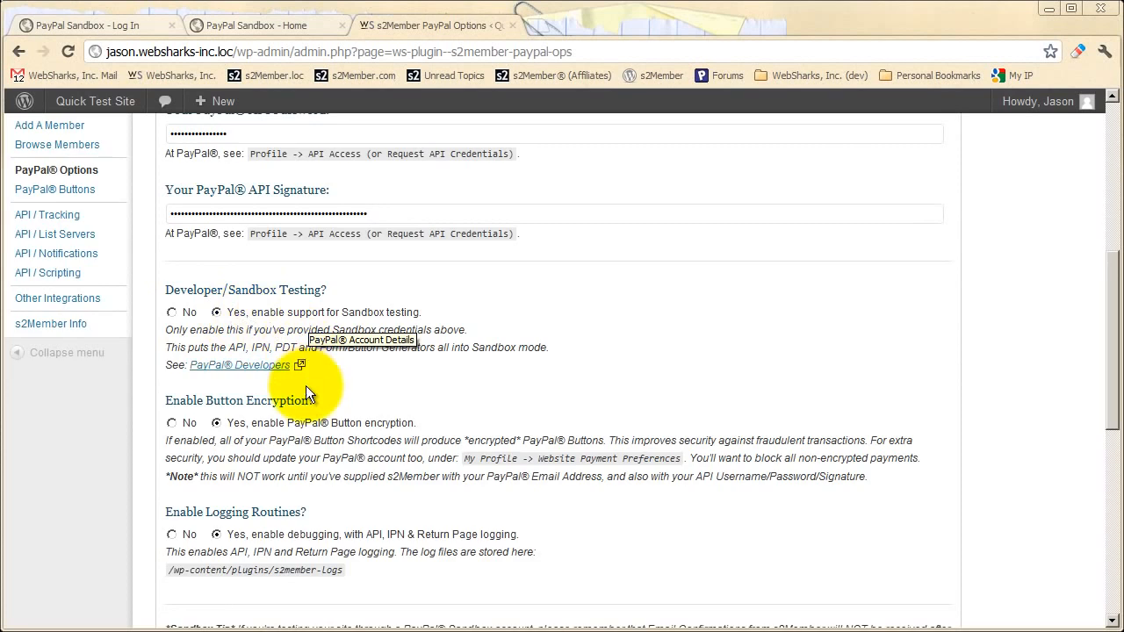
pyautogui.scroll(3, 305, 387)
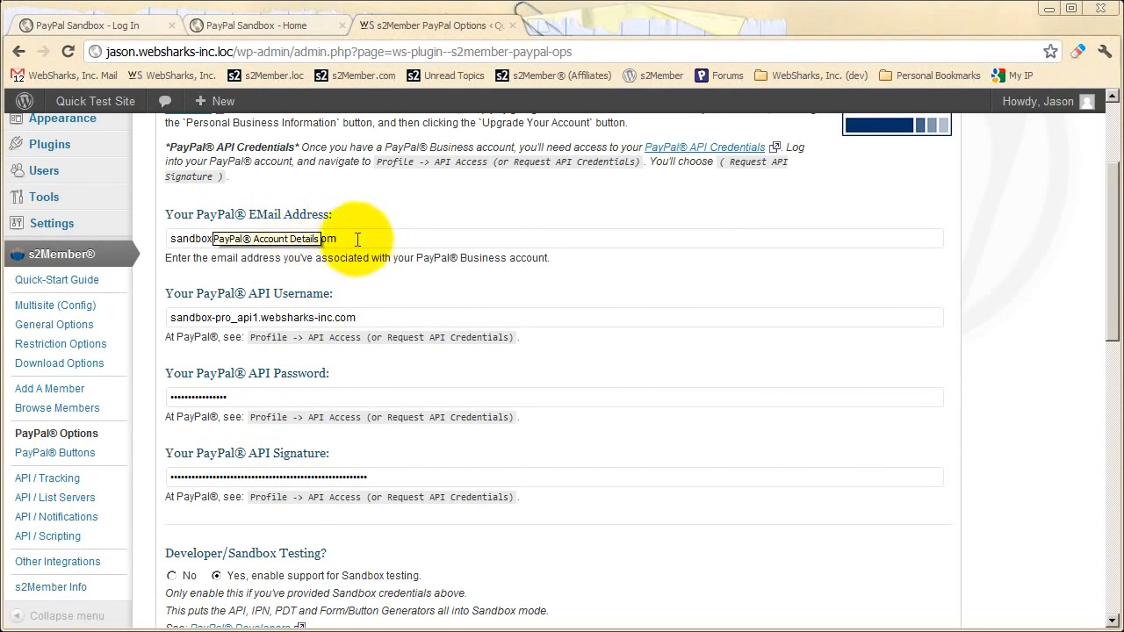
pyautogui.scroll(3, 376, 444)
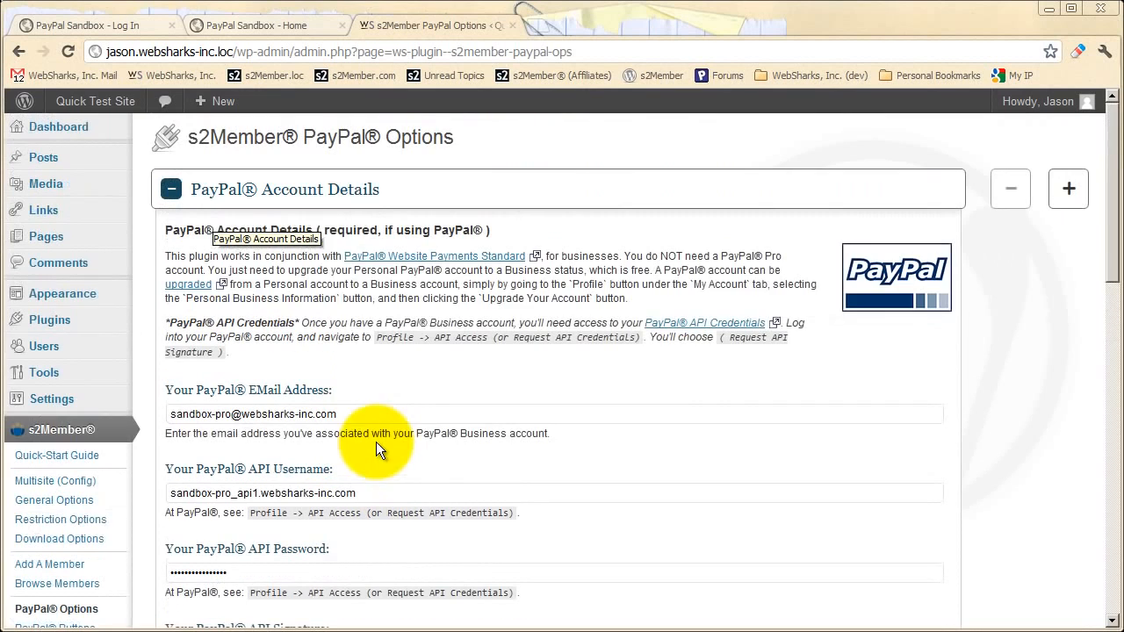
pyautogui.click(341, 205)
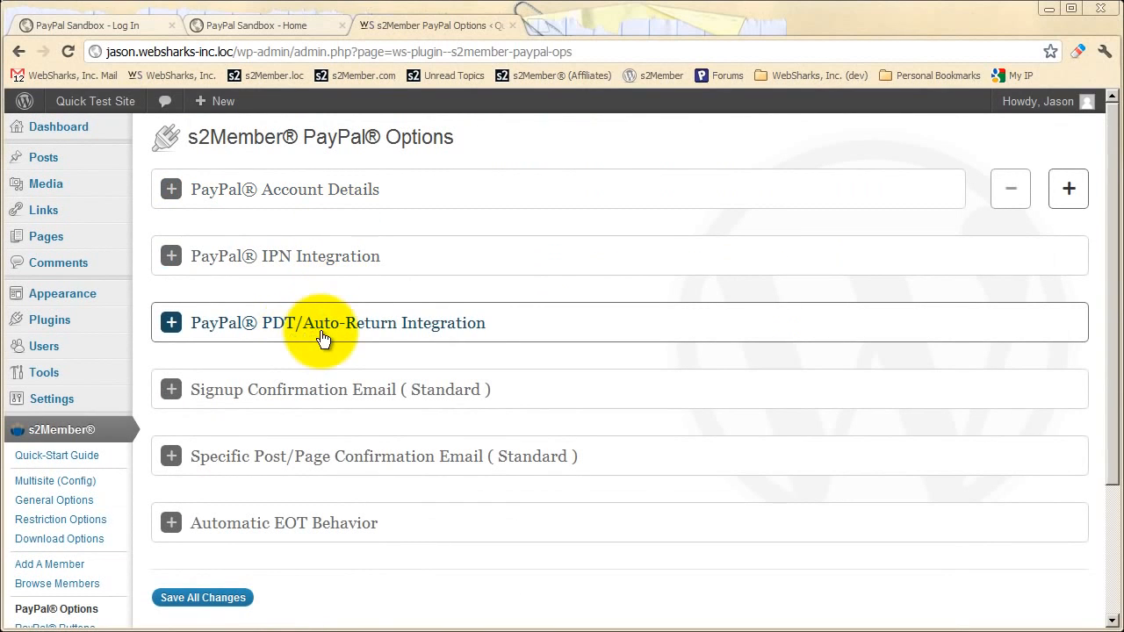
# - Look over the PDT/Auto-Return Integration settings, then collapse that section
pyautogui.click(369, 339)
pyautogui.scroll(-1, 362, 352)
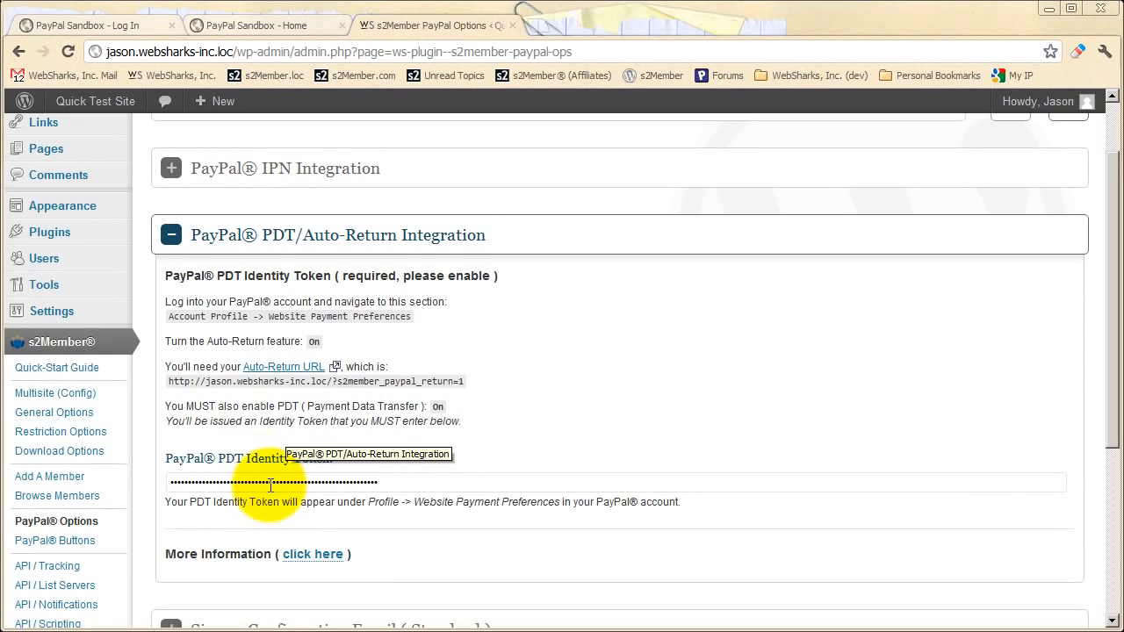
pyautogui.click(318, 255)
# - Reopen PayPal Account Details, review its fields, and switch to the PayPal Sandbox login tab
pyautogui.click(304, 196)
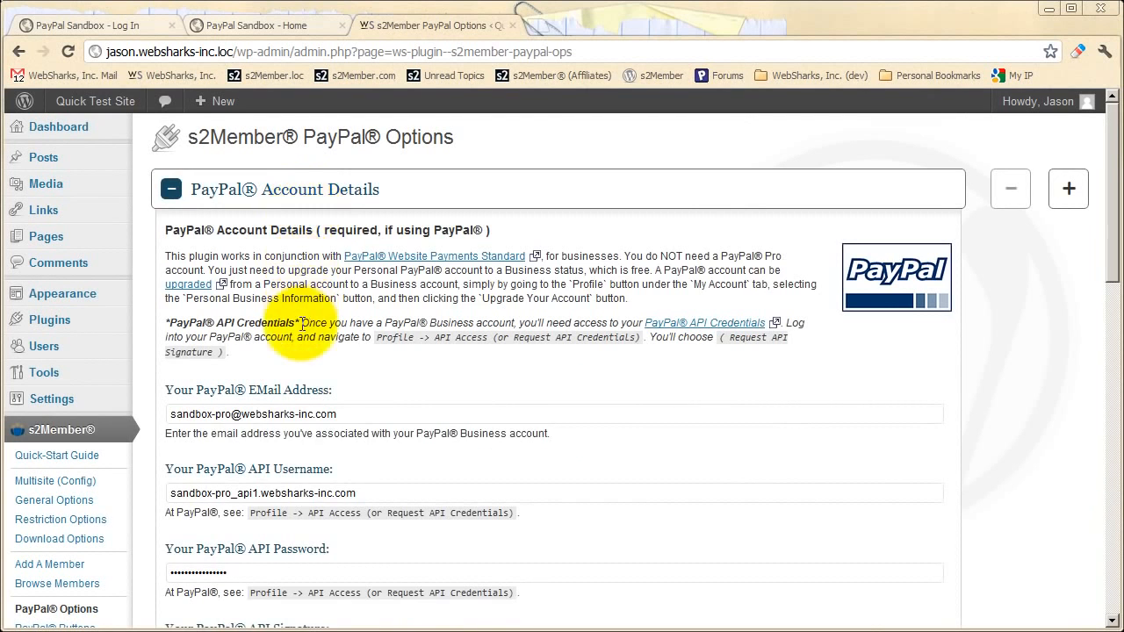
pyautogui.scroll(-2, 300, 299)
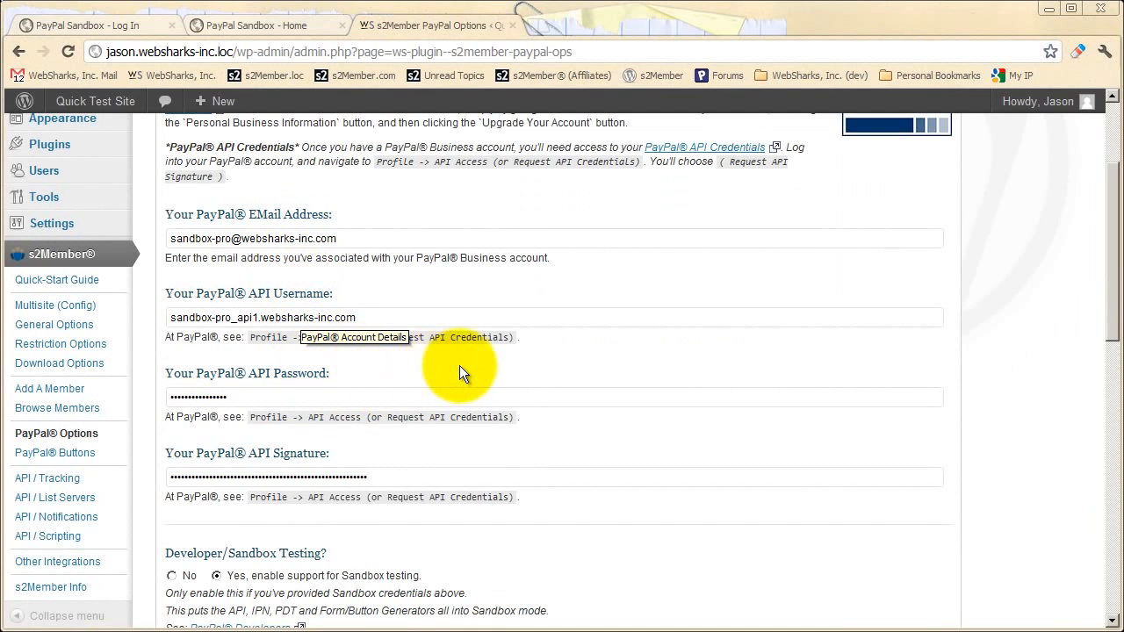
pyautogui.scroll(2, 474, 381)
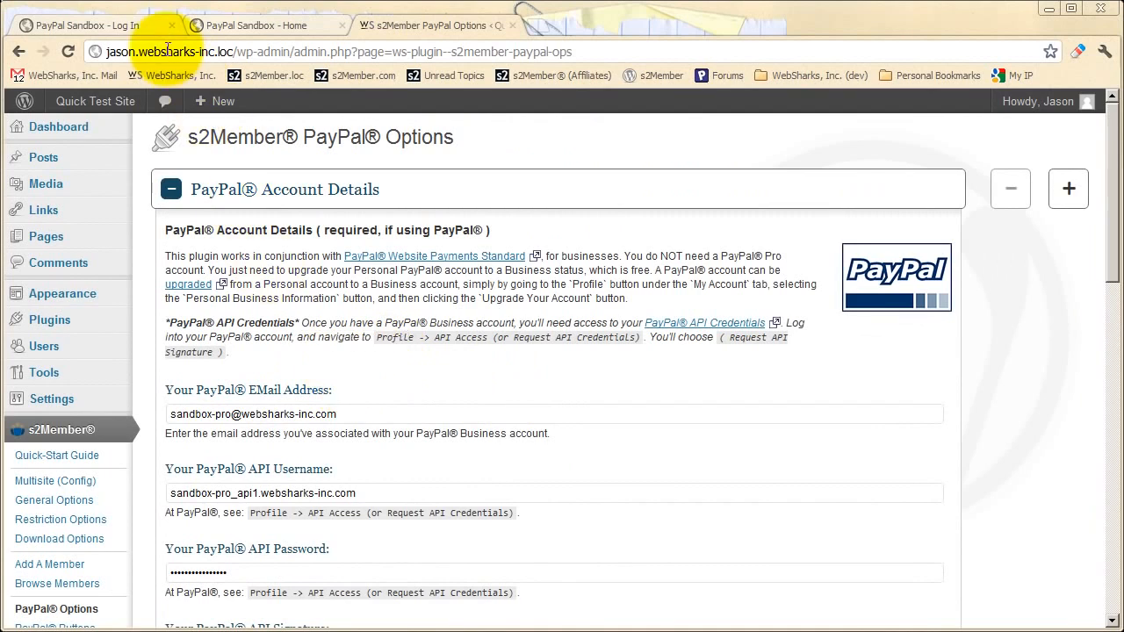
pyautogui.click(142, 25)
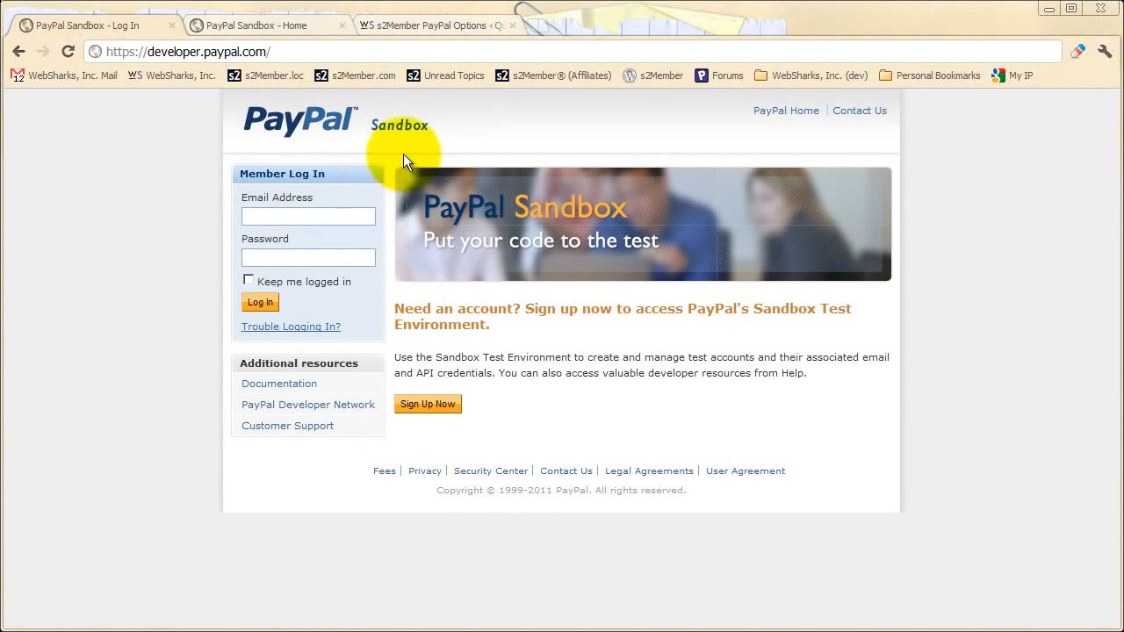
pyautogui.click(399, 27)
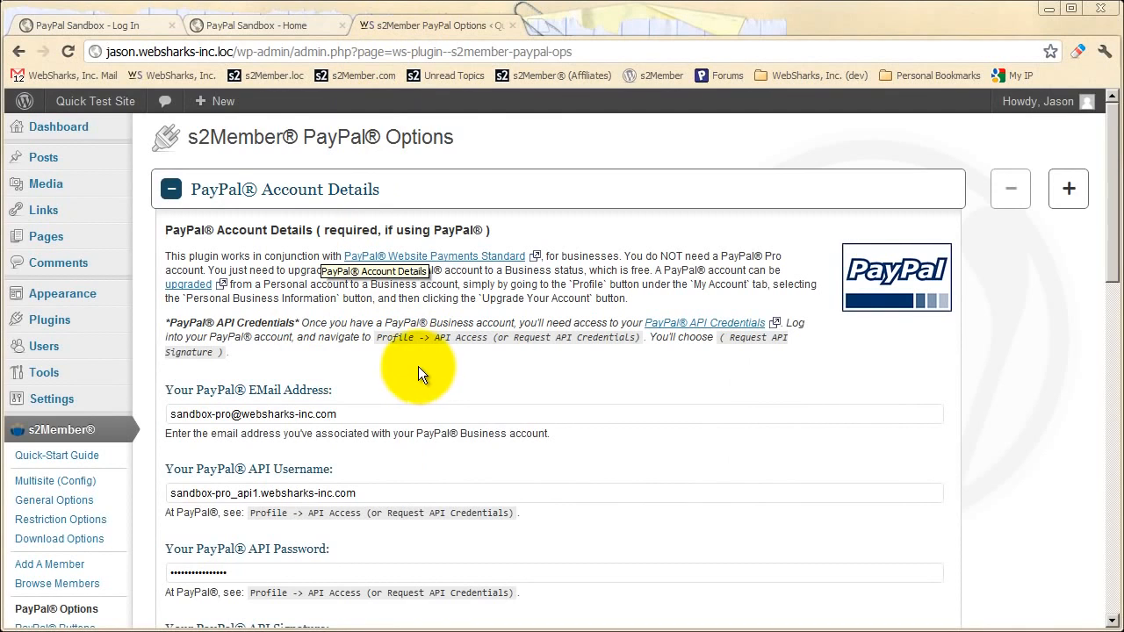
pyautogui.scroll(-1, 415, 362)
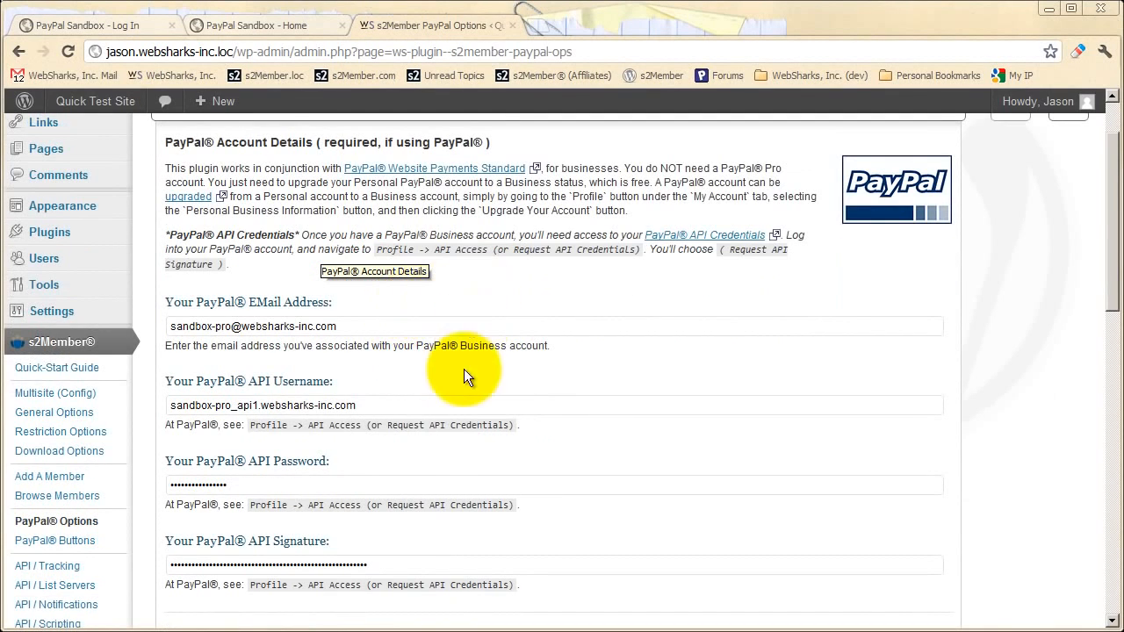
pyautogui.scroll(-4, 458, 384)
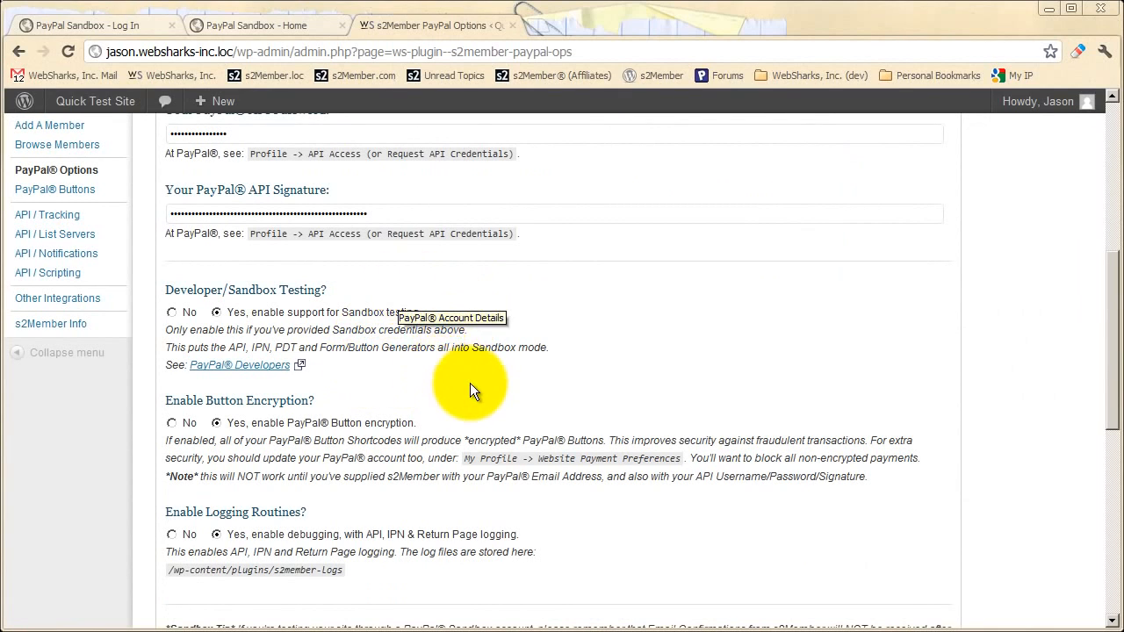
pyautogui.scroll(5, 470, 383)
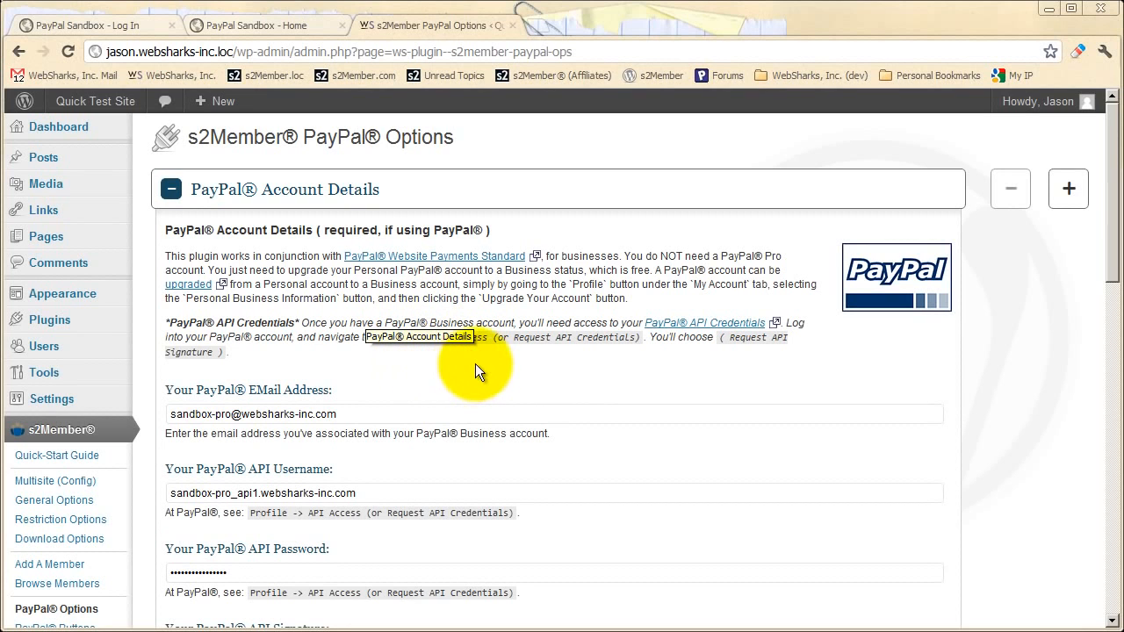
pyautogui.scroll(-1, 439, 362)
pyautogui.scroll(-3, 438, 316)
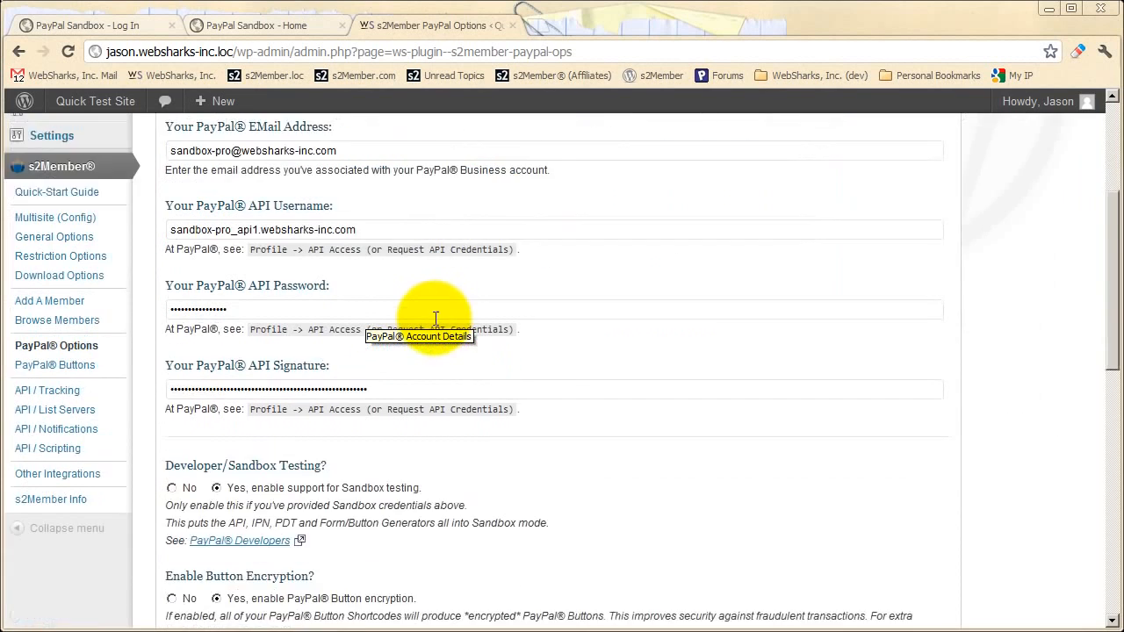
pyautogui.scroll(-1, 479, 346)
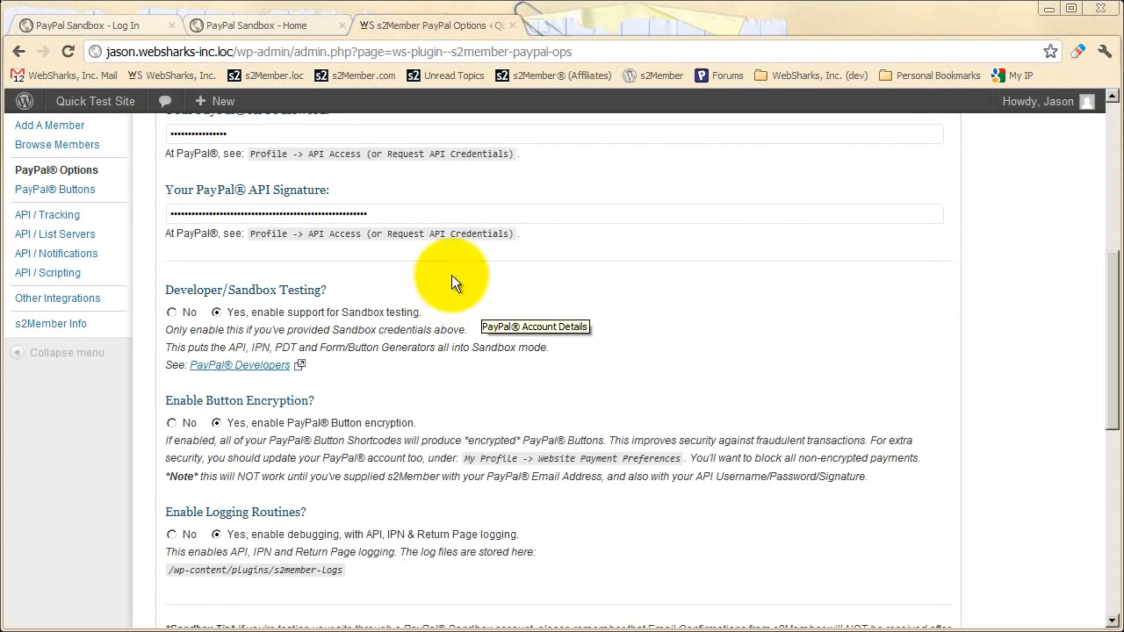
pyautogui.scroll(3, 569, 322)
pyautogui.scroll(1, 566, 324)
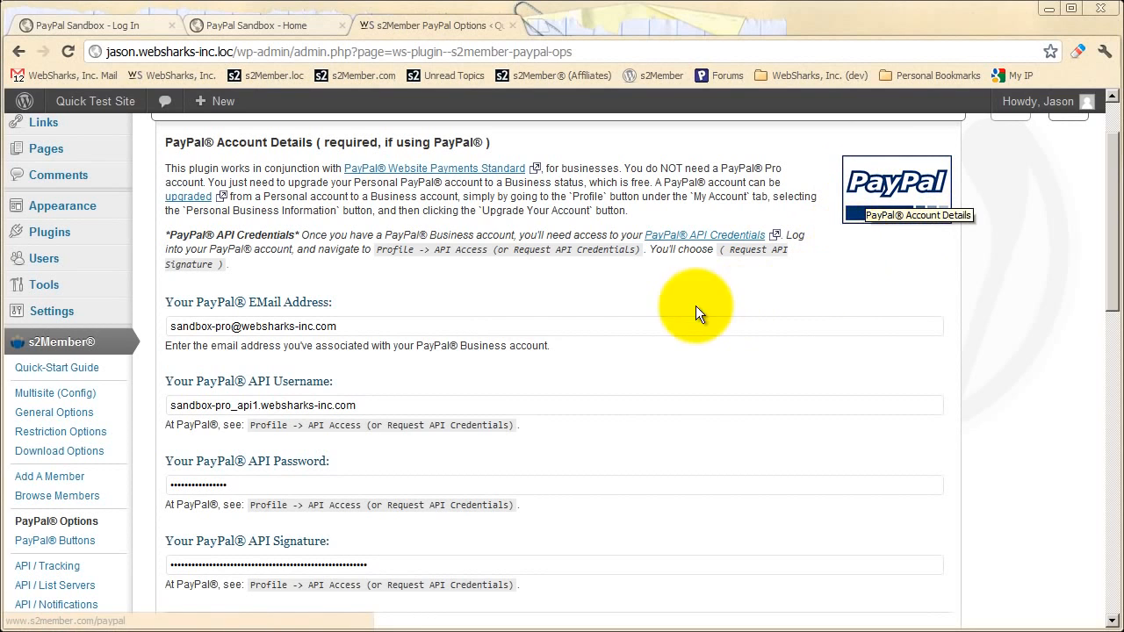
pyautogui.scroll(-5, 407, 273)
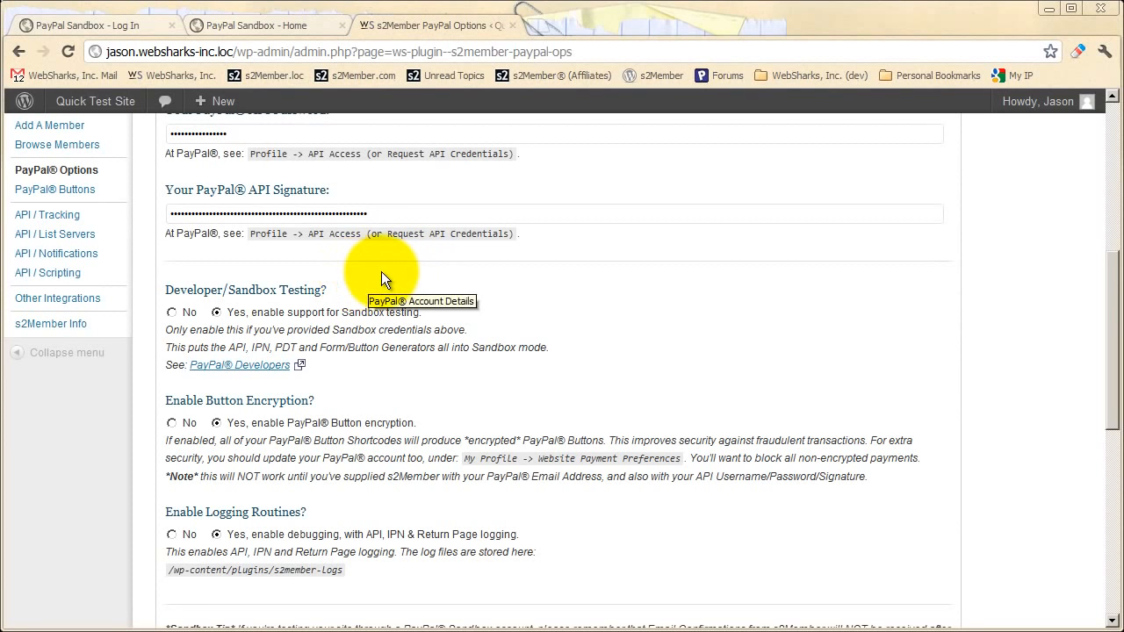
pyautogui.scroll(3, 384, 275)
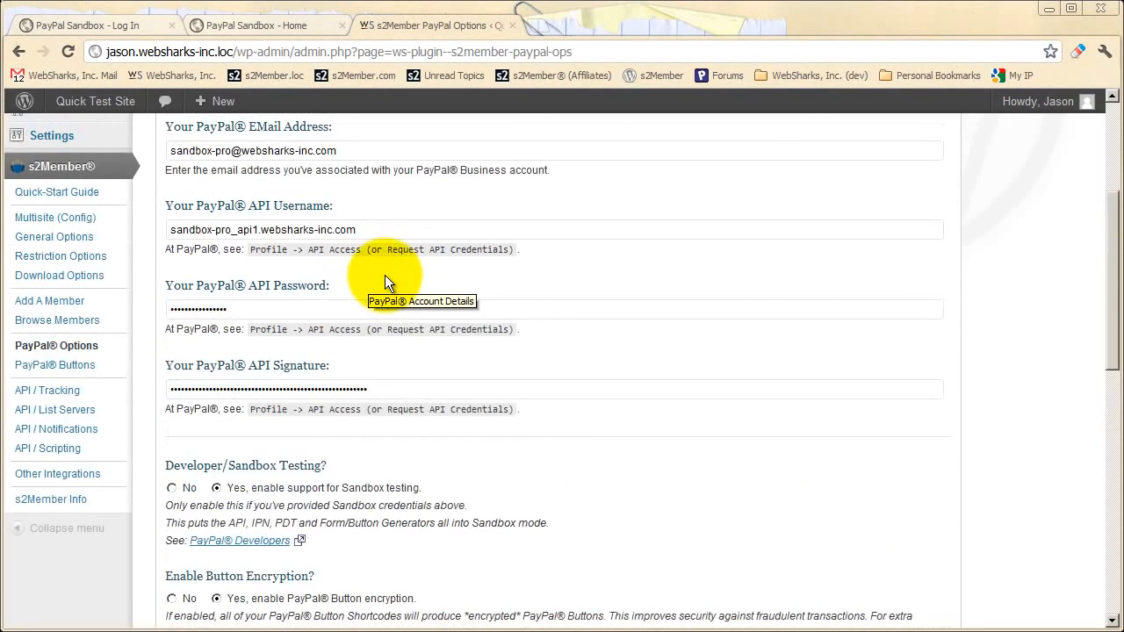
pyautogui.scroll(-2, 369, 395)
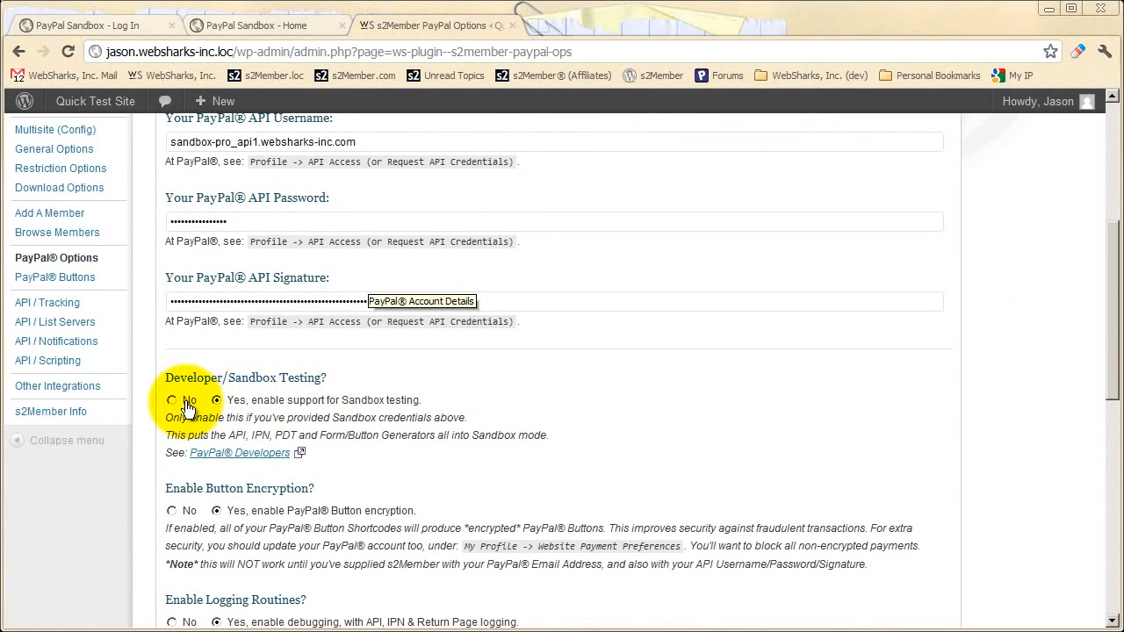
# - Turn off Developer/Sandbox Testing, review the options, and switch to the PayPal Sandbox login tab
pyautogui.click(186, 404)
pyautogui.scroll(2, 275, 407)
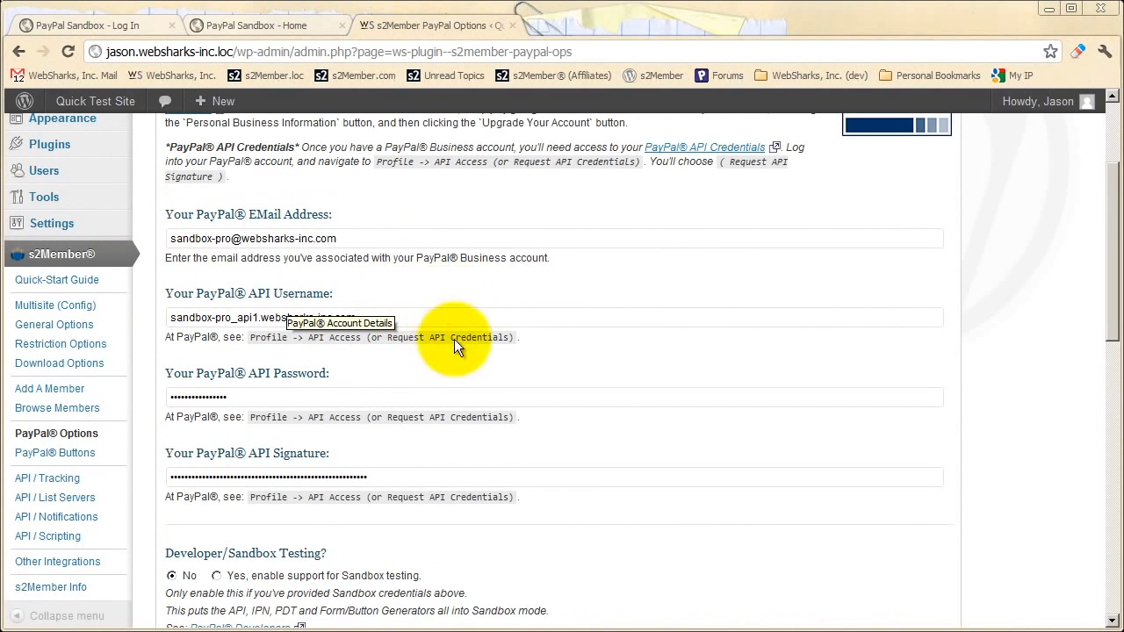
pyautogui.scroll(-2, 386, 400)
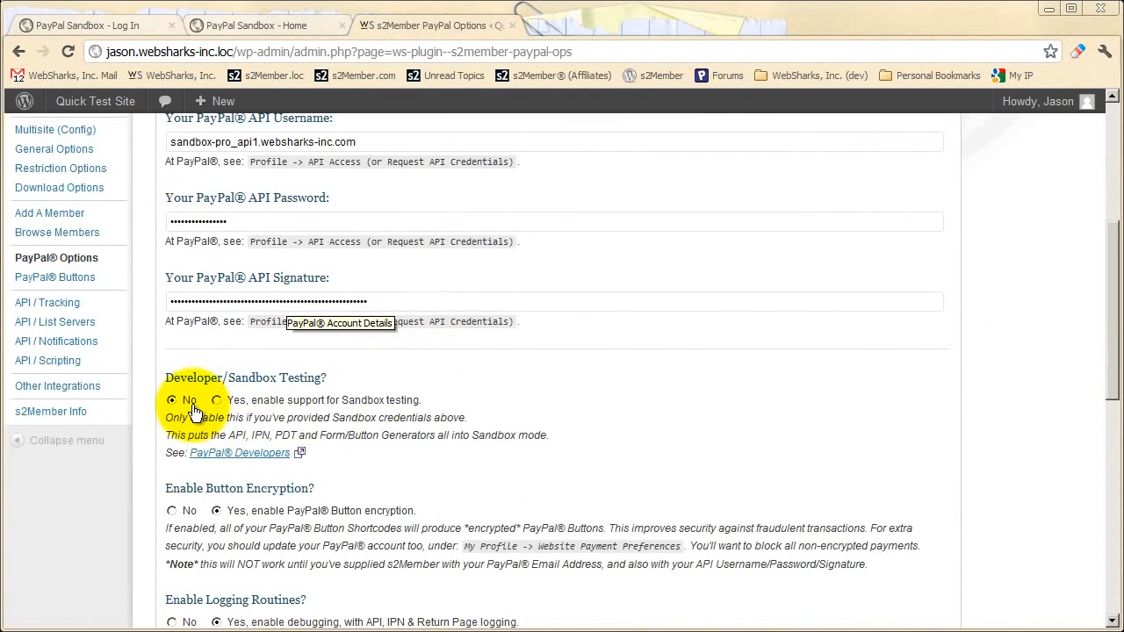
pyautogui.scroll(2, 372, 393)
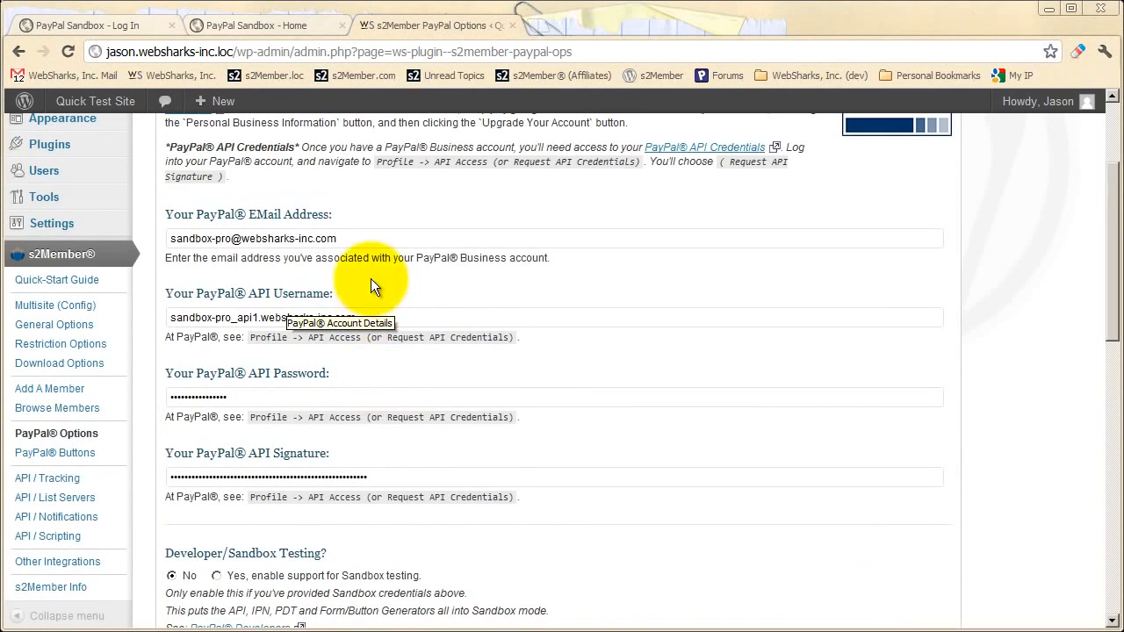
pyautogui.scroll(-3, 355, 408)
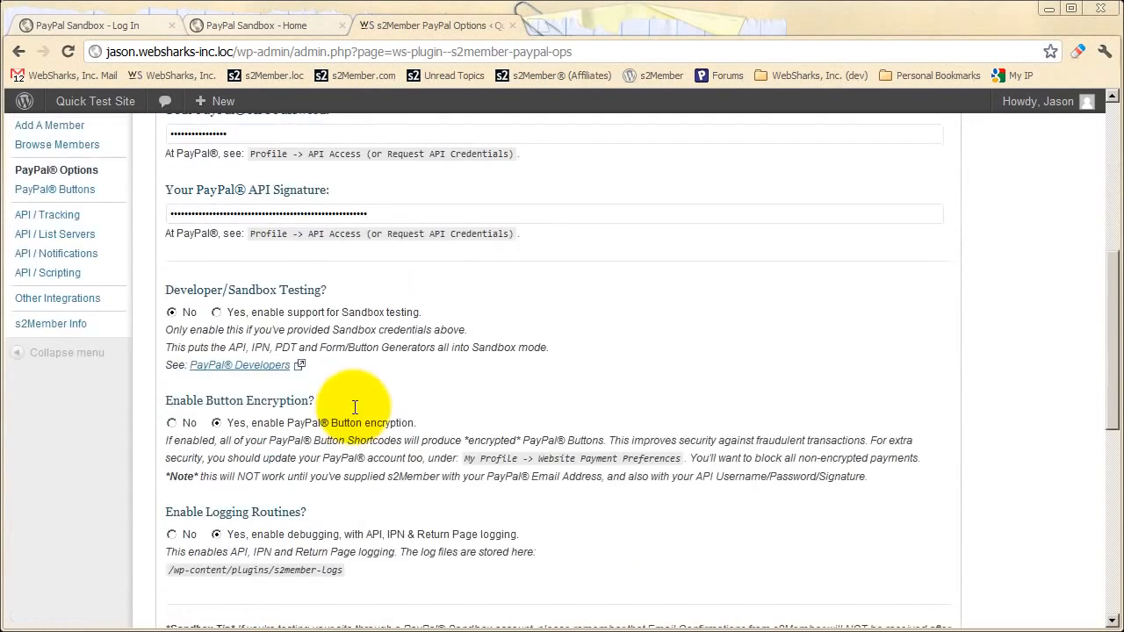
pyautogui.scroll(-5, 355, 407)
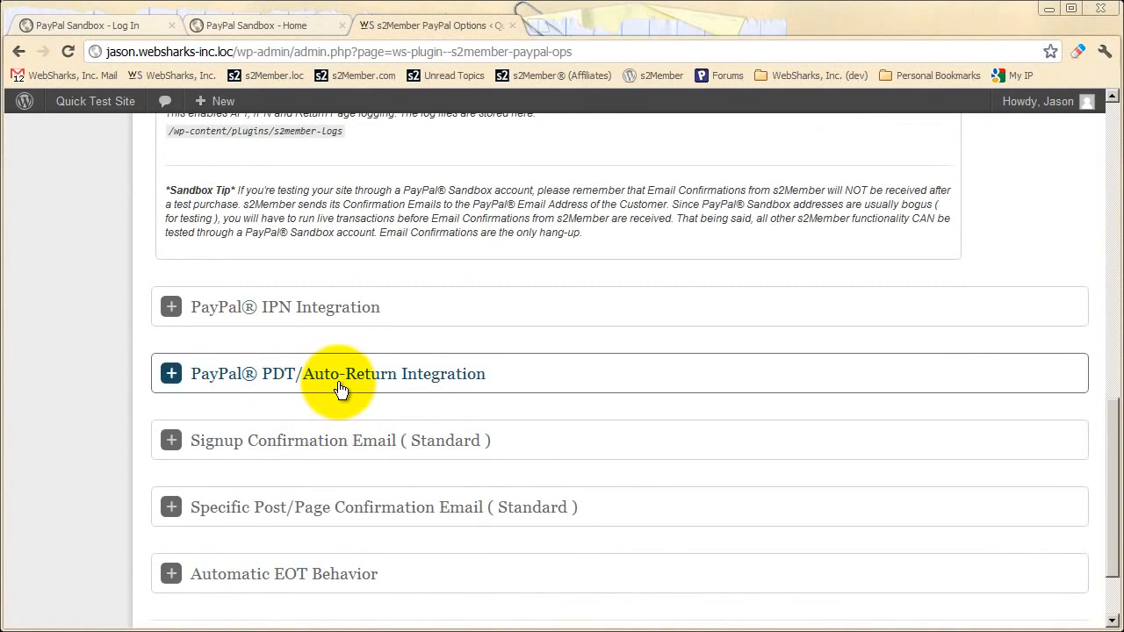
pyautogui.scroll(12, 402, 395)
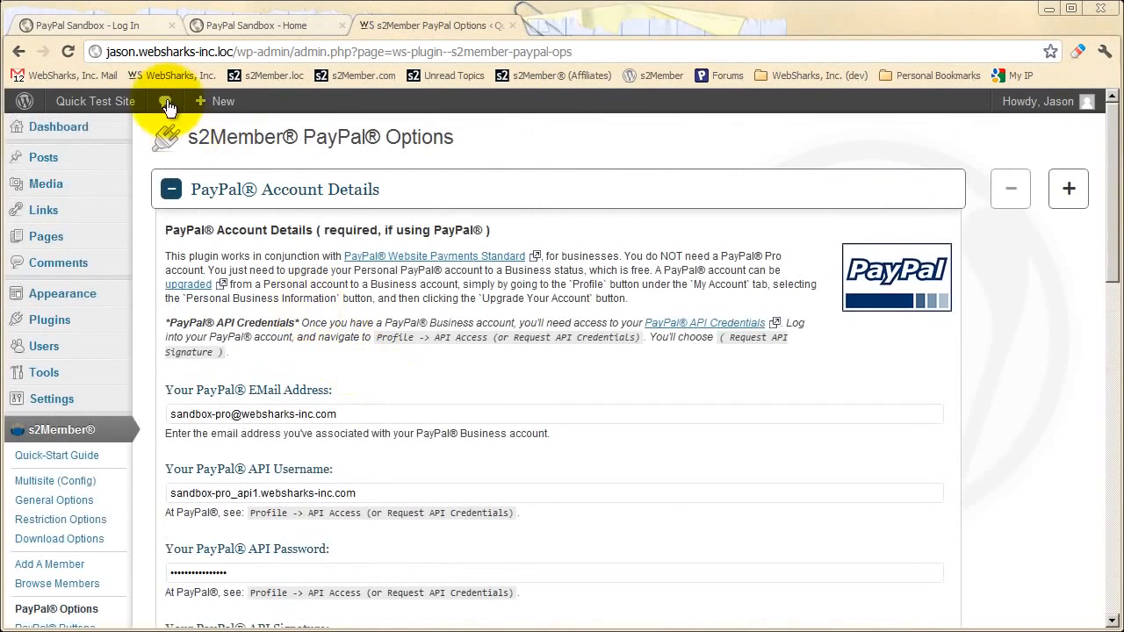
pyautogui.click(137, 23)
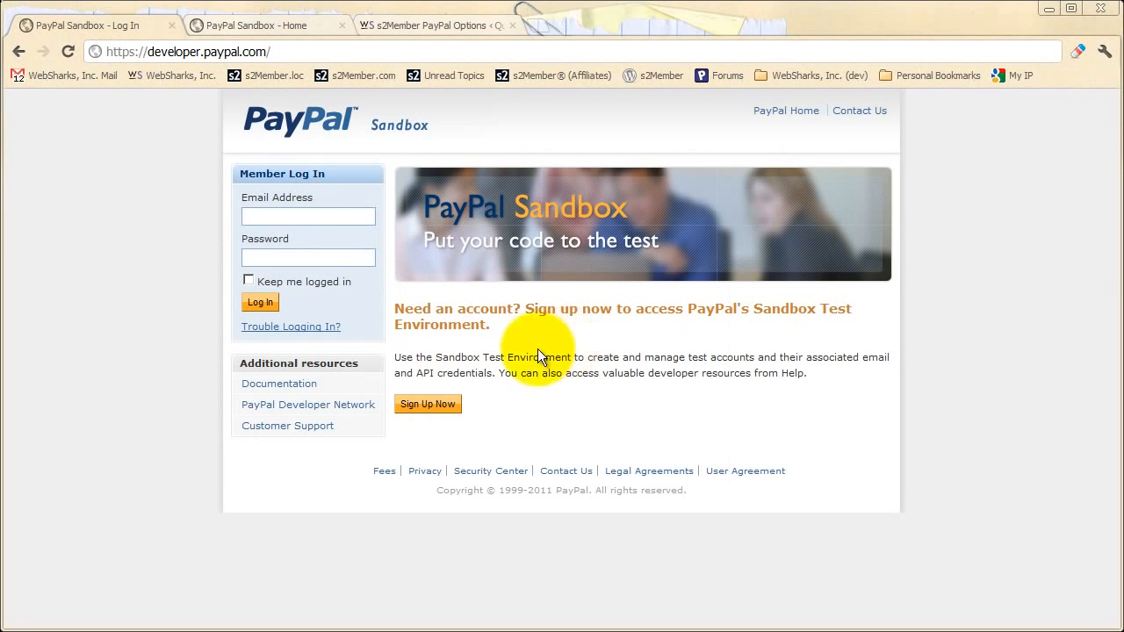
# - Start a preconfigured sandbox test account set up as a Website Payments Pro merchant
pyautogui.click(226, 27)
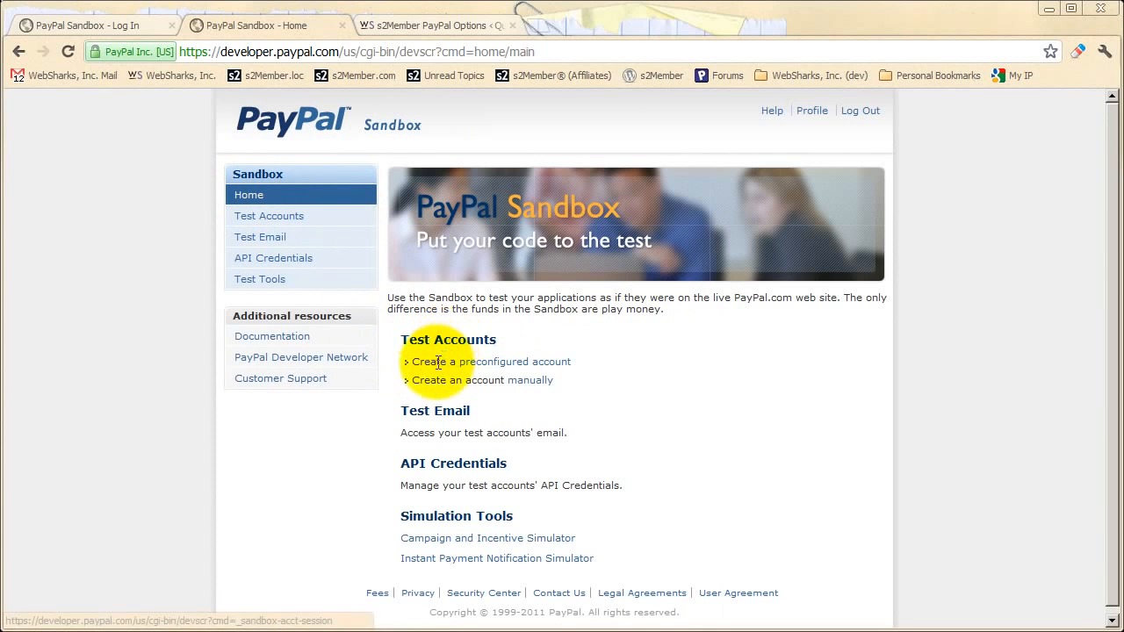
pyautogui.click(497, 363)
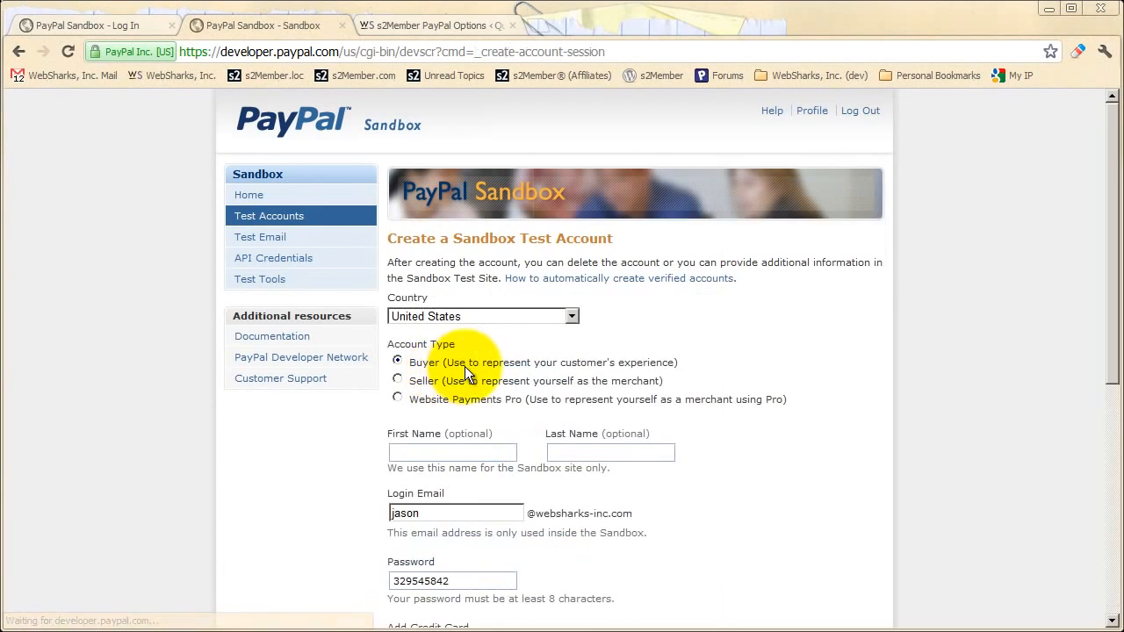
pyautogui.scroll(-1, 465, 366)
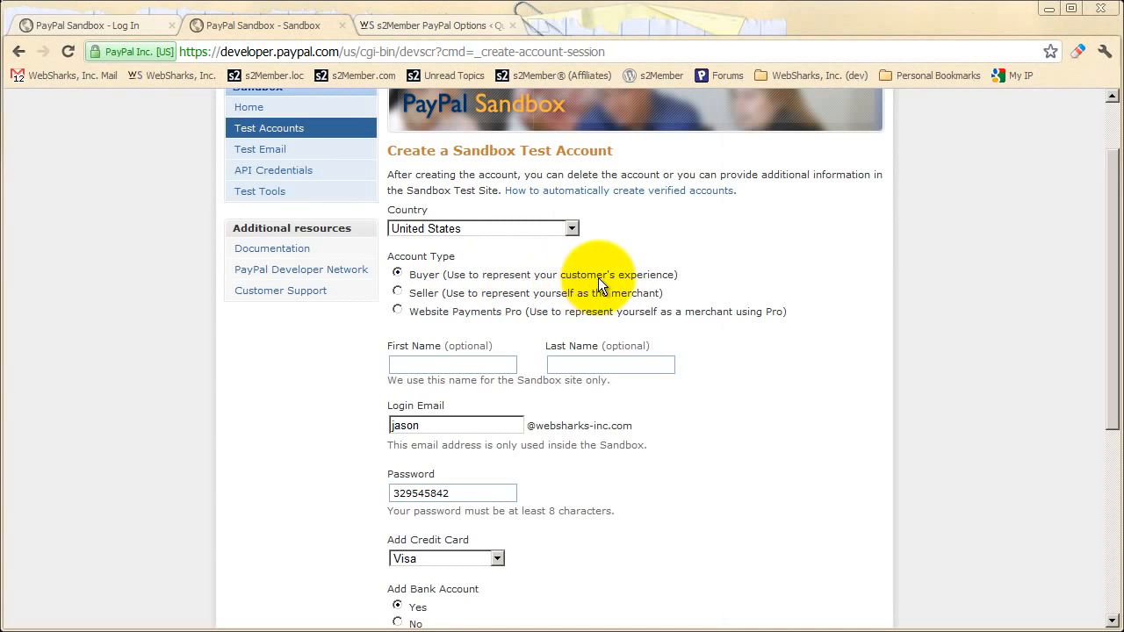
pyautogui.click(421, 314)
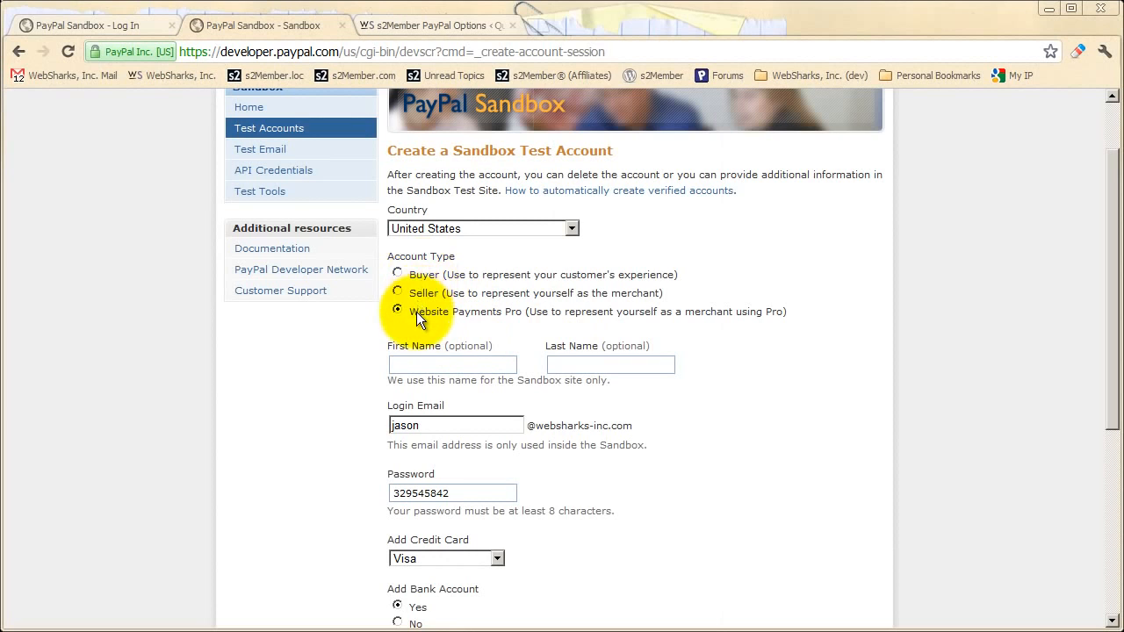
# - Retype the login e-mail prefix as 'pro'
pyautogui.scroll(-1, 416, 311)
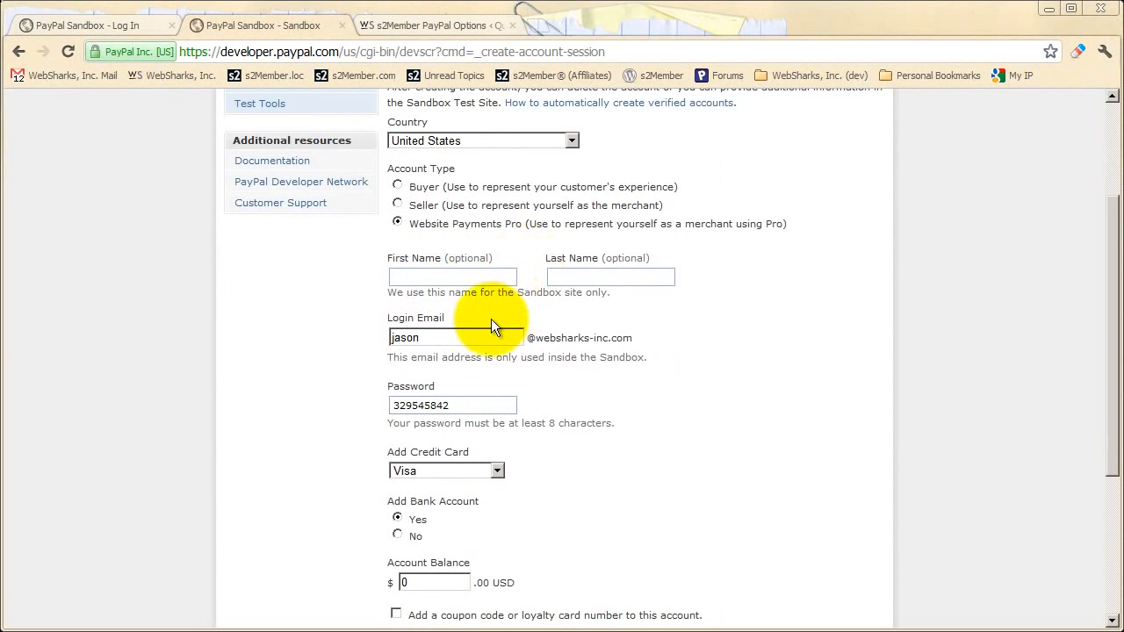
pyautogui.scroll(-1, 461, 316)
pyautogui.doubleClick(427, 251)
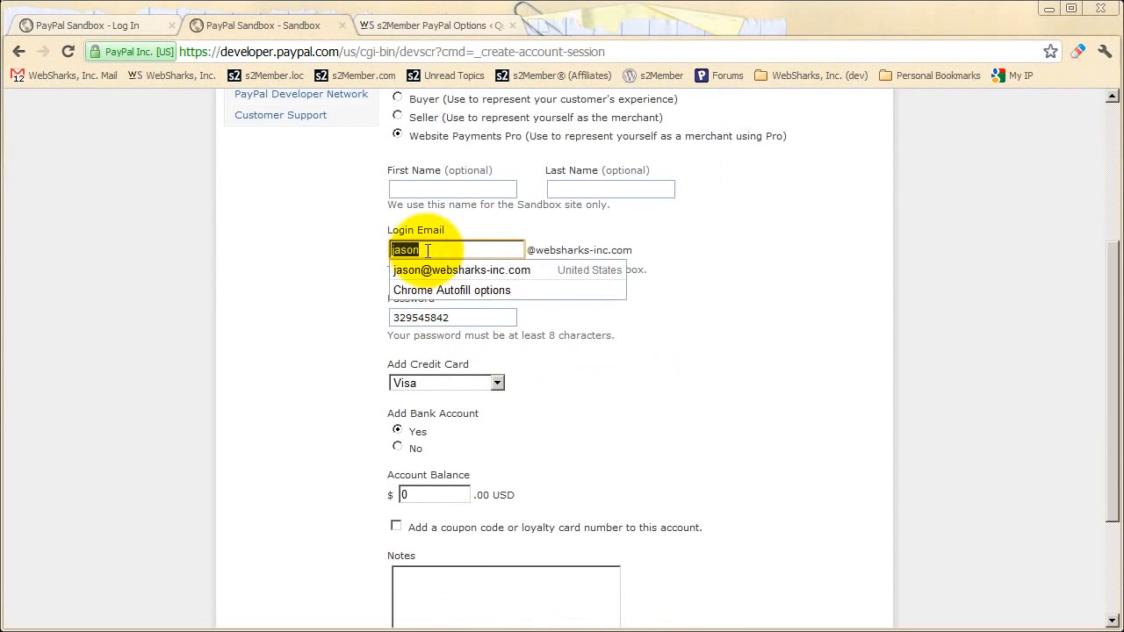
pyautogui.write('pp')
pyautogui.doubleClick(410, 251)
pyautogui.write('pro')
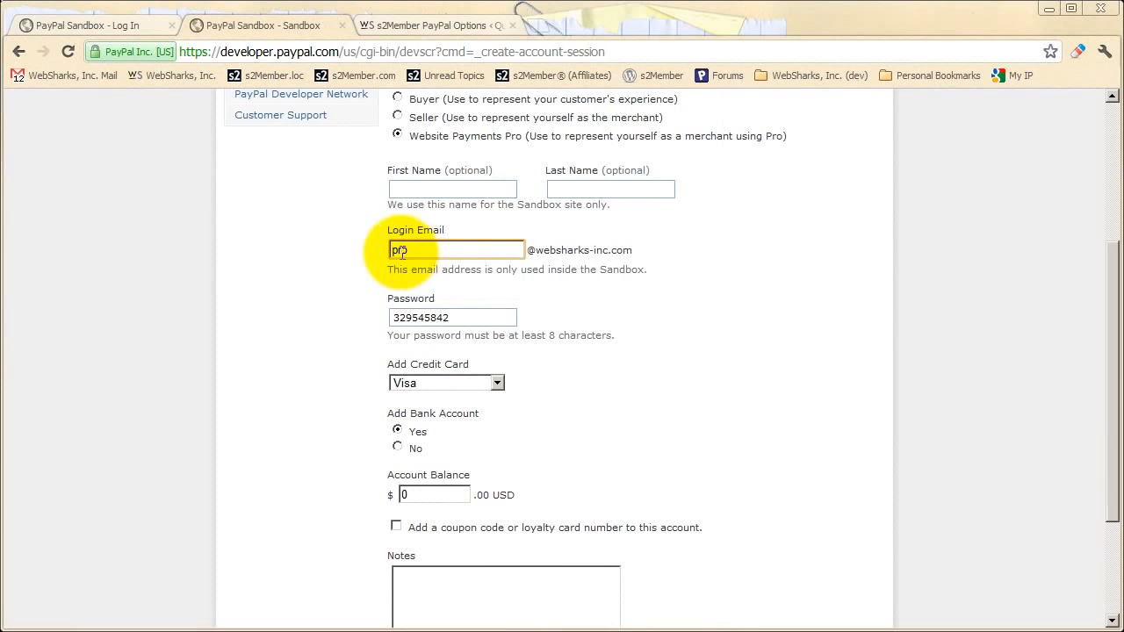
pyautogui.click(521, 290)
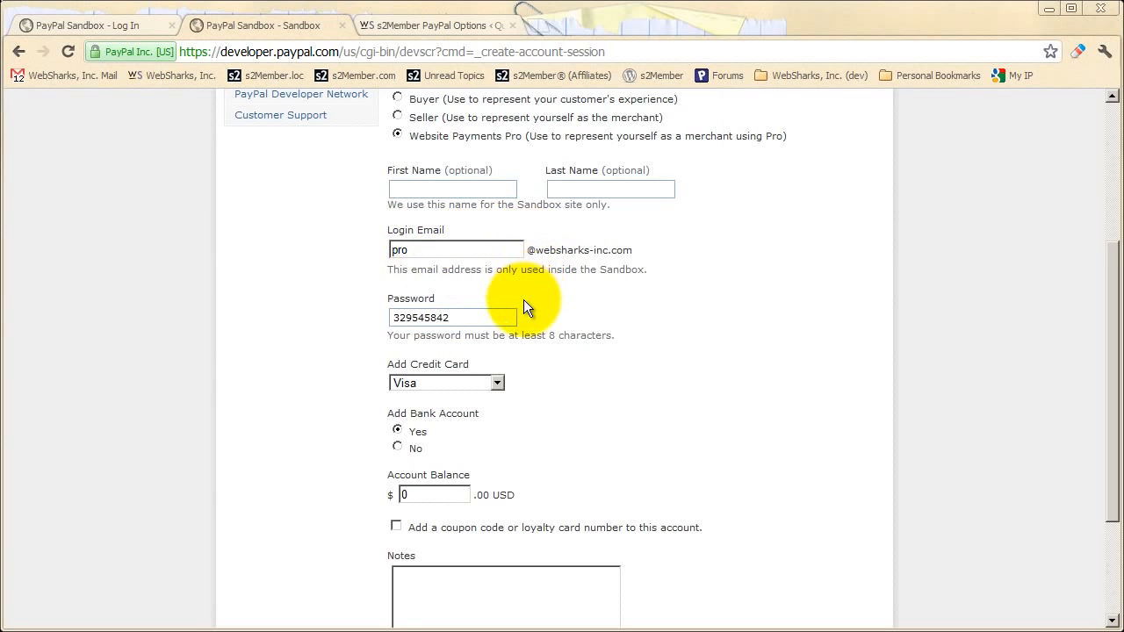
# - Set Add Bank Account to No
pyautogui.scroll(2, 502, 320)
pyautogui.scroll(1, 501, 321)
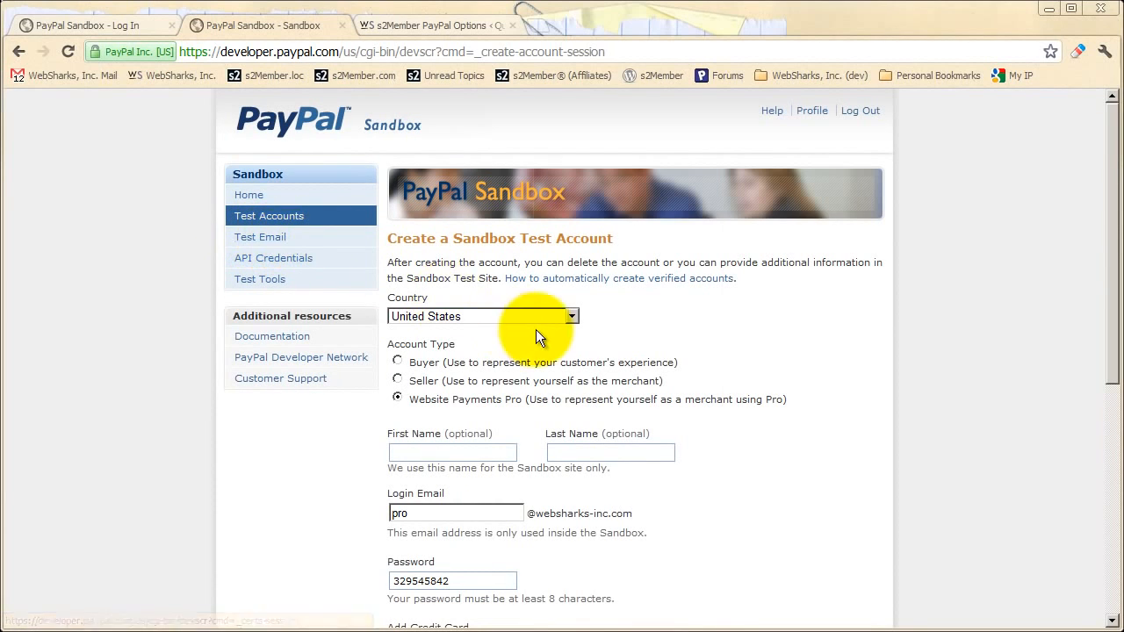
pyautogui.scroll(-3, 535, 329)
pyautogui.scroll(-1, 535, 336)
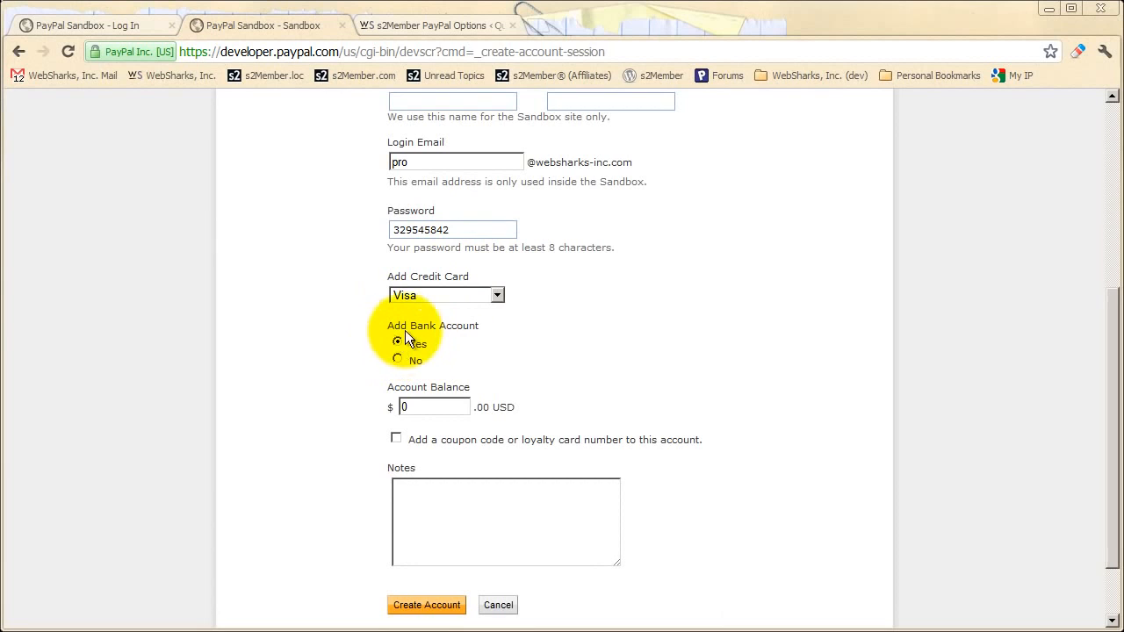
pyautogui.click(397, 360)
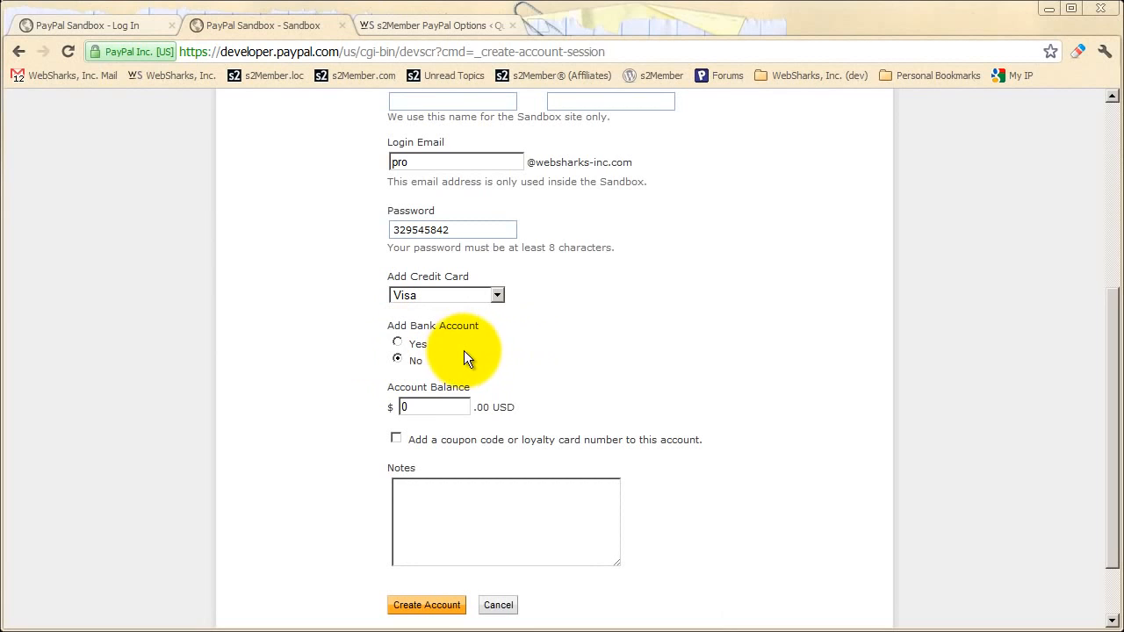
# - Turn Add Bank Account back on and set the account balance to 9999 USD
pyautogui.click(397, 343)
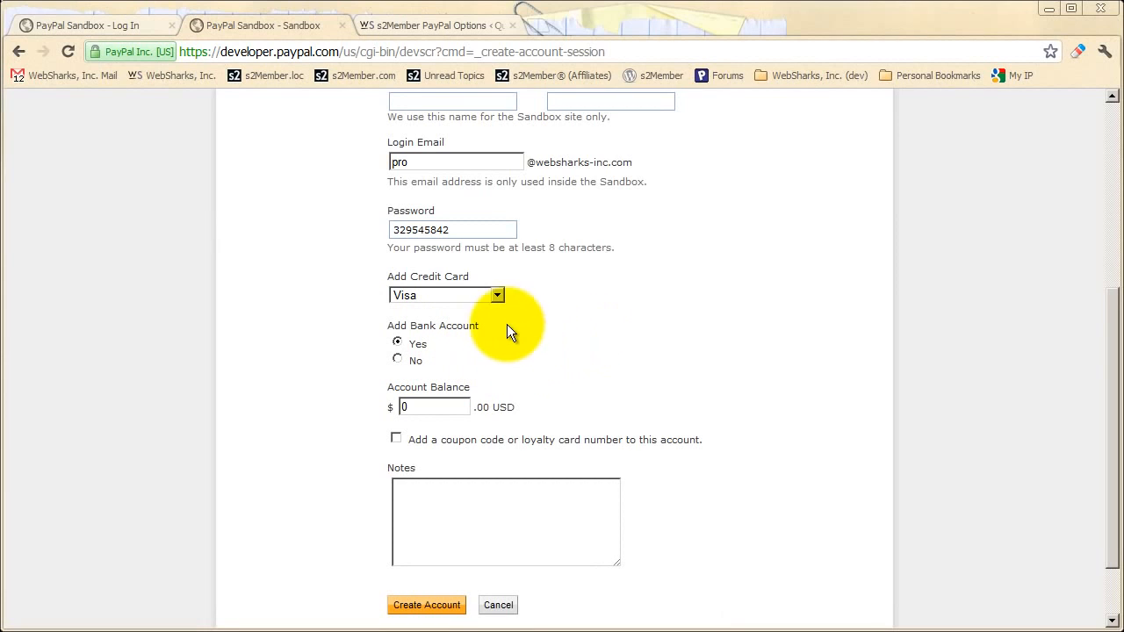
pyautogui.click(402, 407)
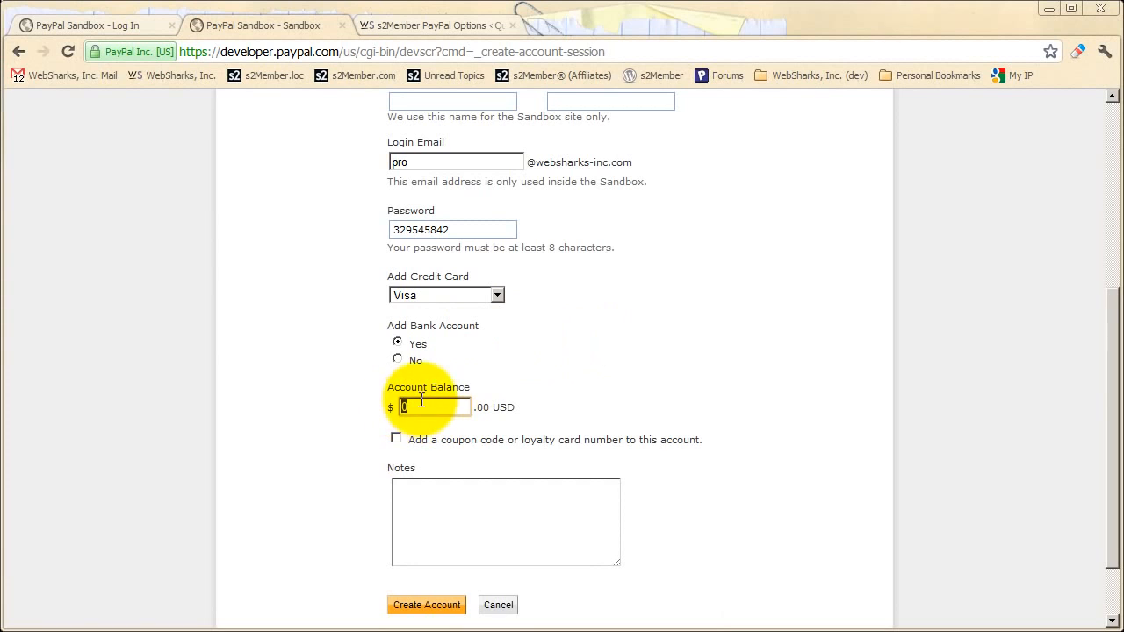
pyautogui.press('Delete')
pyautogui.write('9999')
pyautogui.click(496, 369)
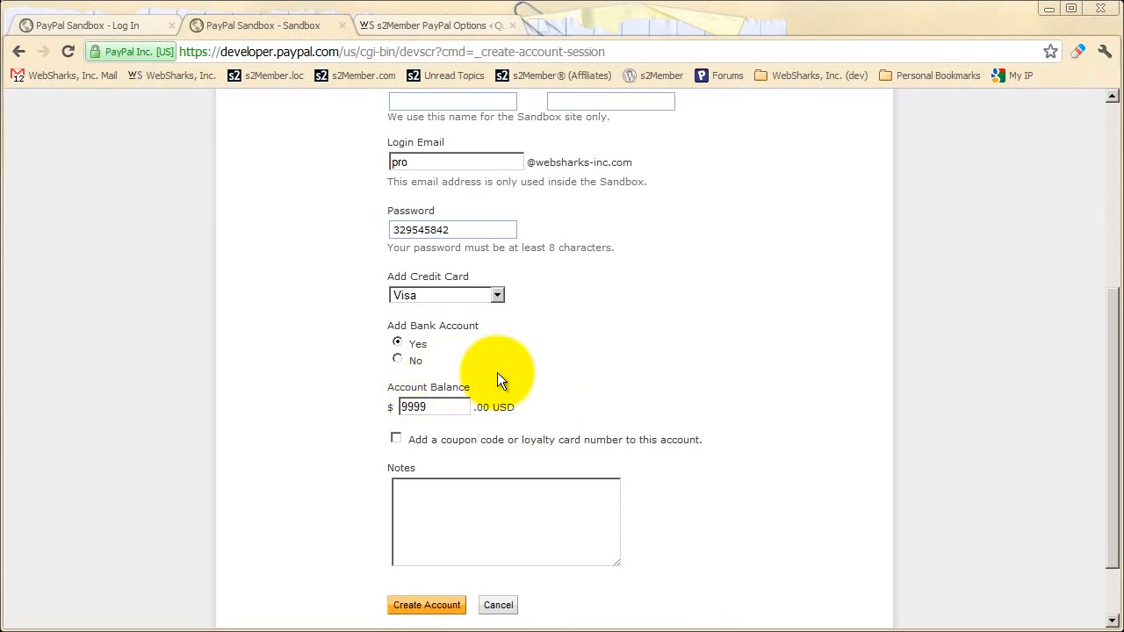
# - Change the test account type to Buyer
pyautogui.scroll(3, 512, 401)
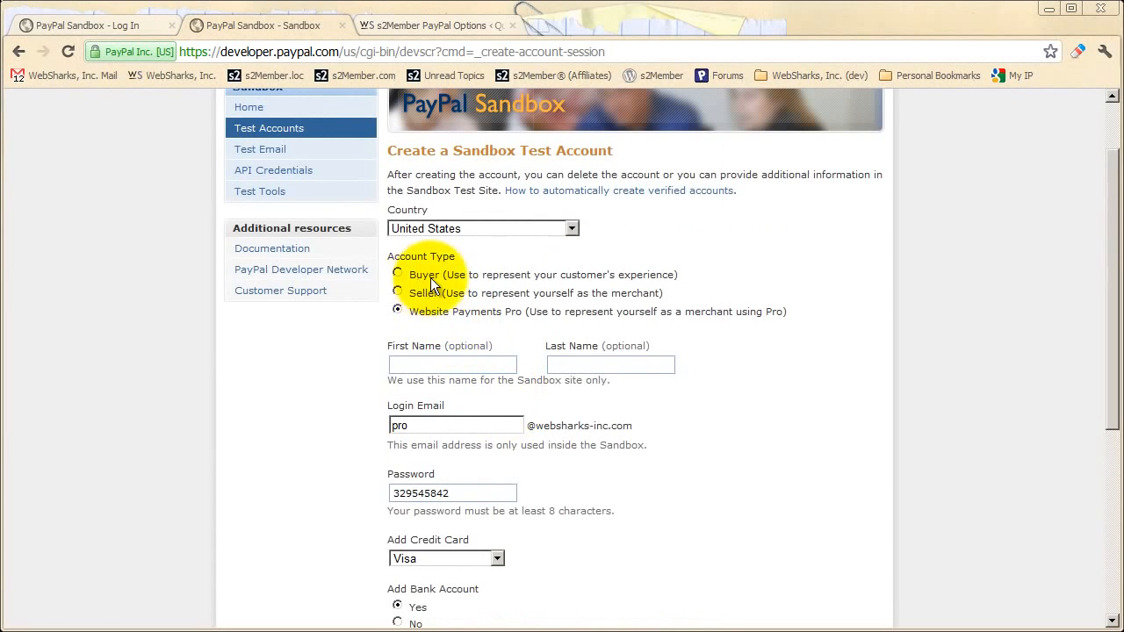
pyautogui.scroll(-1, 519, 382)
pyautogui.scroll(-1, 519, 382)
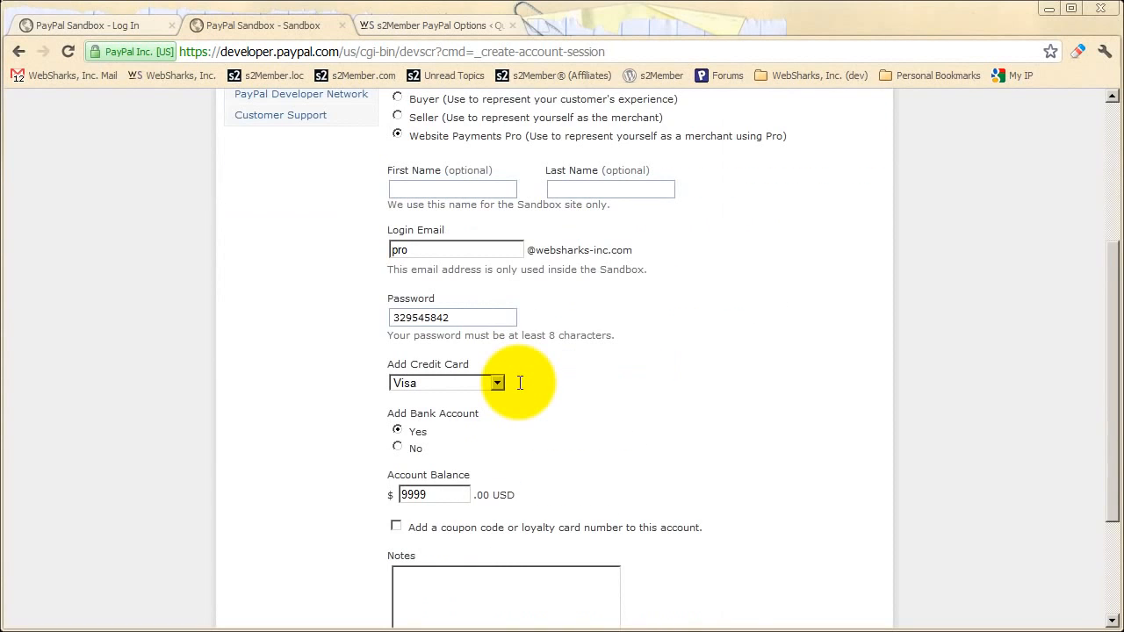
pyautogui.scroll(-1, 520, 382)
pyautogui.scroll(-1, 520, 384)
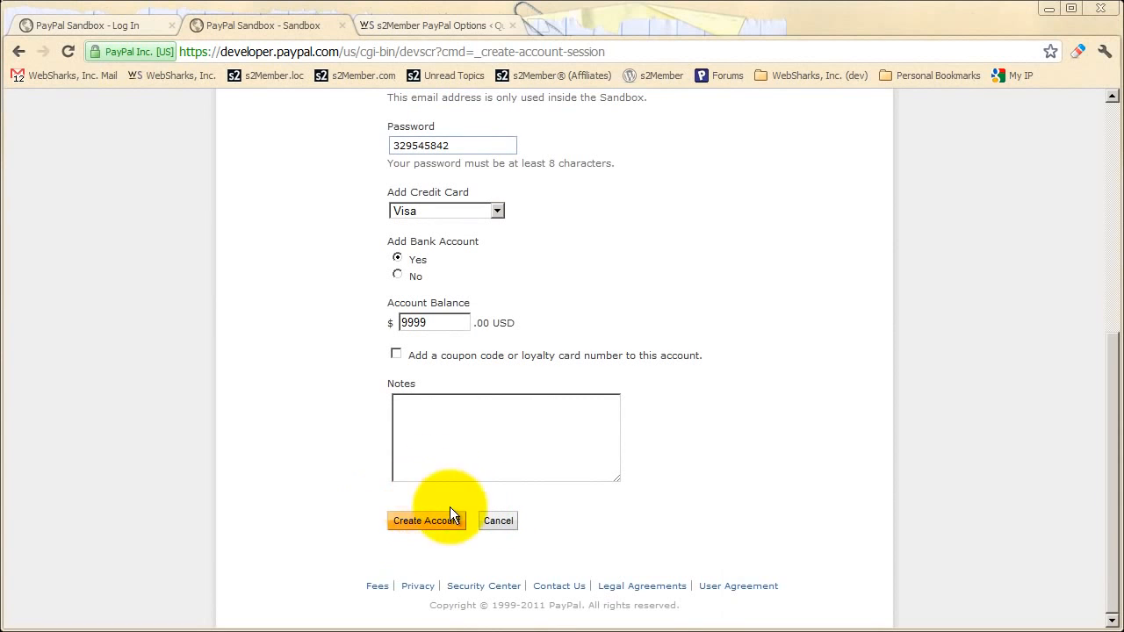
pyautogui.scroll(4, 464, 393)
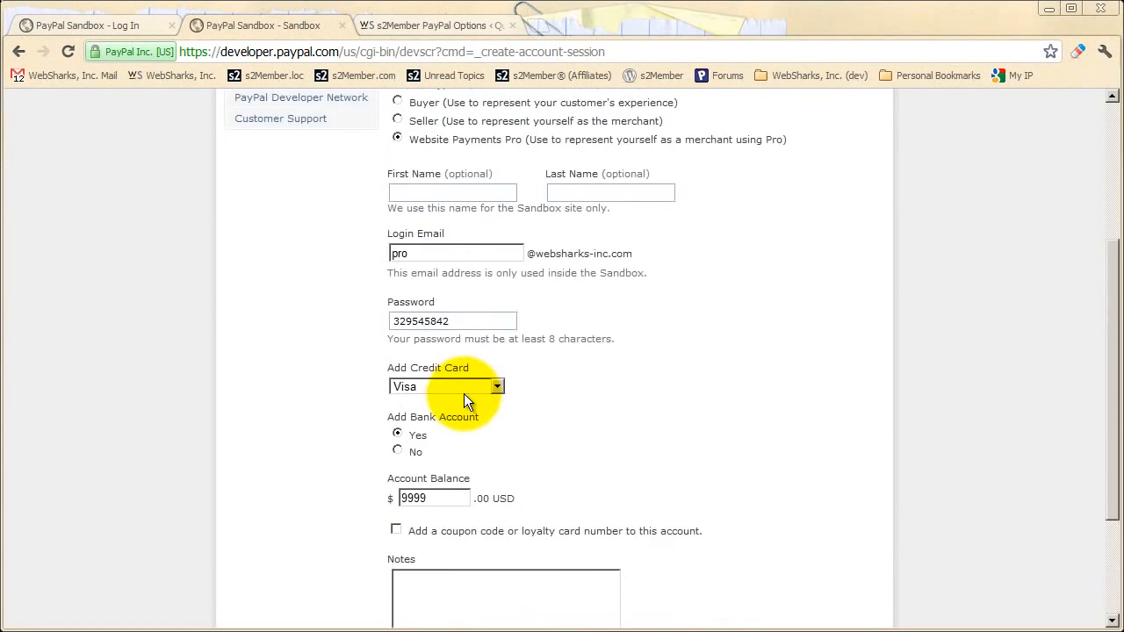
pyautogui.scroll(1, 449, 332)
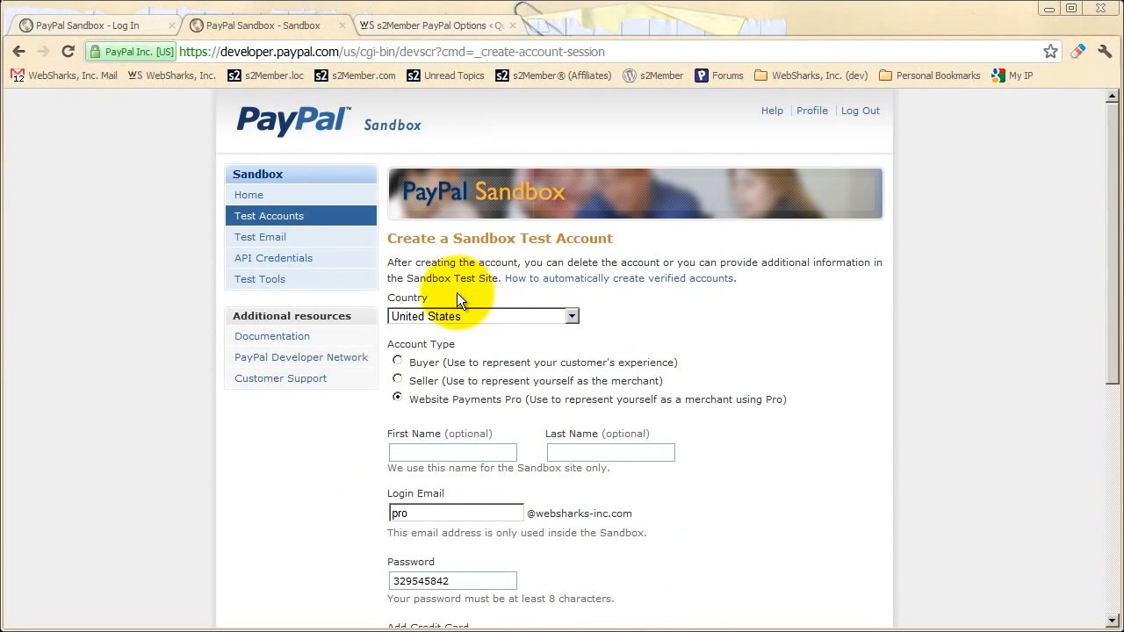
pyautogui.click(398, 361)
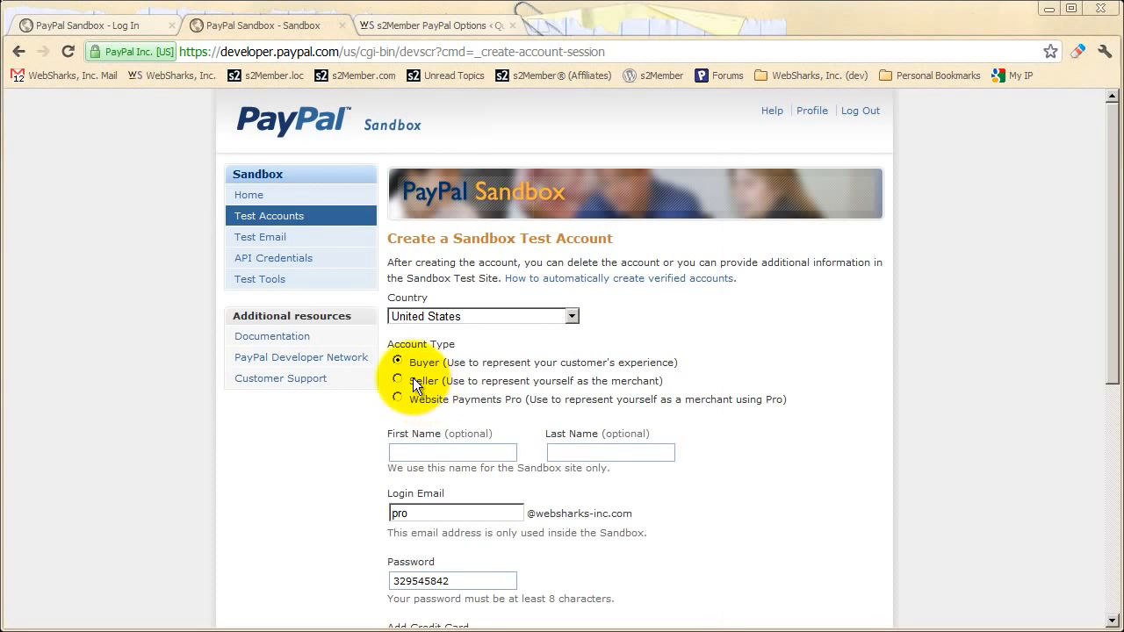
pyautogui.scroll(-3, 476, 341)
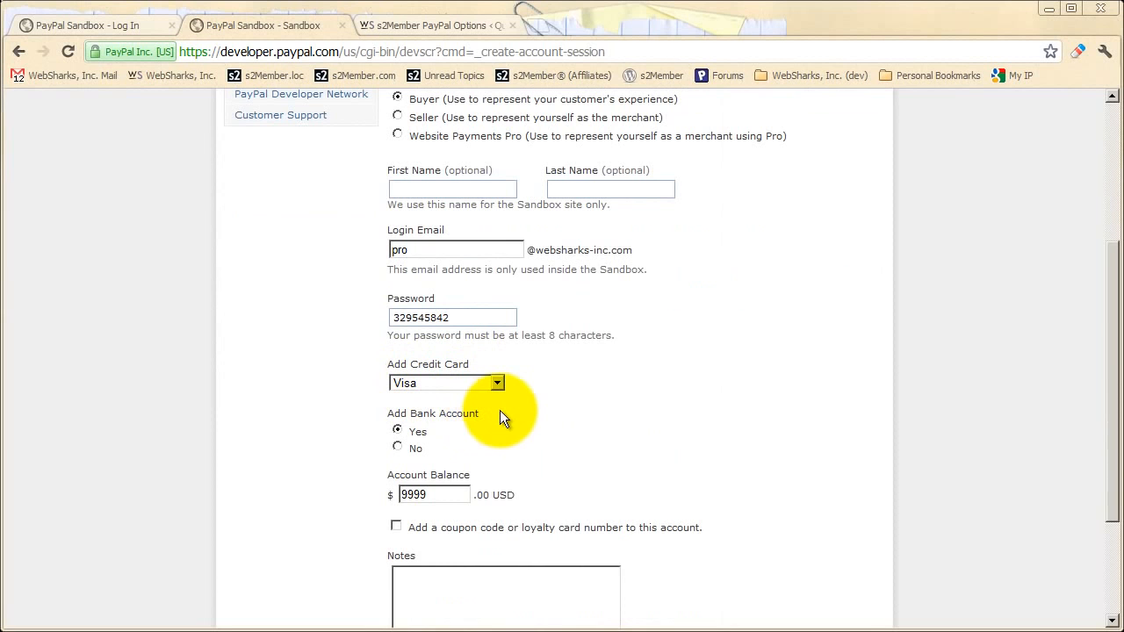
pyautogui.scroll(3, 517, 411)
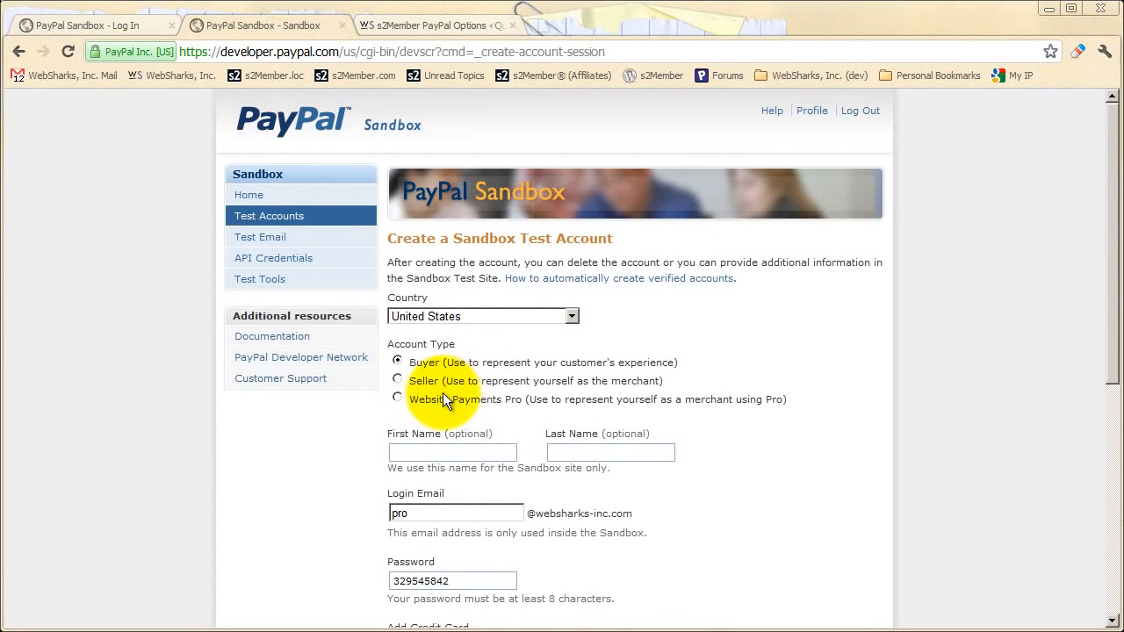
pyautogui.click(254, 219)
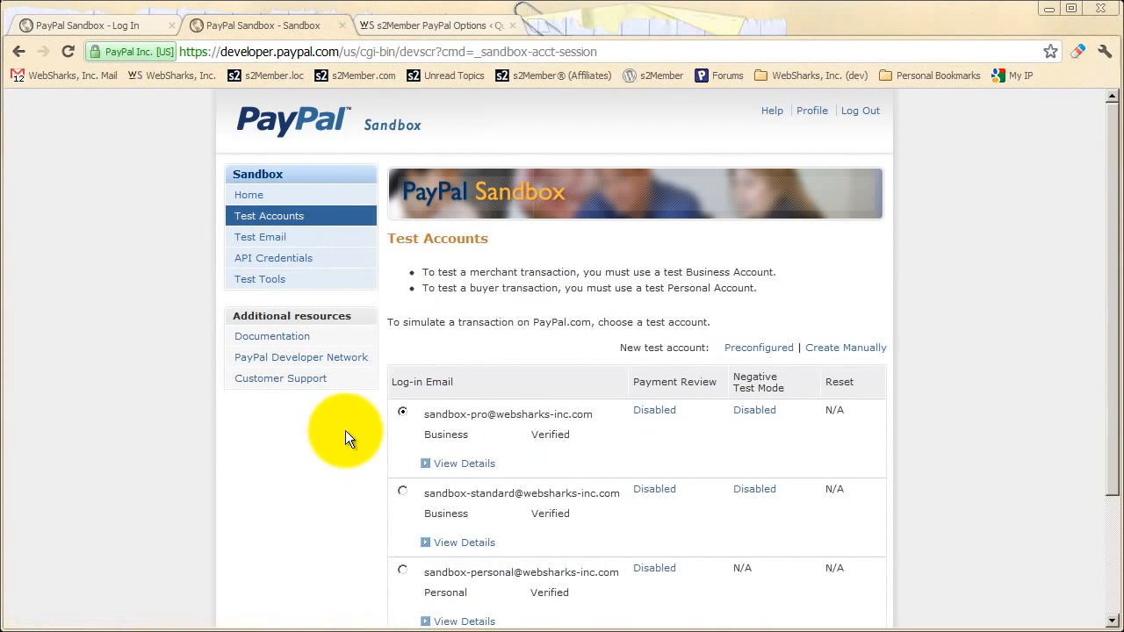
pyautogui.scroll(-3, 345, 434)
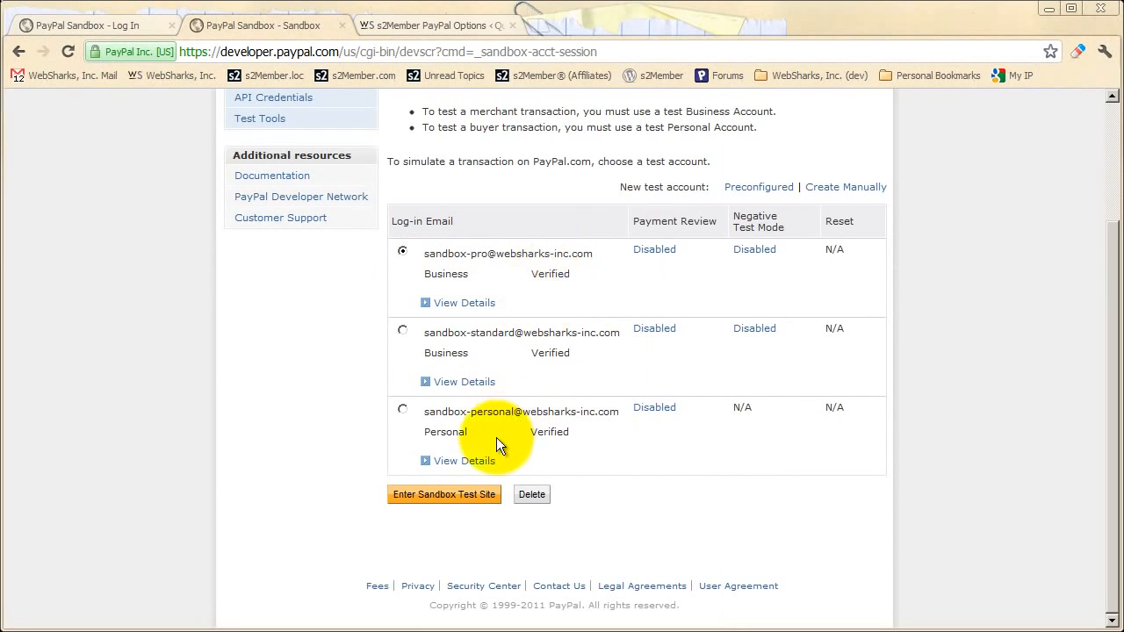
pyautogui.click(402, 410)
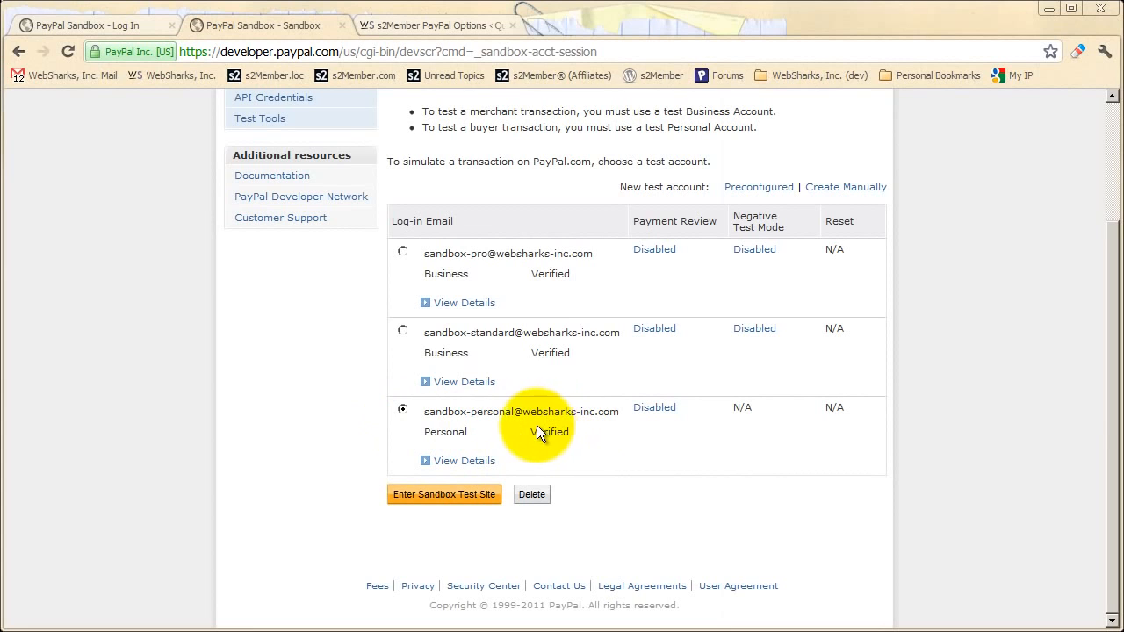
pyautogui.click(403, 250)
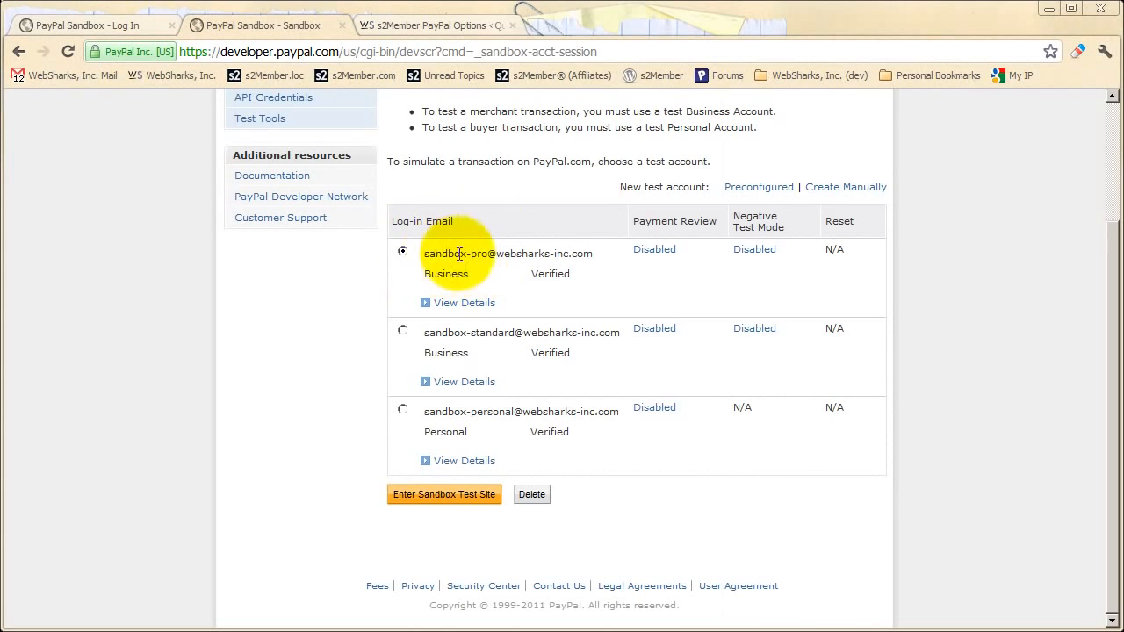
pyautogui.scroll(2, 471, 375)
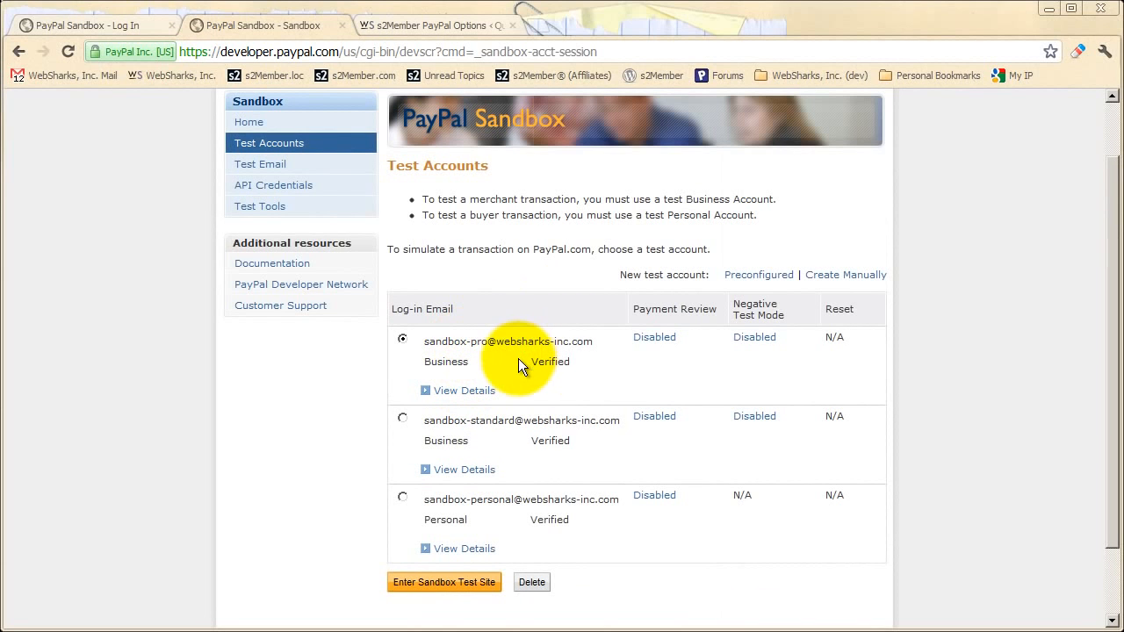
pyautogui.scroll(2, 502, 373)
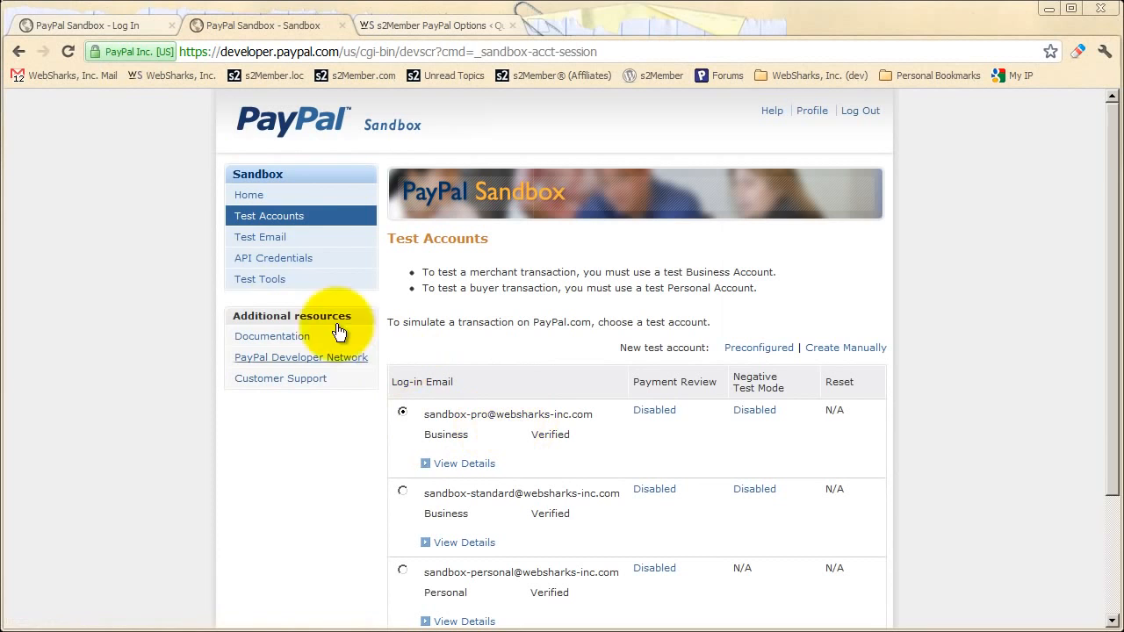
pyautogui.click(279, 263)
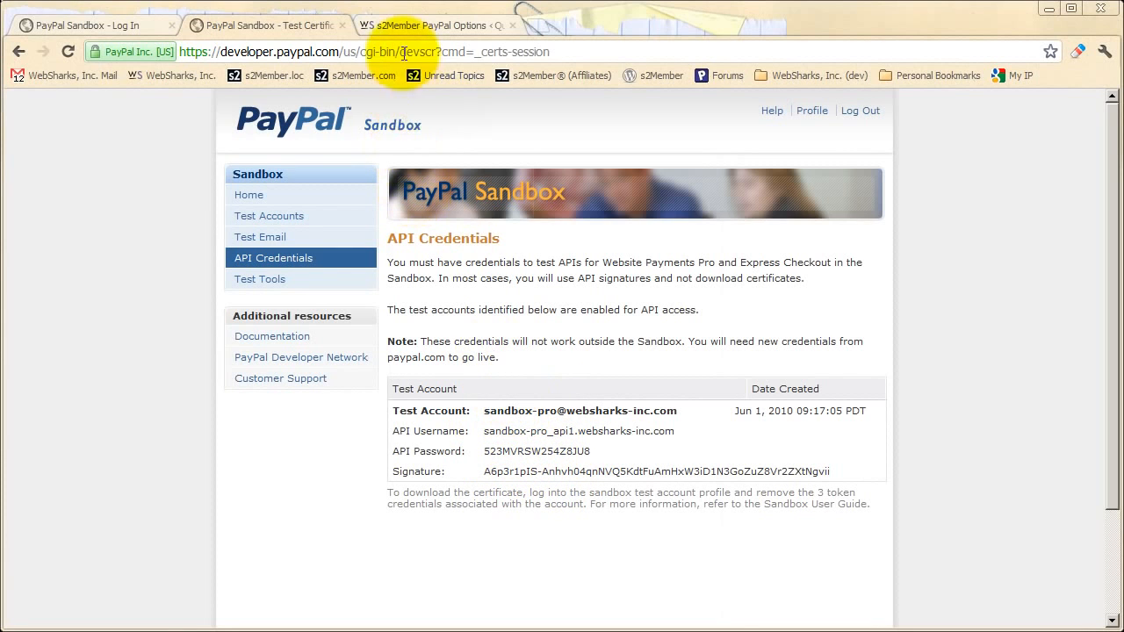
# - Switch to the s2Member PayPal Options tab in WordPress
pyautogui.click(397, 28)
# - Enable s2Member's Sandbox testing support, then return to the PayPal Sandbox API credentials
pyautogui.scroll(-2, 342, 266)
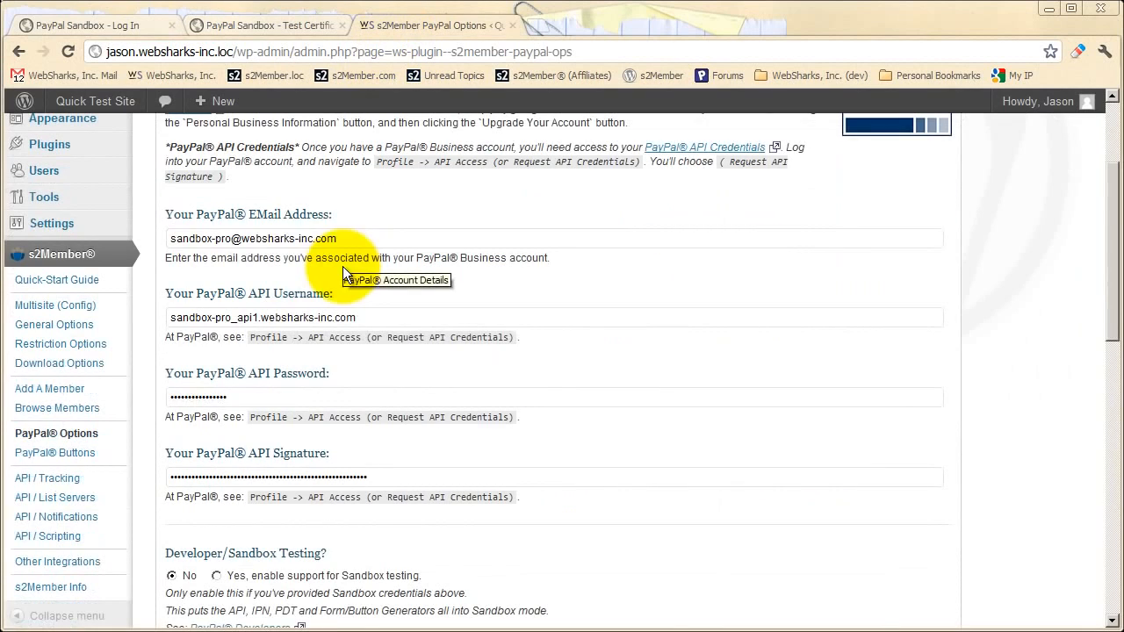
pyautogui.scroll(-1, 254, 413)
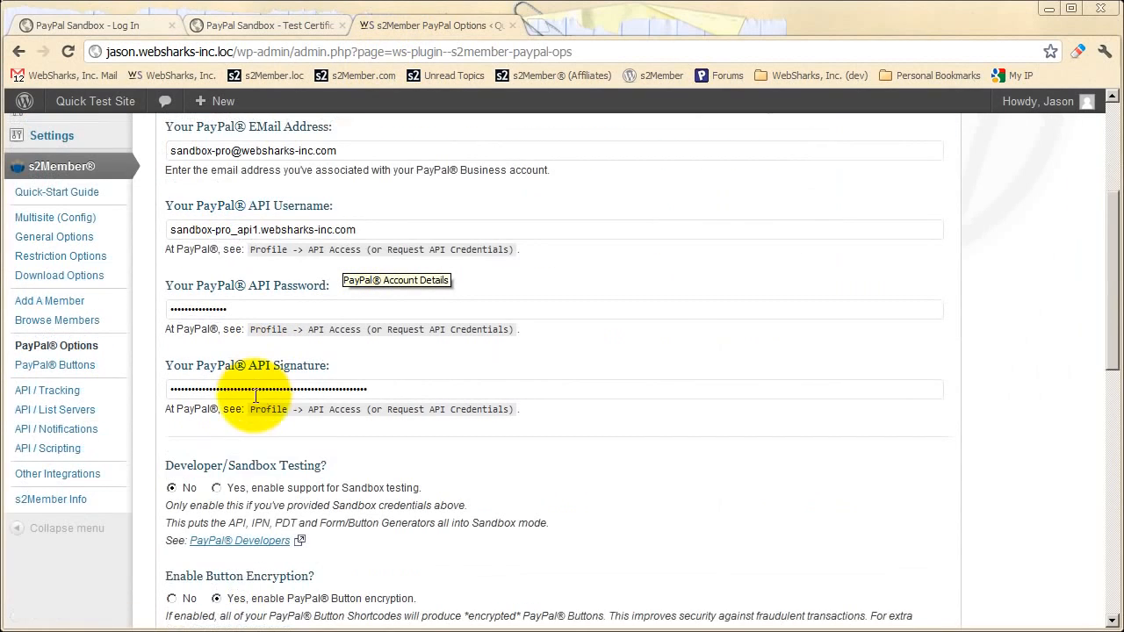
pyautogui.click(238, 490)
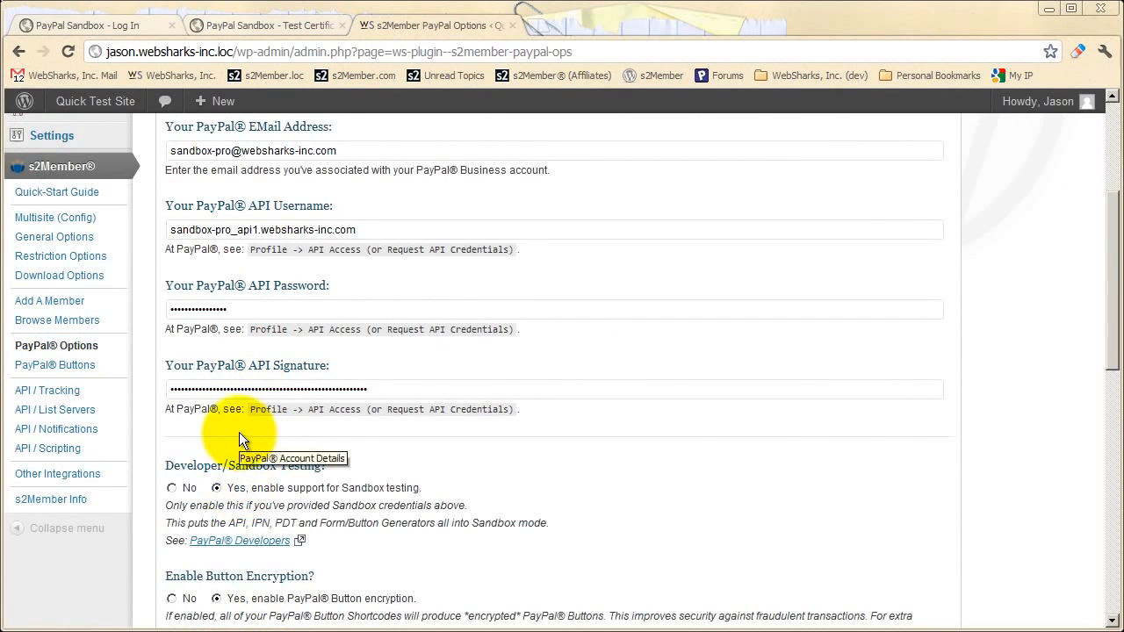
pyautogui.scroll(1, 318, 439)
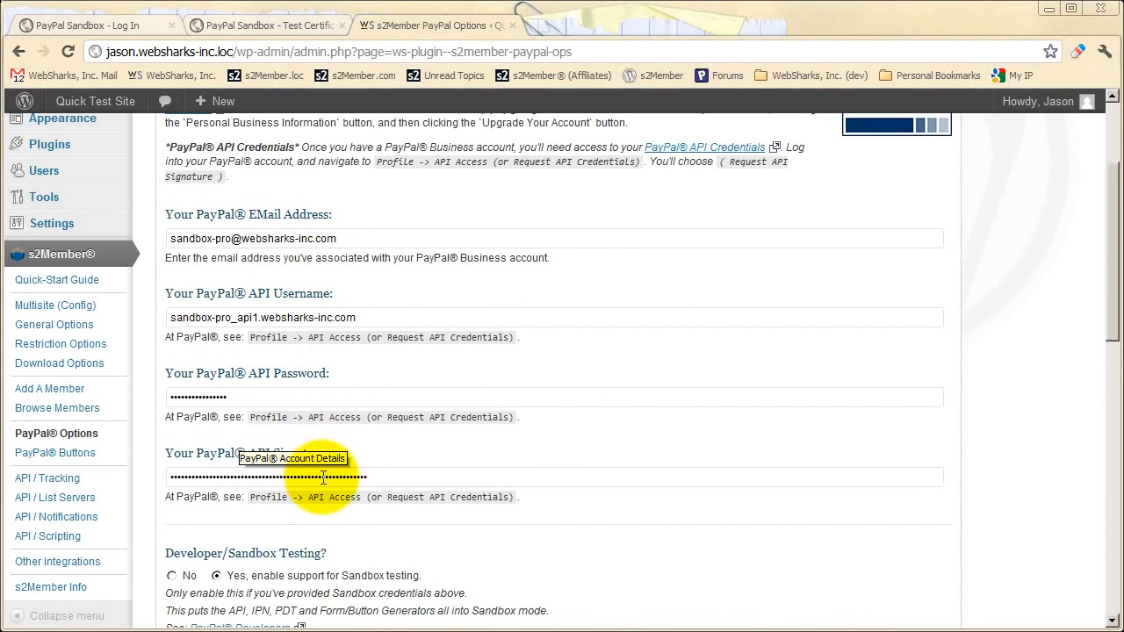
pyautogui.click(266, 28)
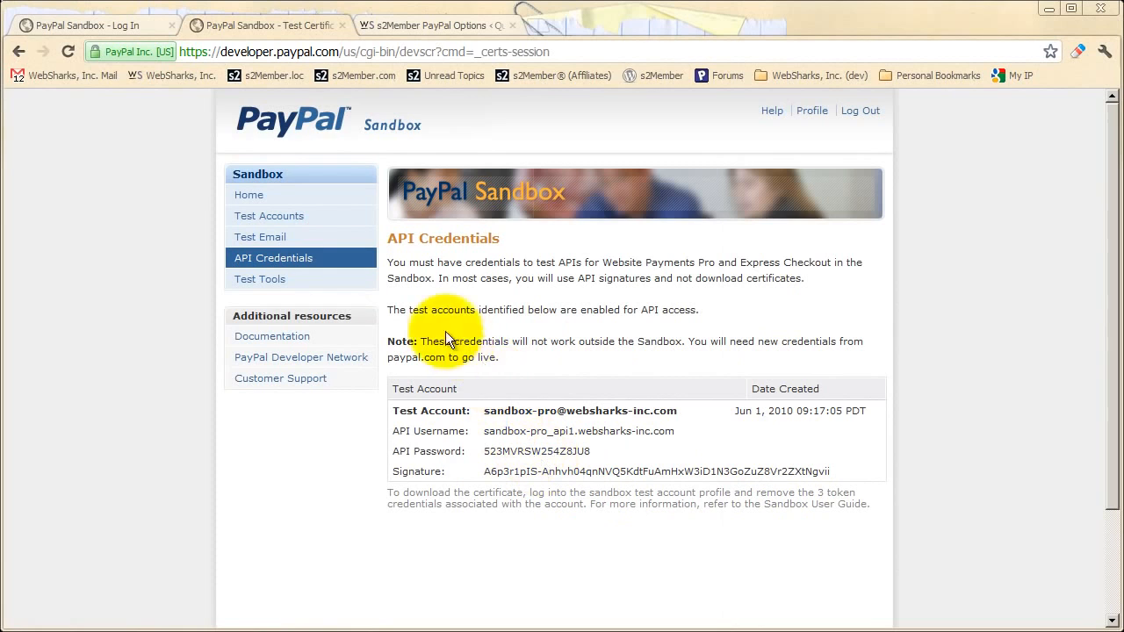
# - Open the Sandbox Test Accounts list, review the accounts table, then return to s2Member options
pyautogui.click(281, 217)
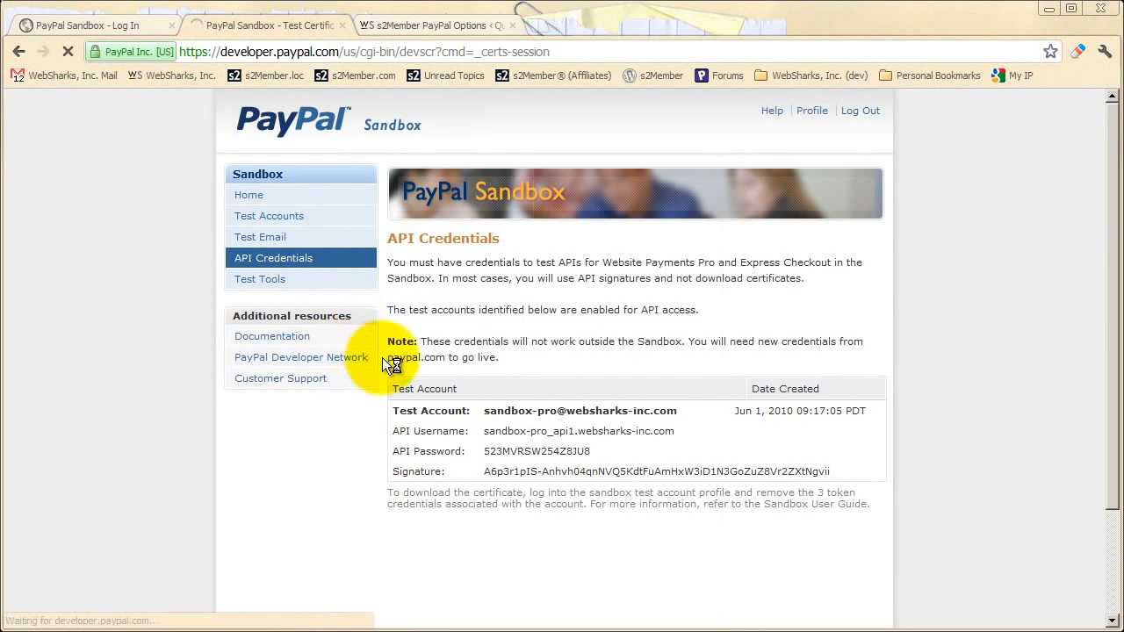
pyautogui.scroll(-1, 391, 357)
pyautogui.scroll(-1, 383, 361)
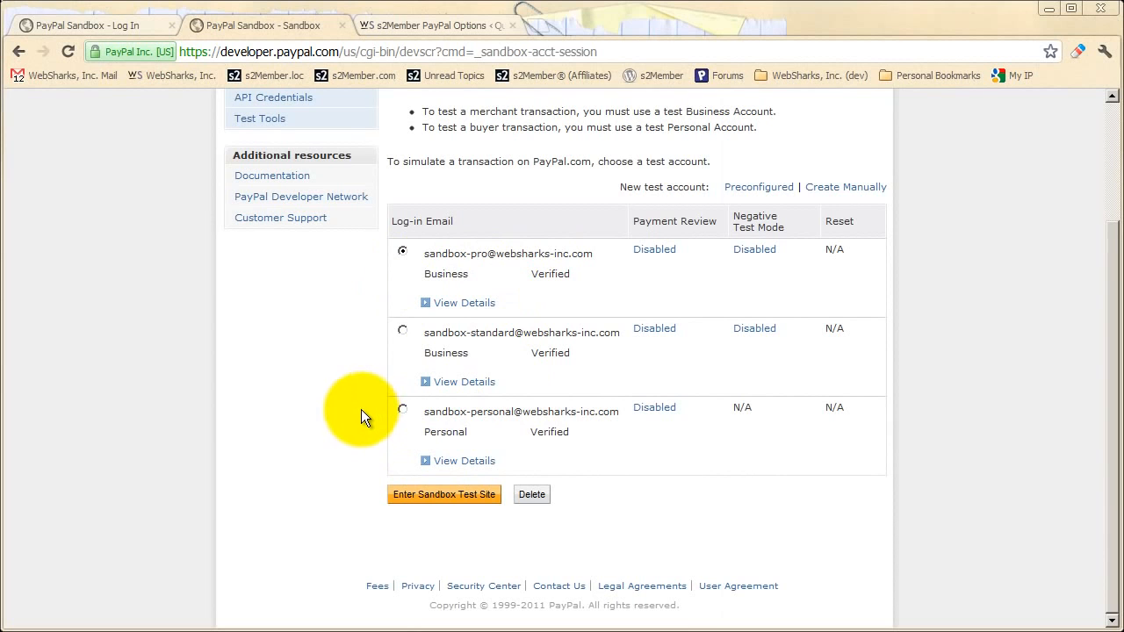
pyautogui.scroll(2, 358, 413)
pyautogui.click(398, 27)
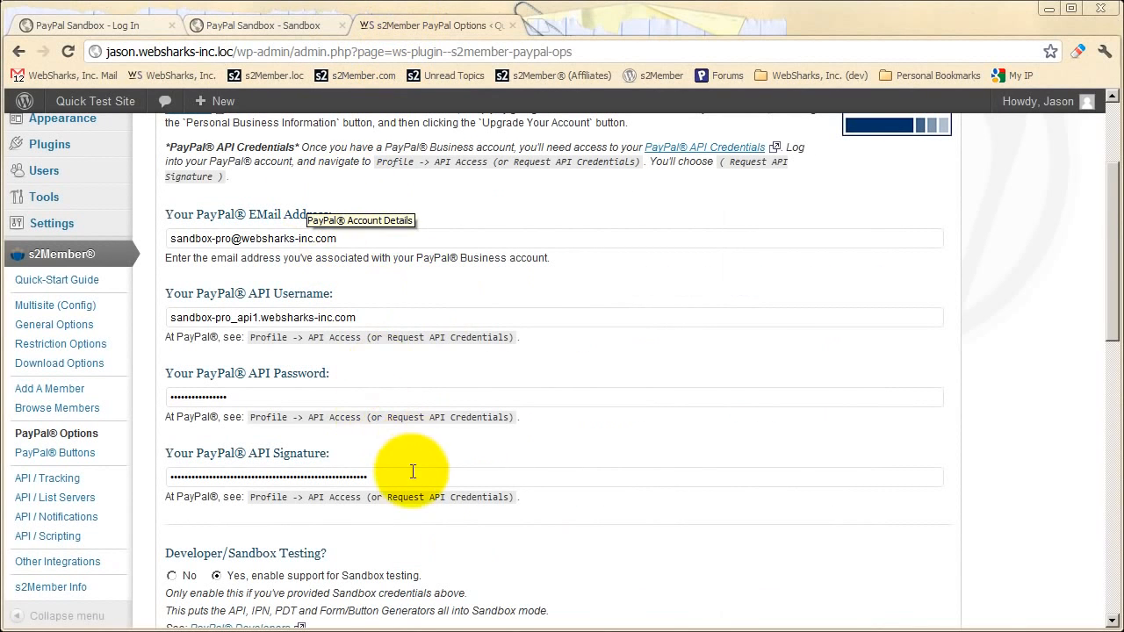
# - Expand the PayPal PDT/Auto-Return Integration section to reveal the PDT Identity Token field
pyautogui.scroll(-2, 283, 410)
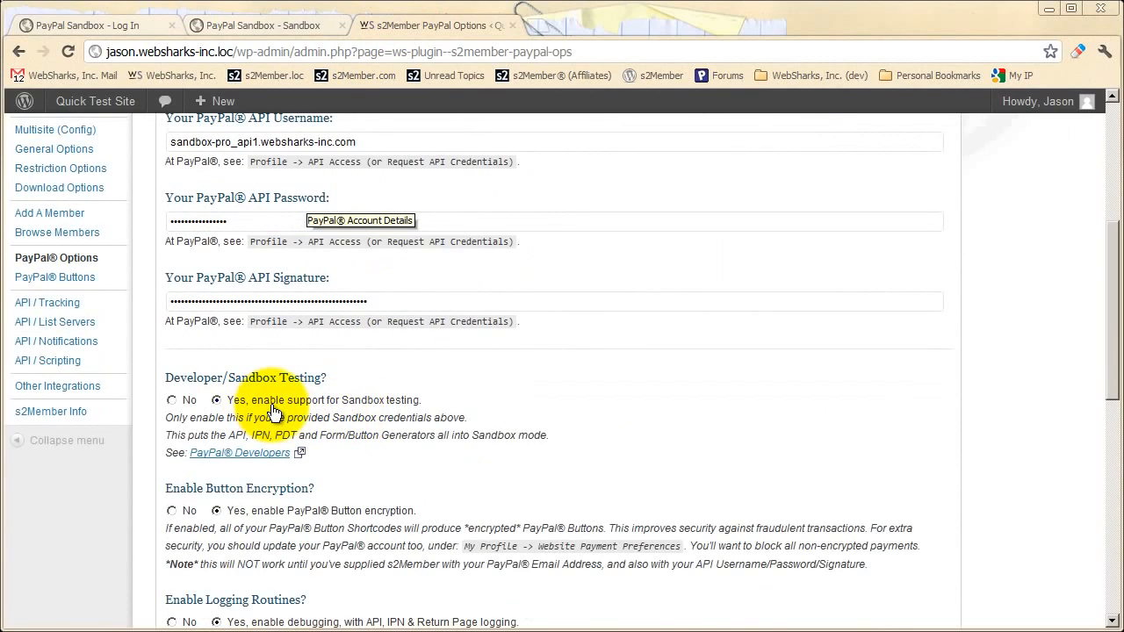
pyautogui.scroll(-8, 282, 409)
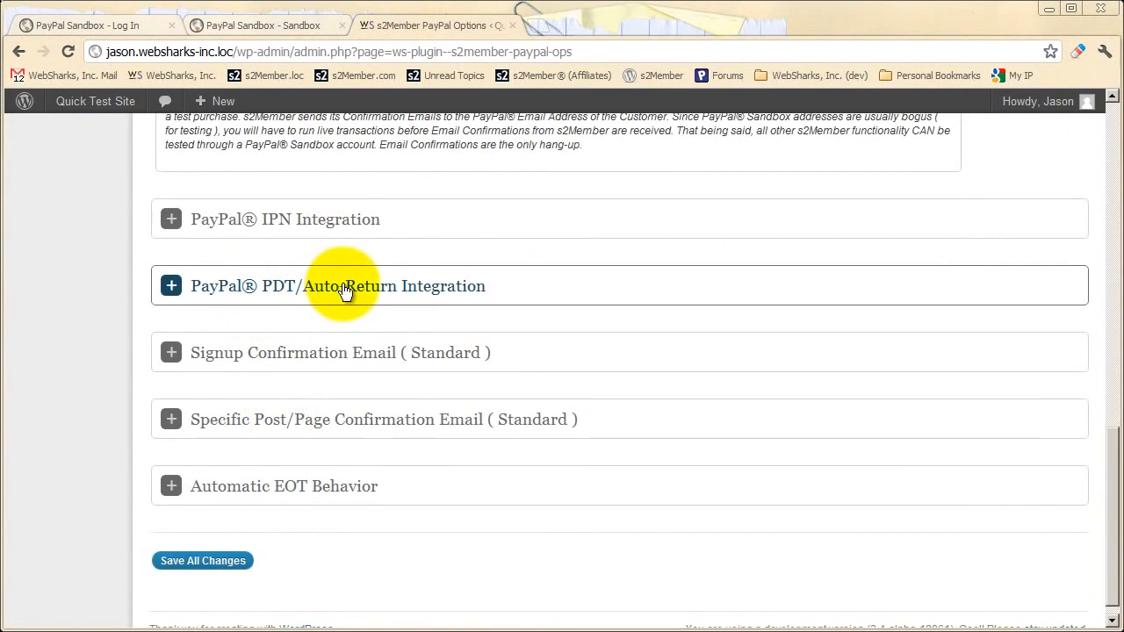
pyautogui.click(345, 288)
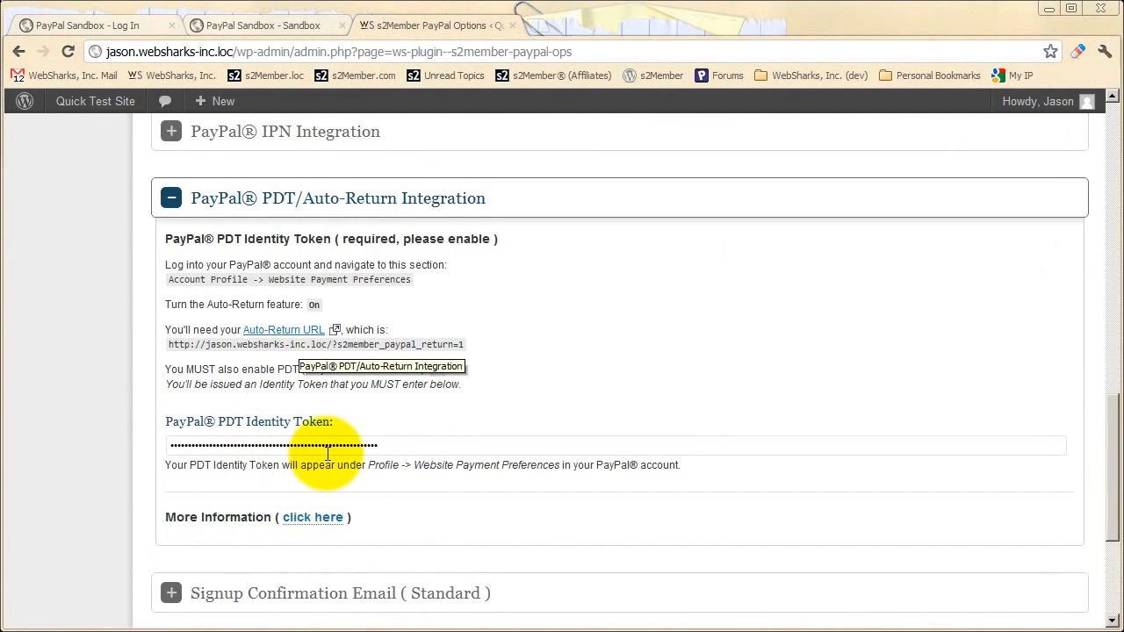
# - Choose the sandbox Personal test account instead of the Business account and expand its details
pyautogui.click(278, 23)
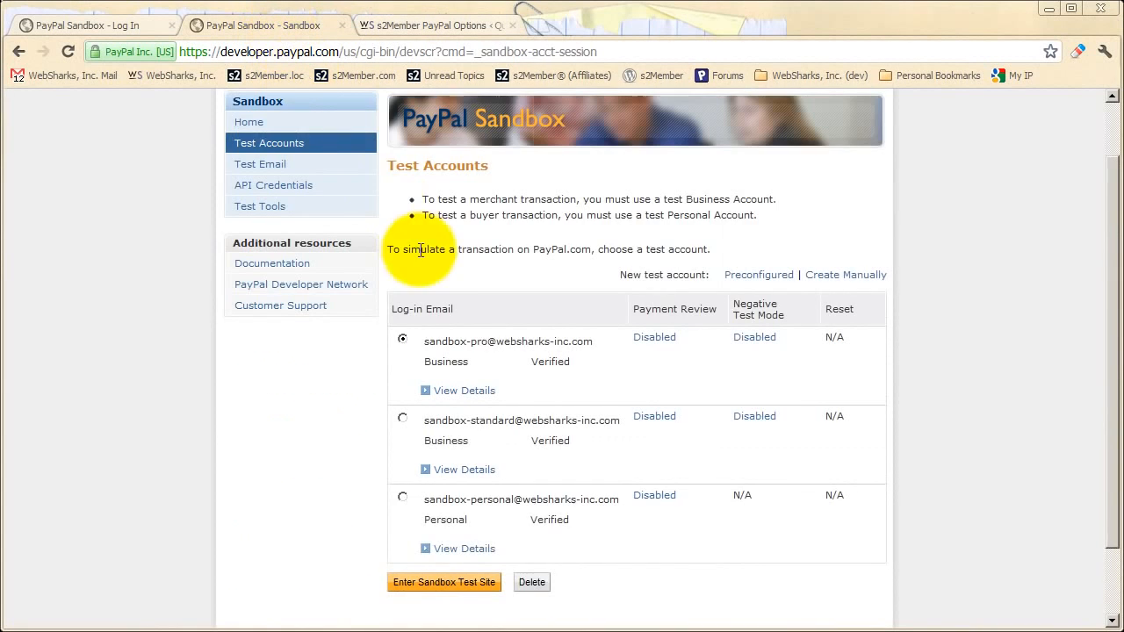
pyautogui.scroll(-1, 420, 249)
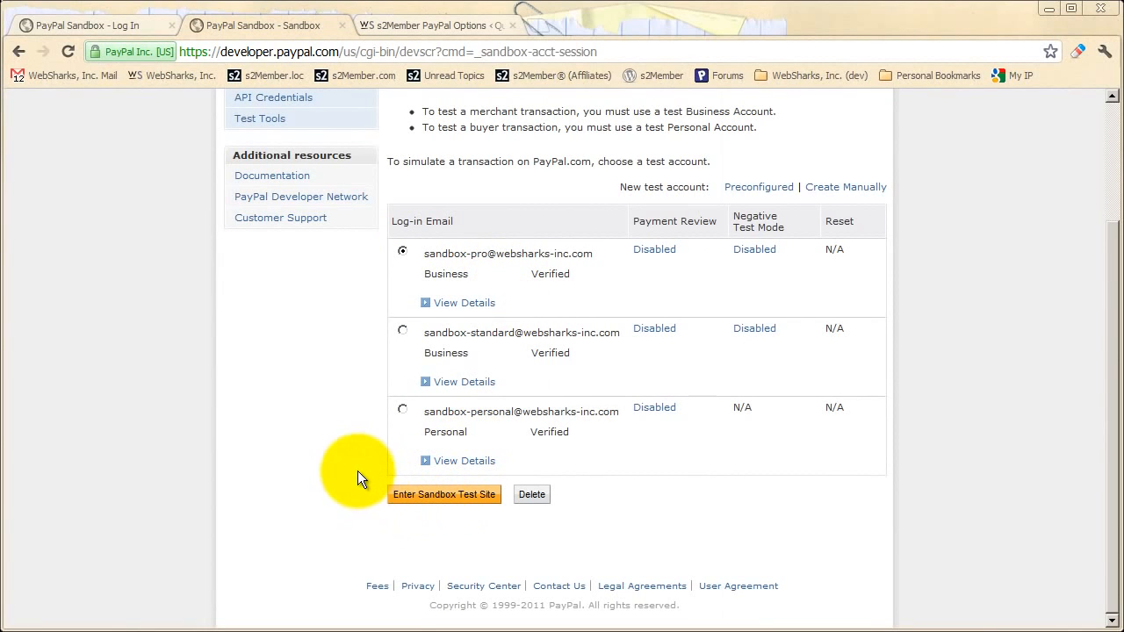
pyautogui.scroll(2, 361, 290)
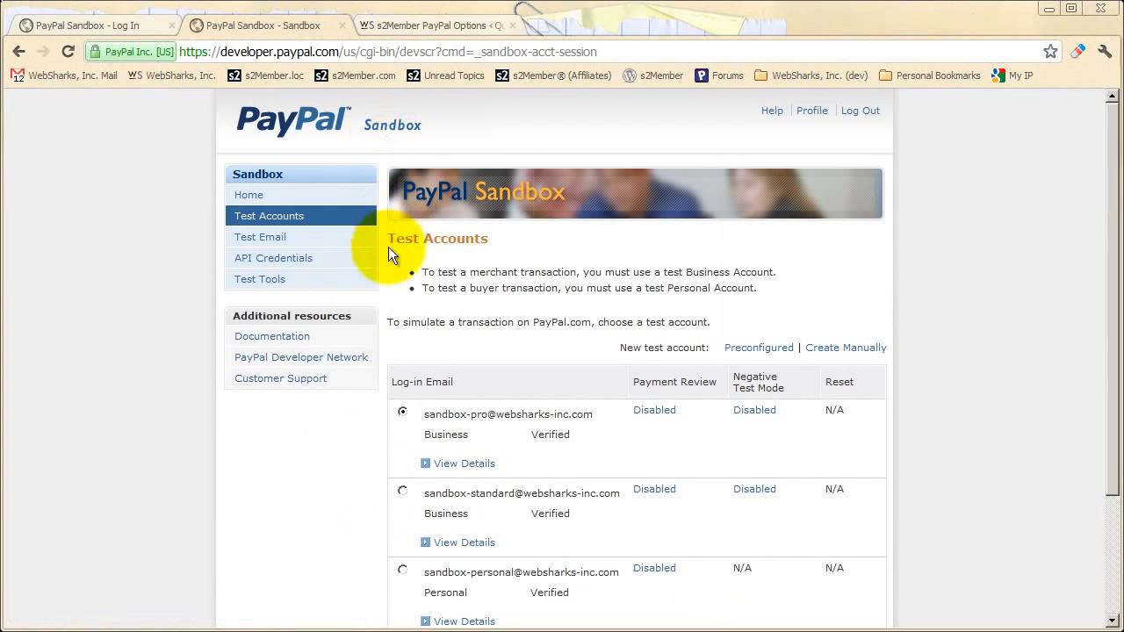
pyautogui.scroll(-2, 456, 307)
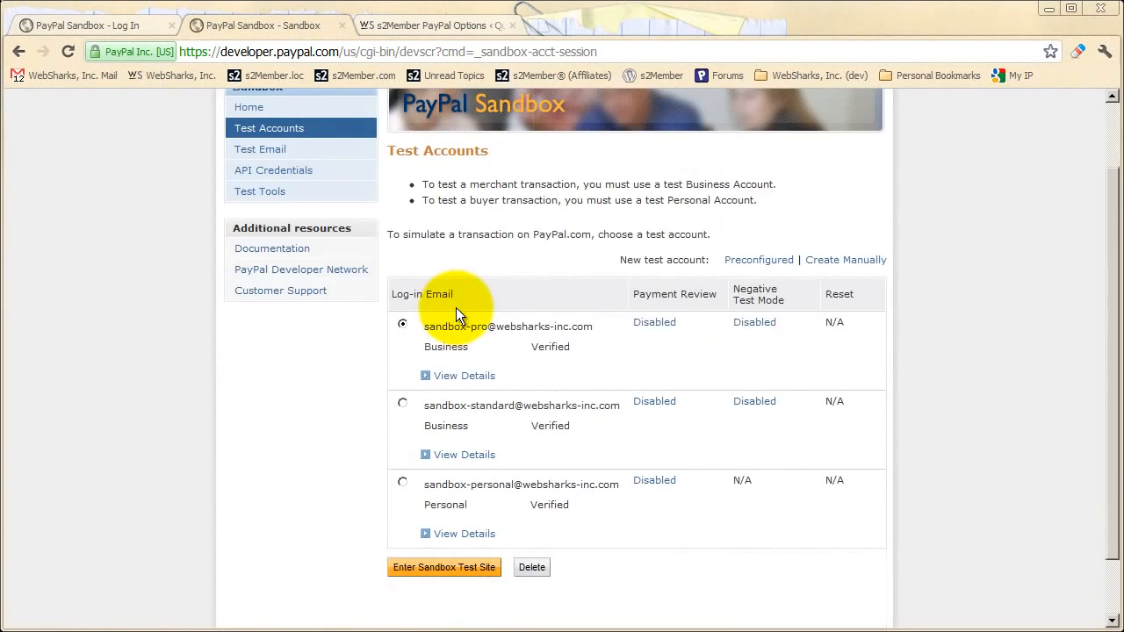
pyautogui.click(402, 411)
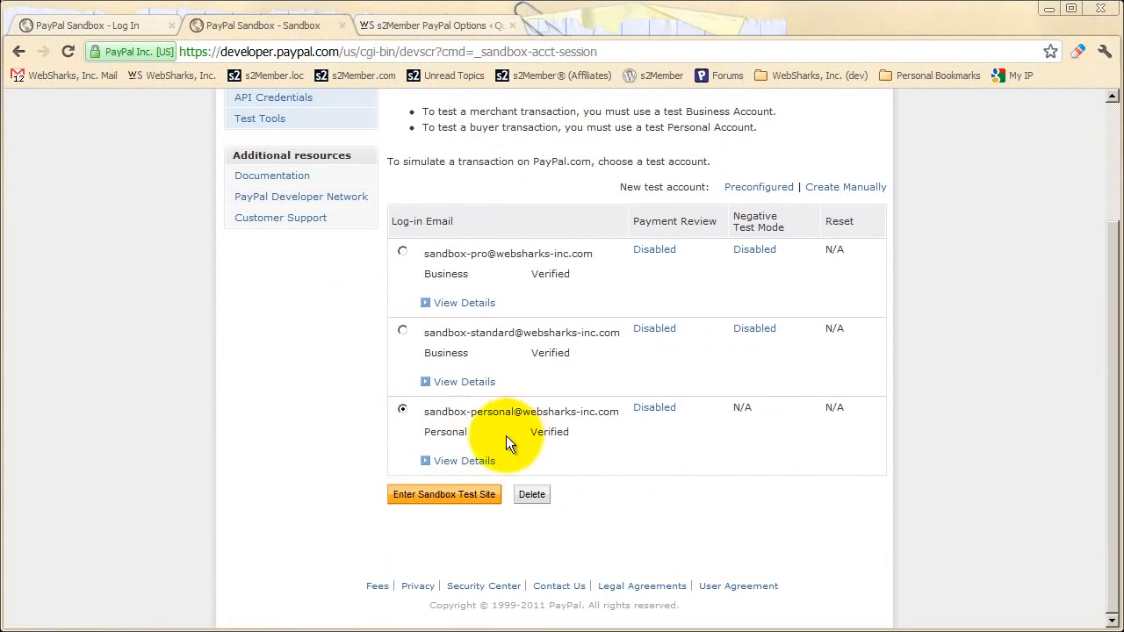
pyautogui.click(467, 464)
# - Point out the Personal account's test card expiry, card number and login e-mail, then return to the top
pyautogui.scroll(-2, 510, 453)
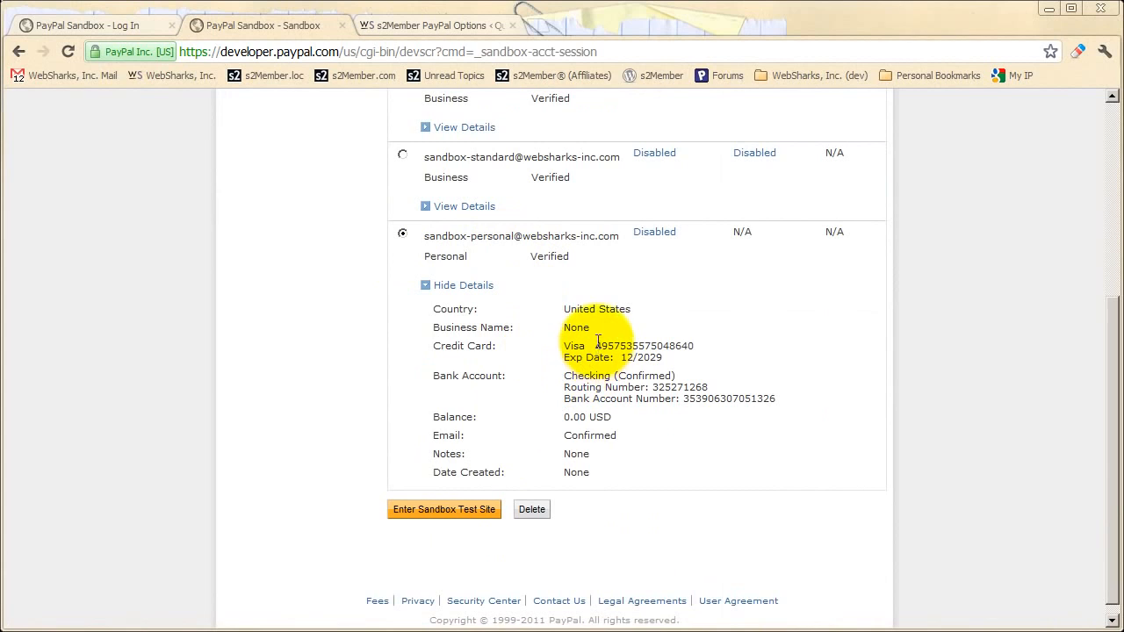
pyautogui.moveTo(595, 346); pyautogui.dragTo(620, 358)
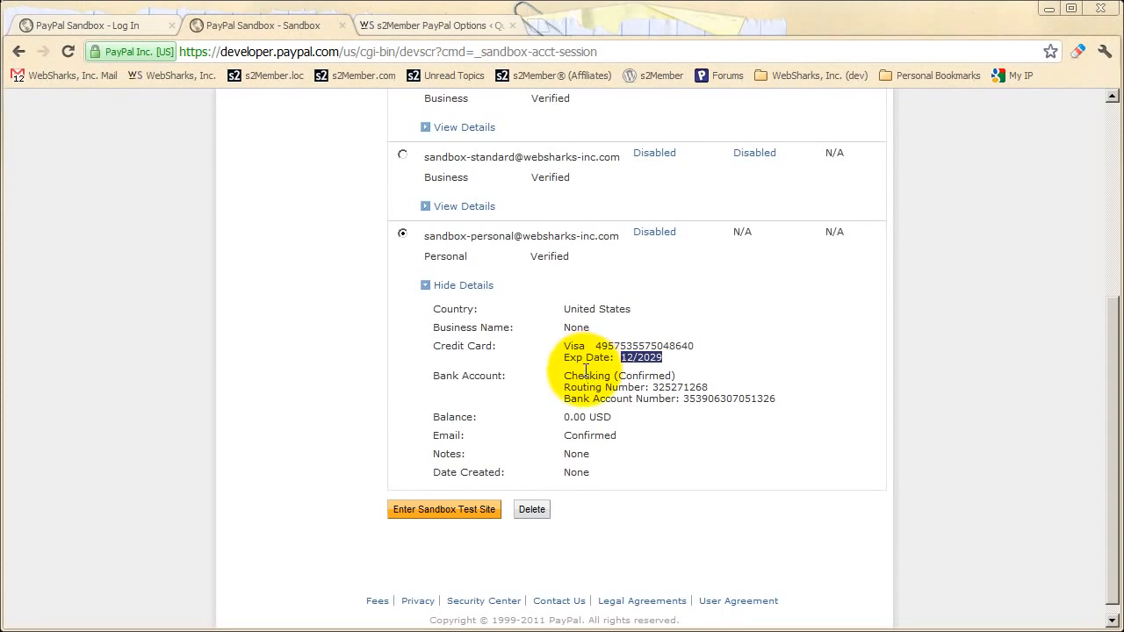
pyautogui.moveTo(594, 346); pyautogui.dragTo(695, 346)
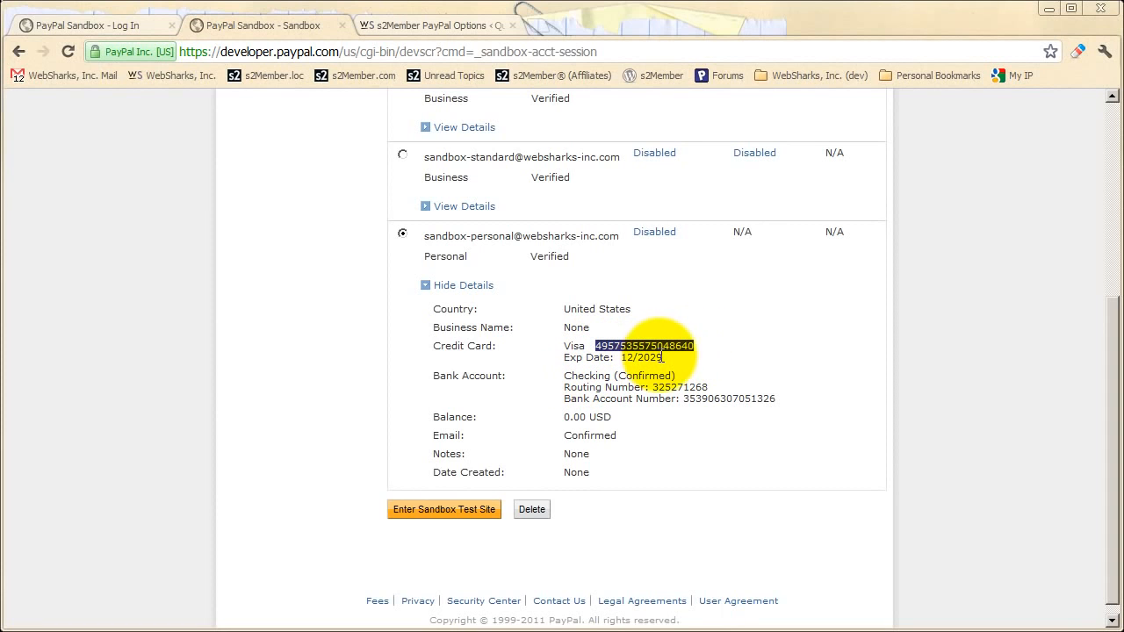
pyautogui.click(524, 321)
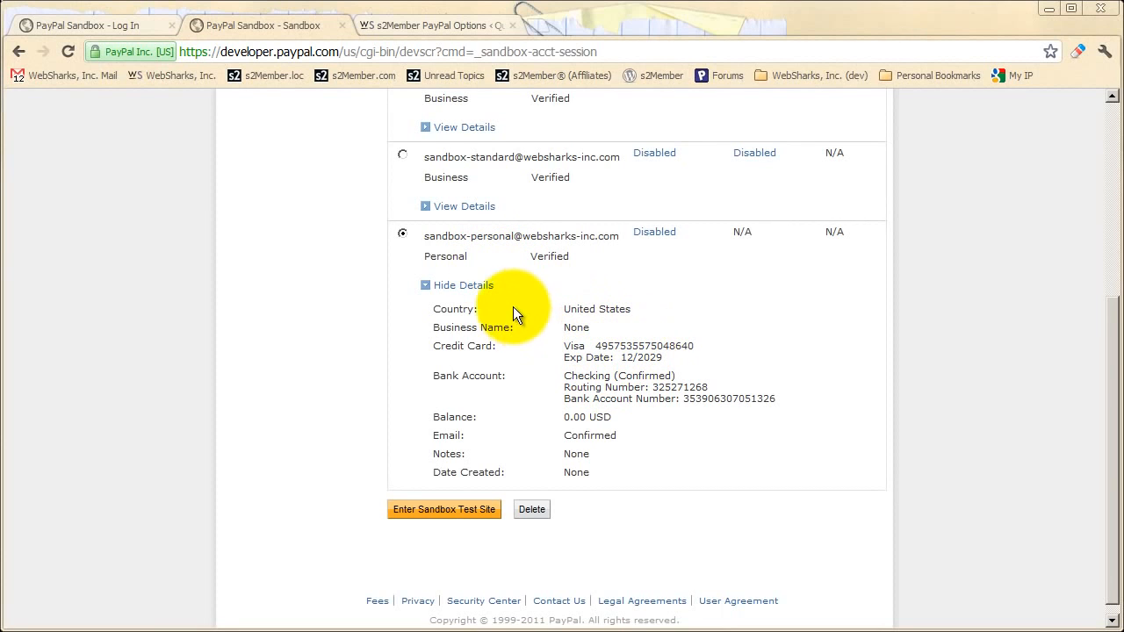
pyautogui.moveTo(422, 235); pyautogui.dragTo(617, 234)
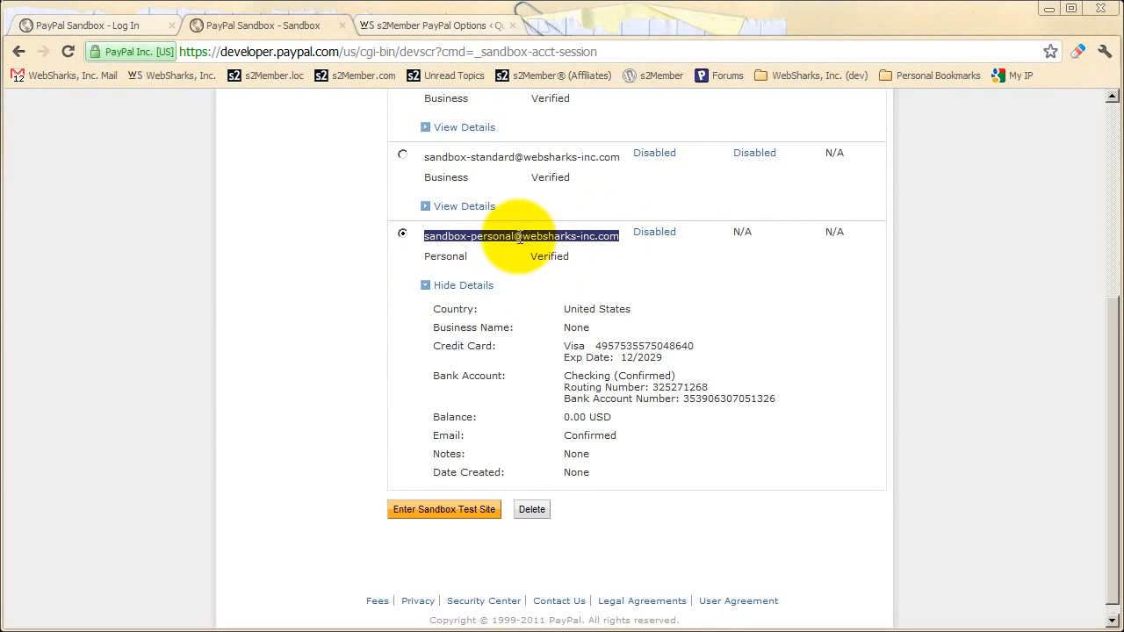
pyautogui.click(542, 275)
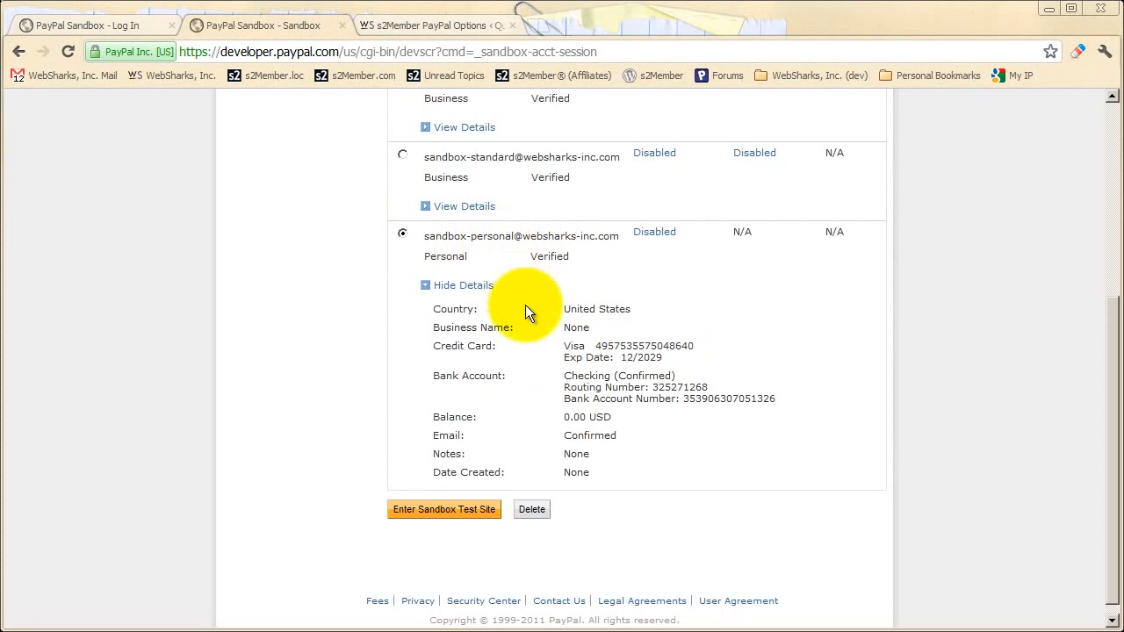
pyautogui.scroll(1, 516, 348)
pyautogui.scroll(1, 513, 351)
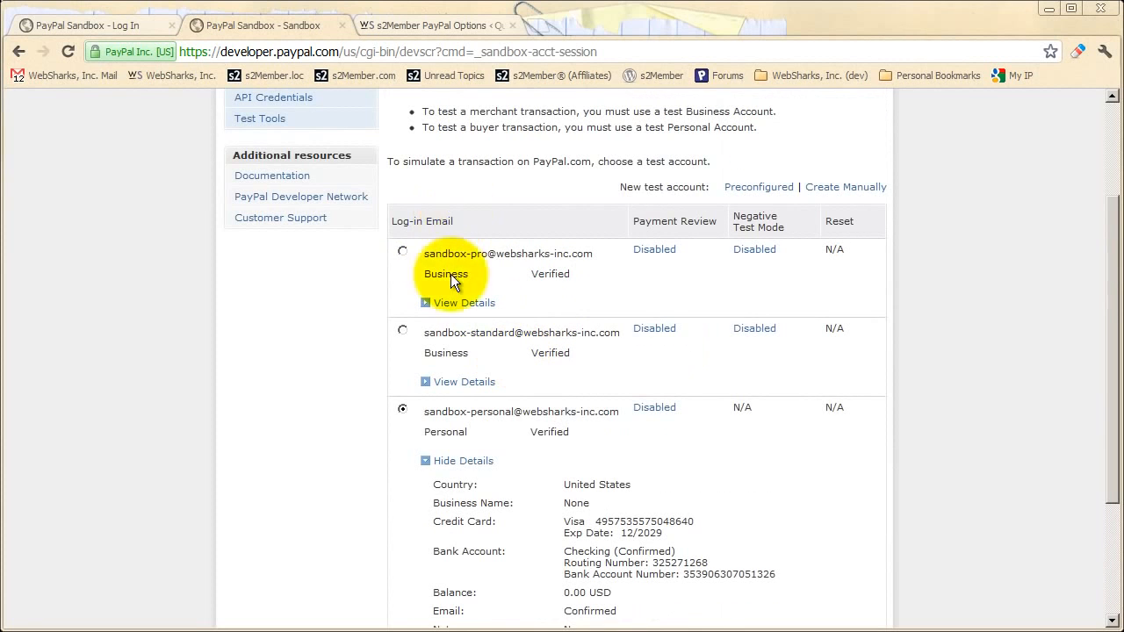
pyautogui.scroll(2, 451, 274)
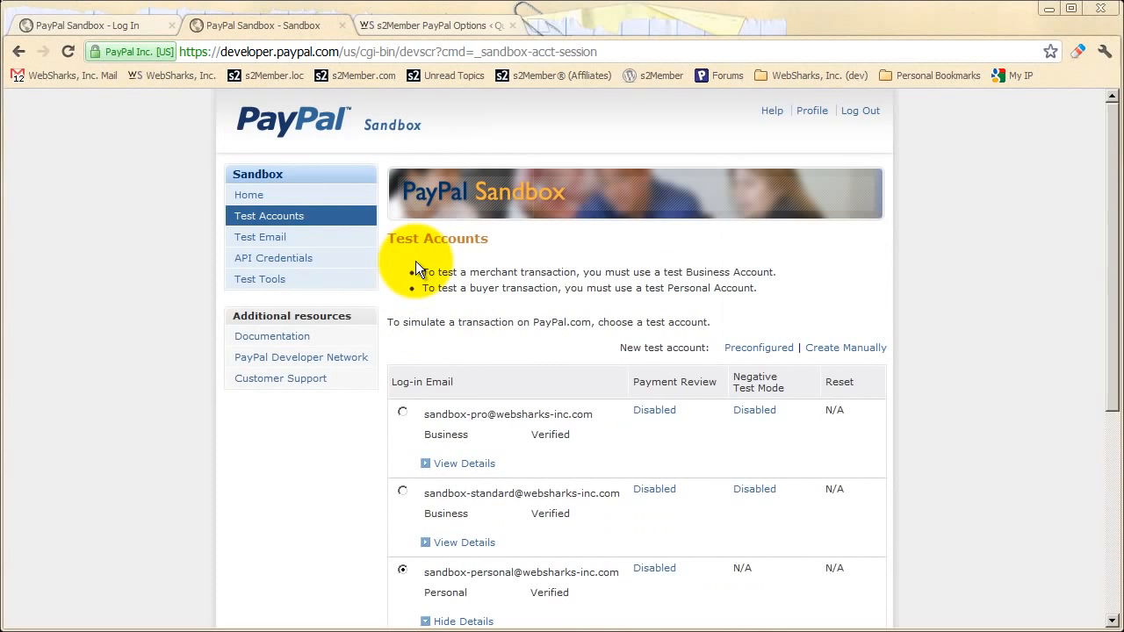
# - Open the sandbox Test Email inbox and look through its recent payment notices
pyautogui.click(261, 239)
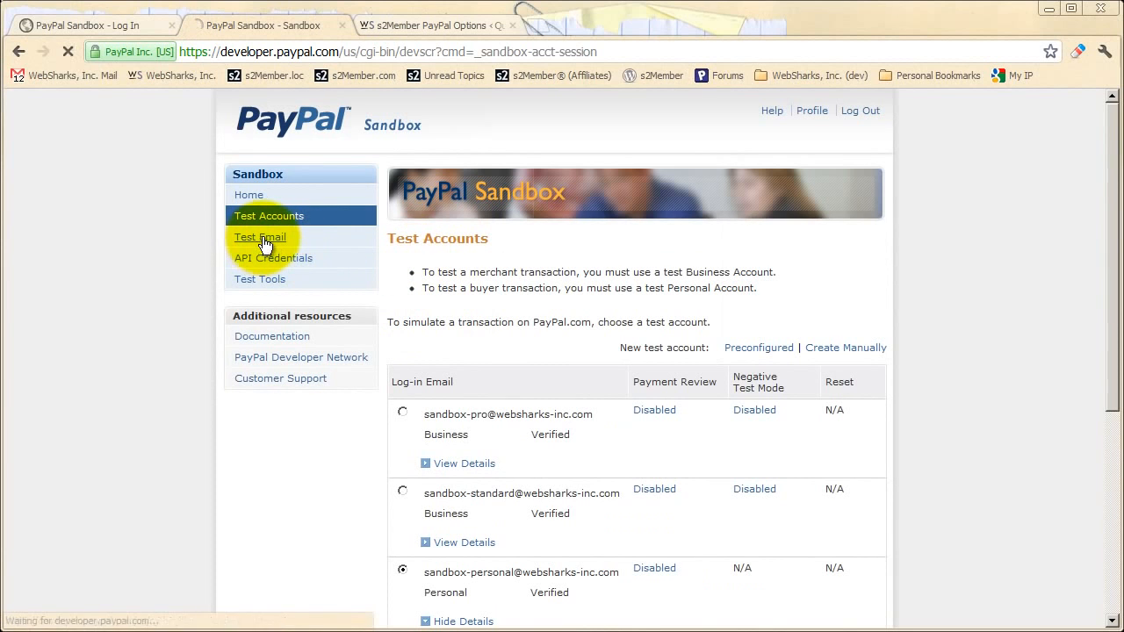
pyautogui.scroll(-1, 721, 239)
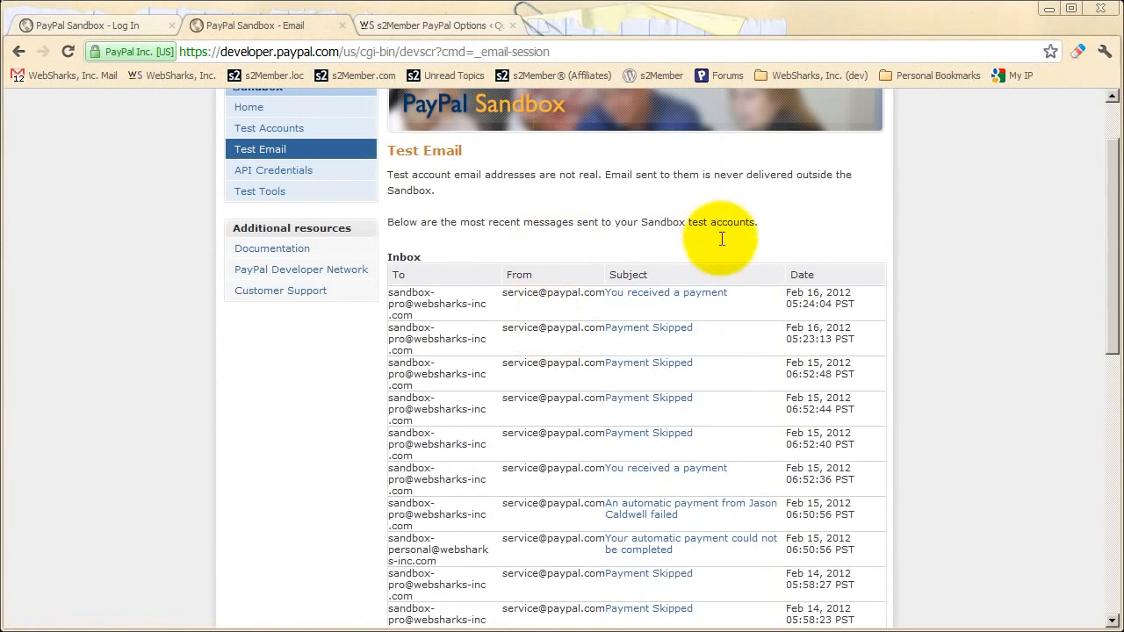
pyautogui.scroll(-1, 729, 421)
pyautogui.scroll(1, 474, 338)
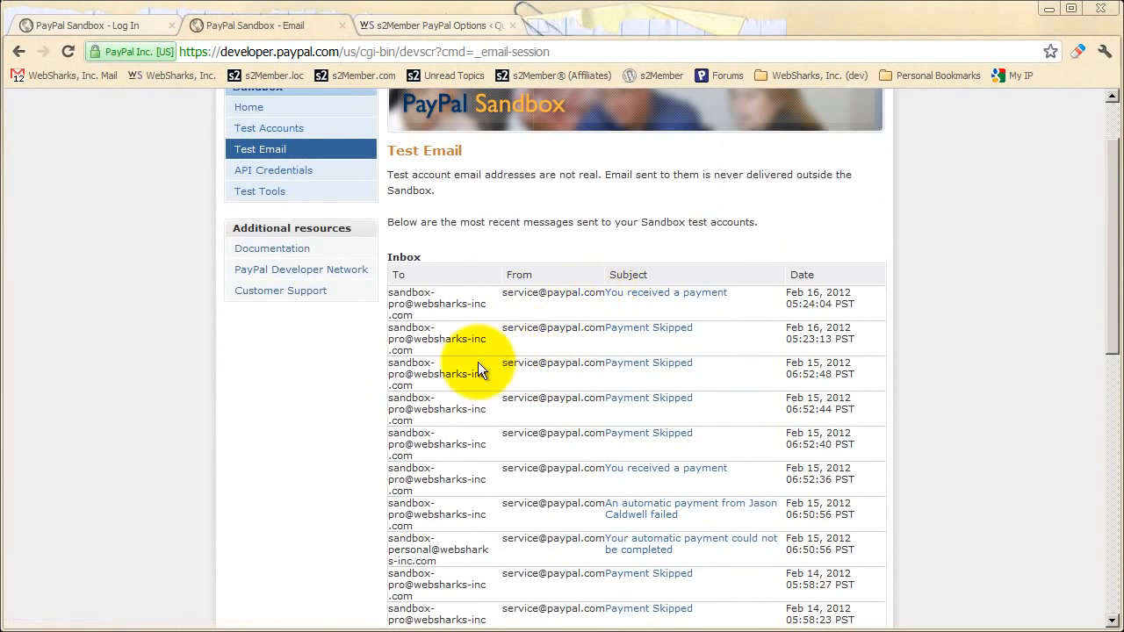
pyautogui.scroll(1, 466, 366)
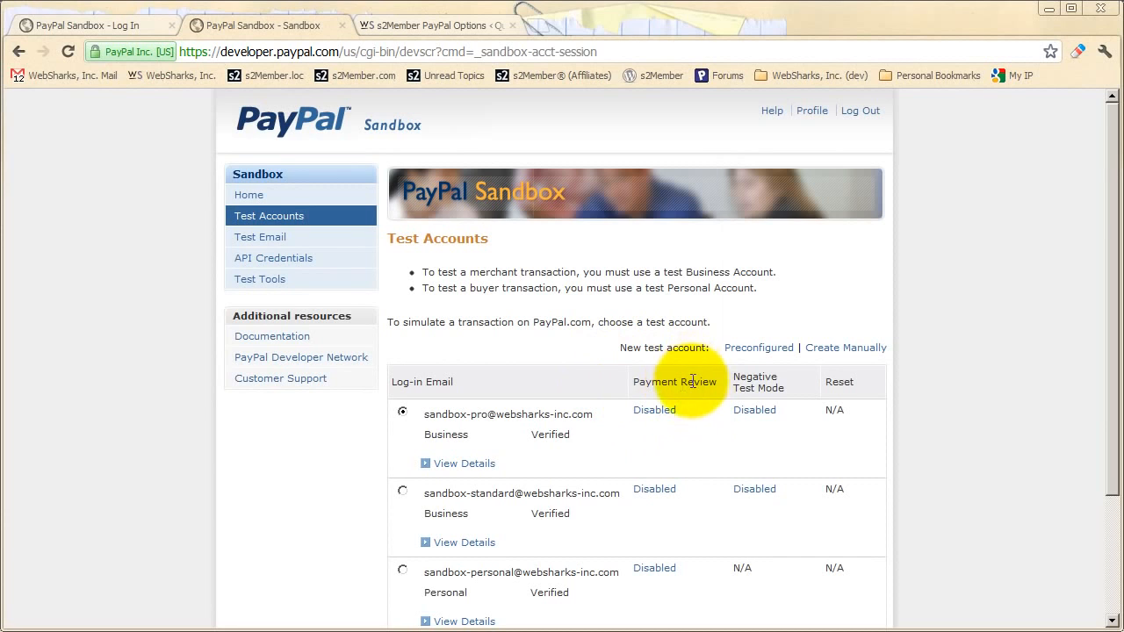
# - Switch Payment Review from Disabled to Enabled for the first Business test account
pyautogui.scroll(-1, 641, 369)
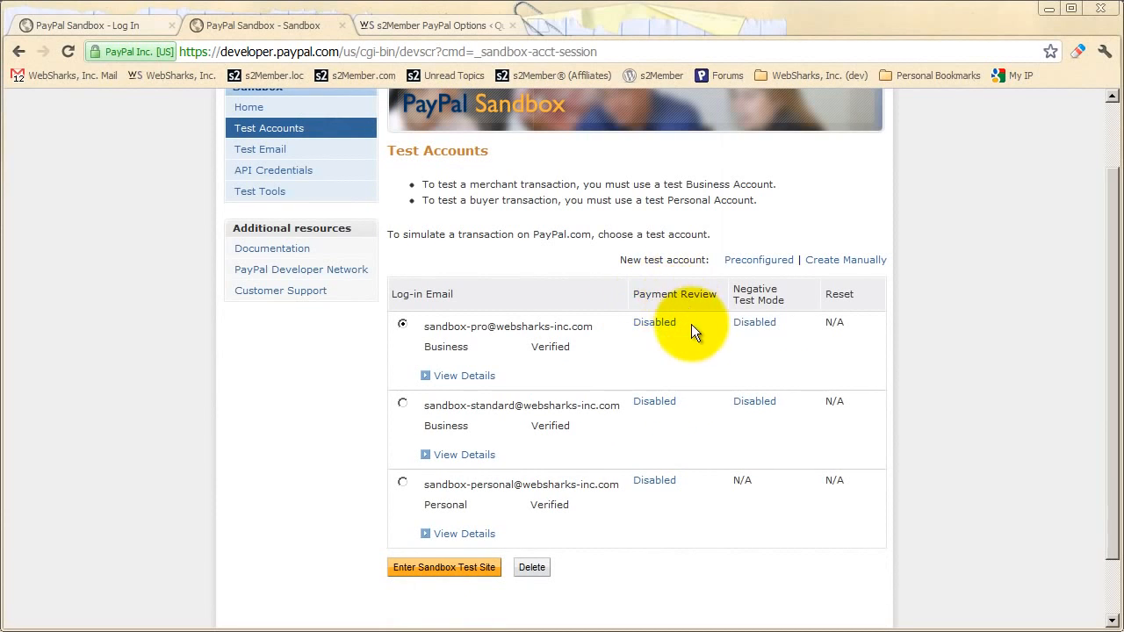
pyautogui.click(653, 323)
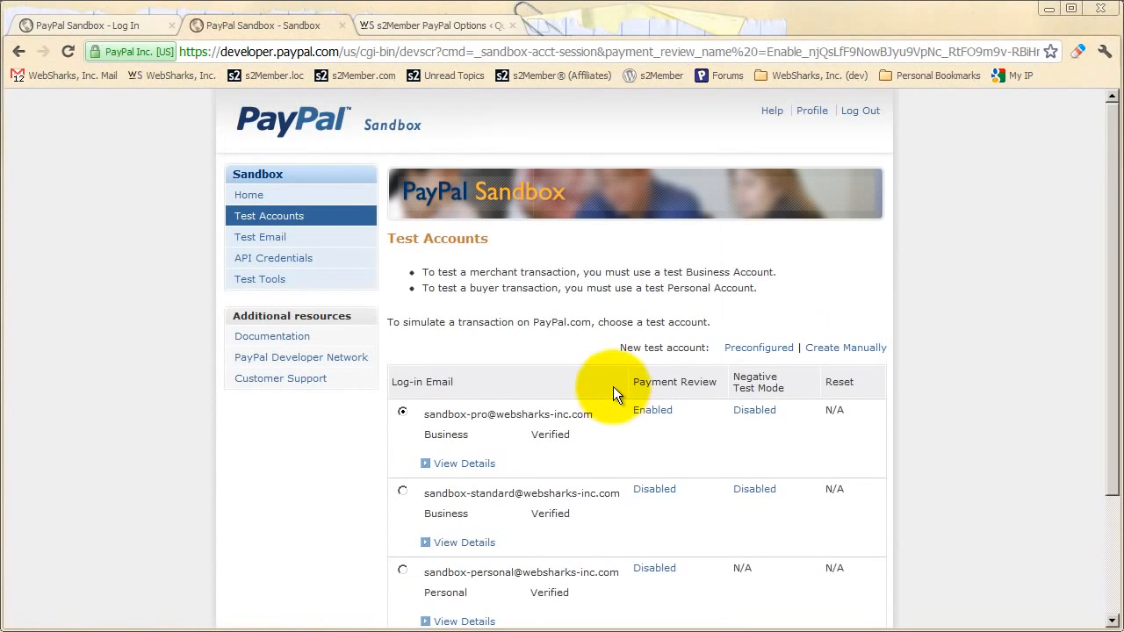
pyautogui.scroll(-1, 615, 388)
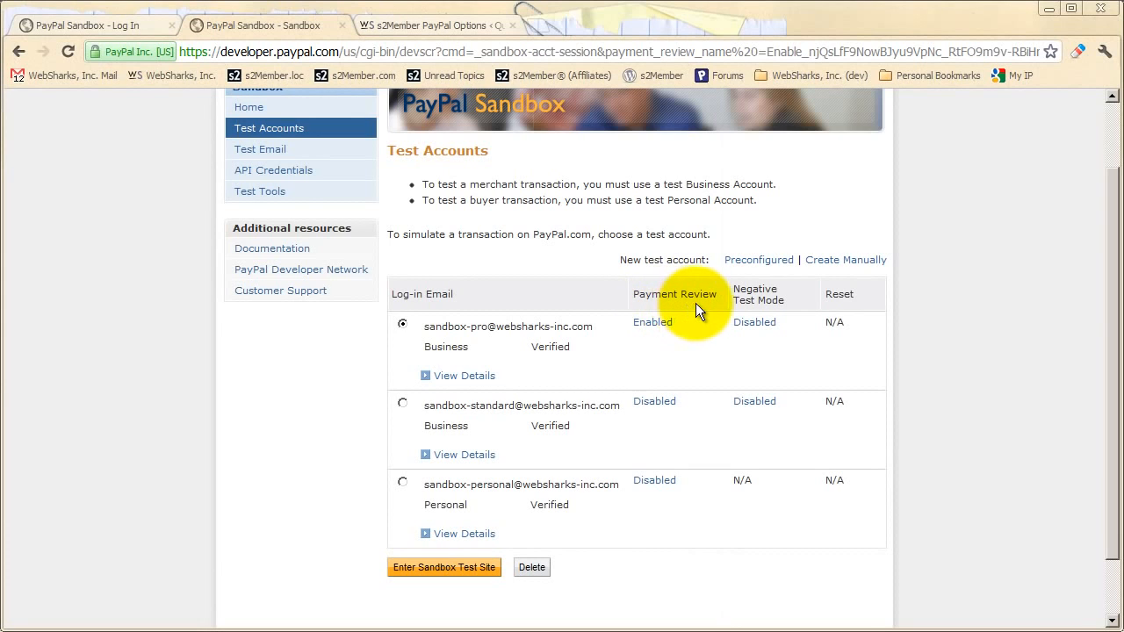
# - Disable Payment Review again, point out two business account e-mails, and begin creating a test account
pyautogui.click(650, 325)
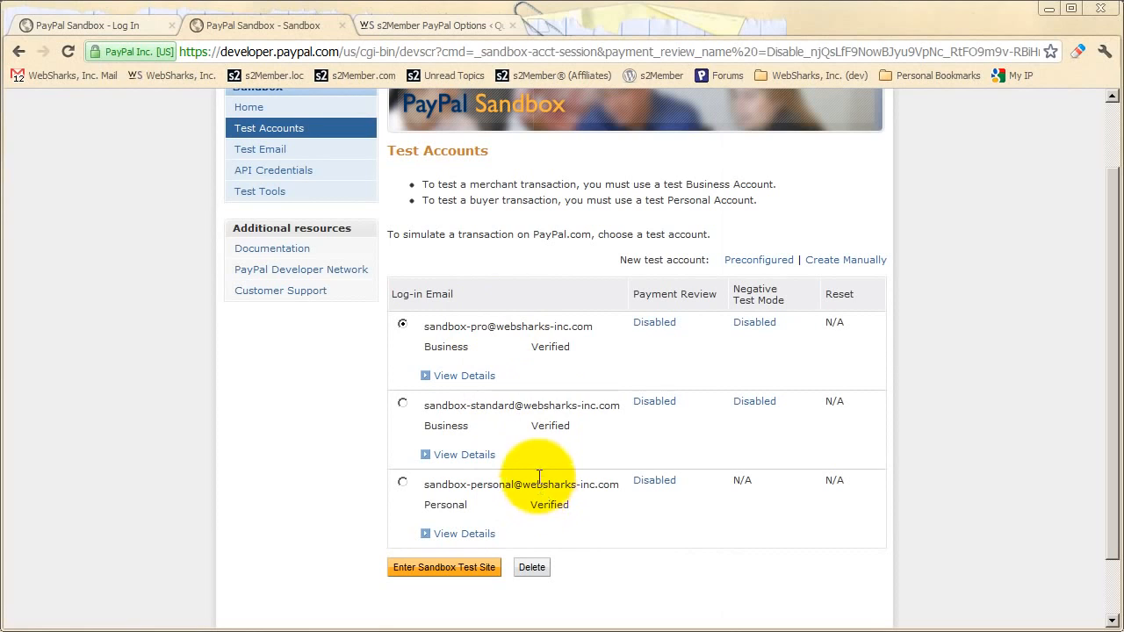
pyautogui.moveTo(415, 326); pyautogui.dragTo(593, 329)
pyautogui.click(504, 415)
pyautogui.moveTo(414, 407); pyautogui.dragTo(620, 406)
pyautogui.click(566, 423)
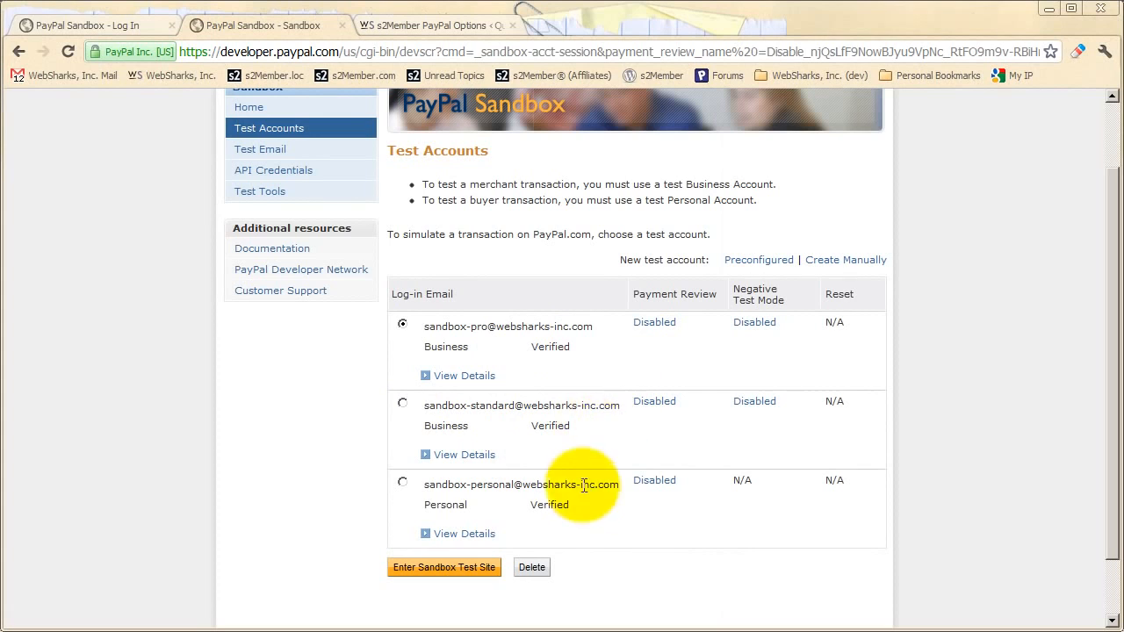
pyautogui.click(844, 263)
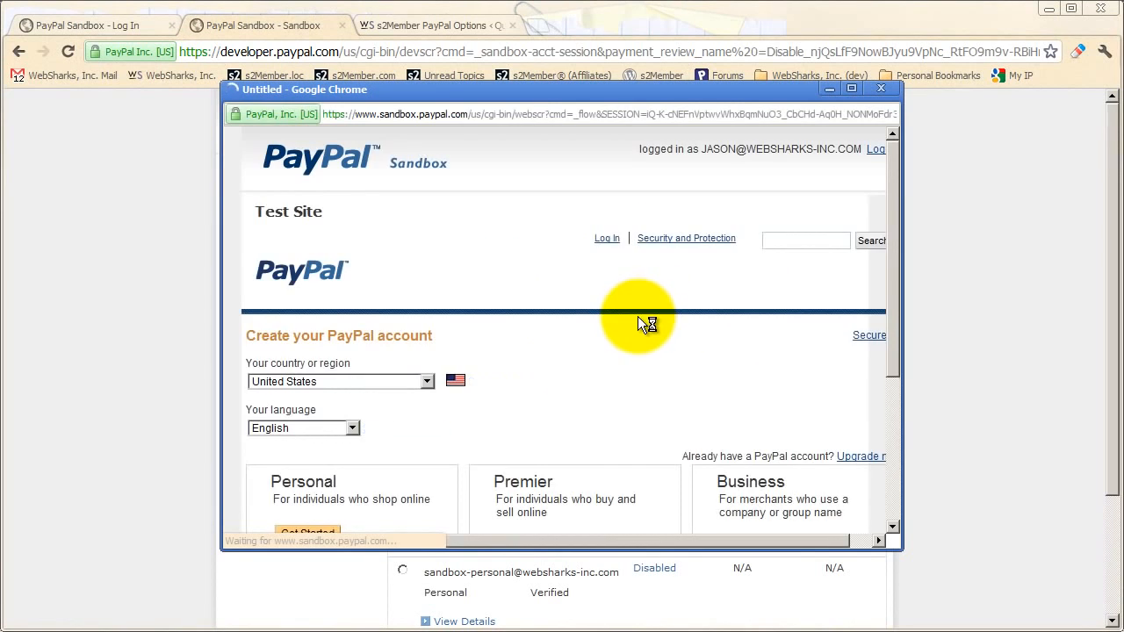
pyautogui.scroll(-1, 614, 378)
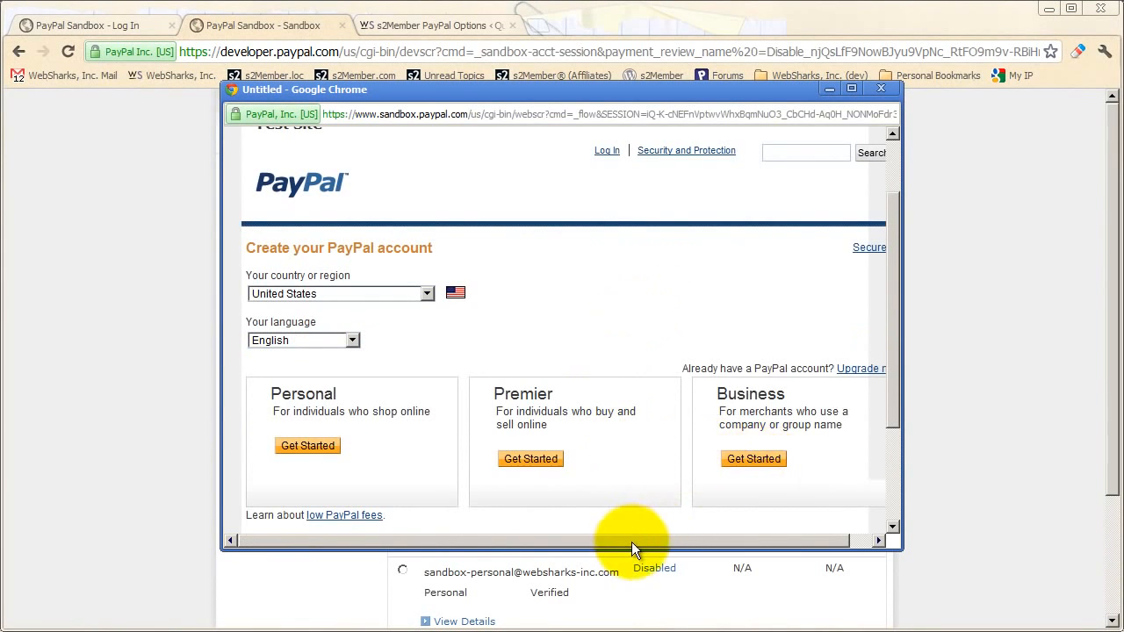
pyautogui.moveTo(632, 542); pyautogui.dragTo(672, 542)
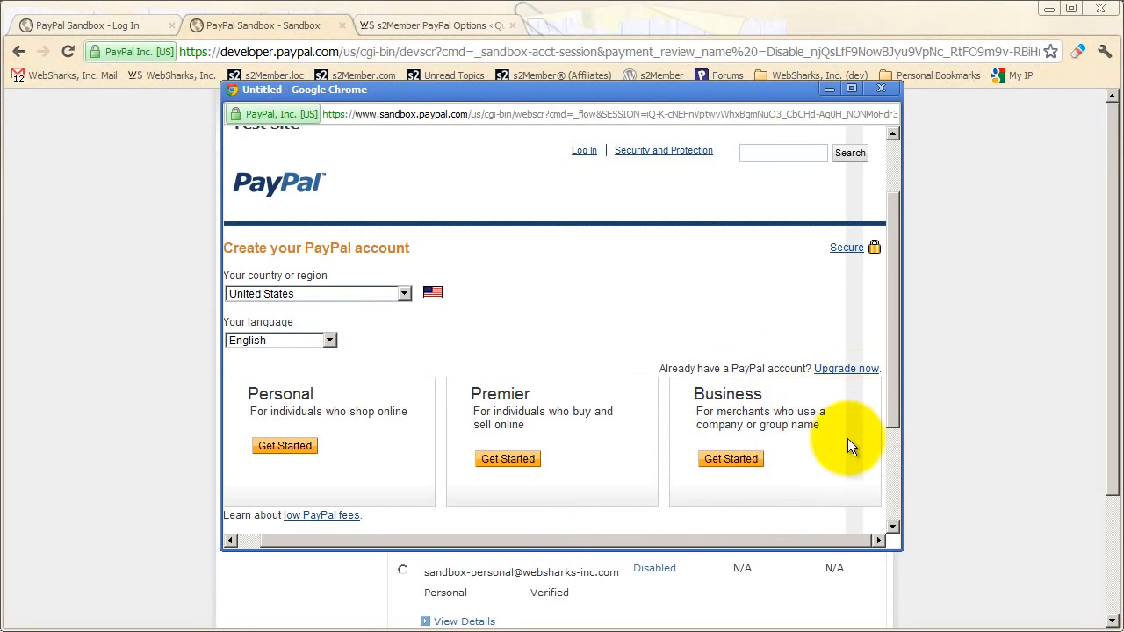
pyautogui.moveTo(682, 541); pyautogui.dragTo(737, 542)
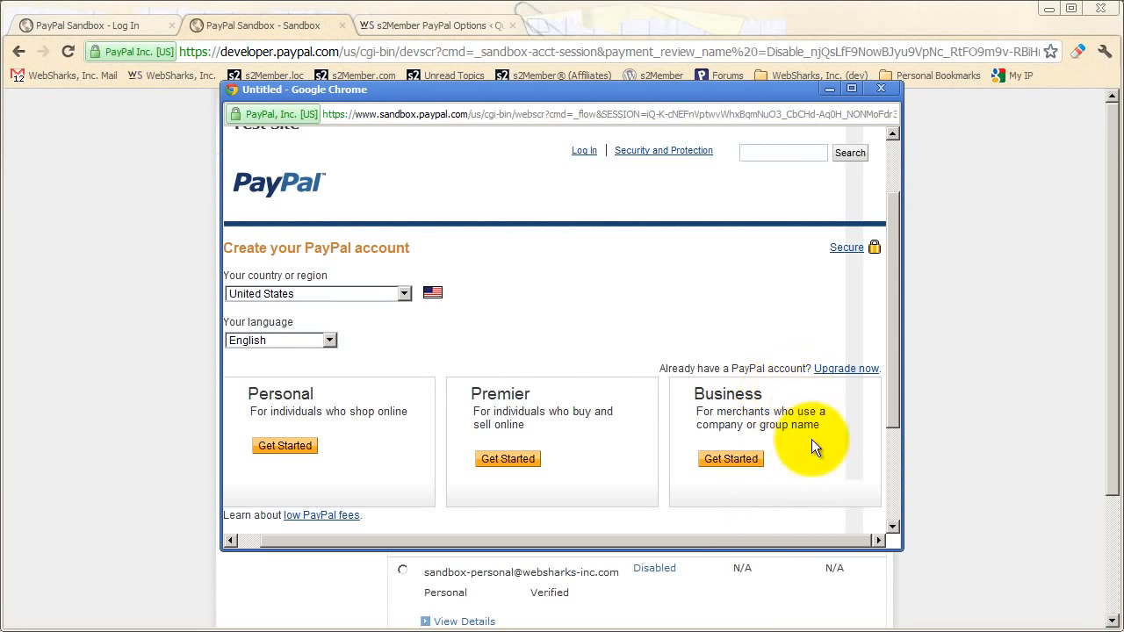
pyautogui.click(879, 89)
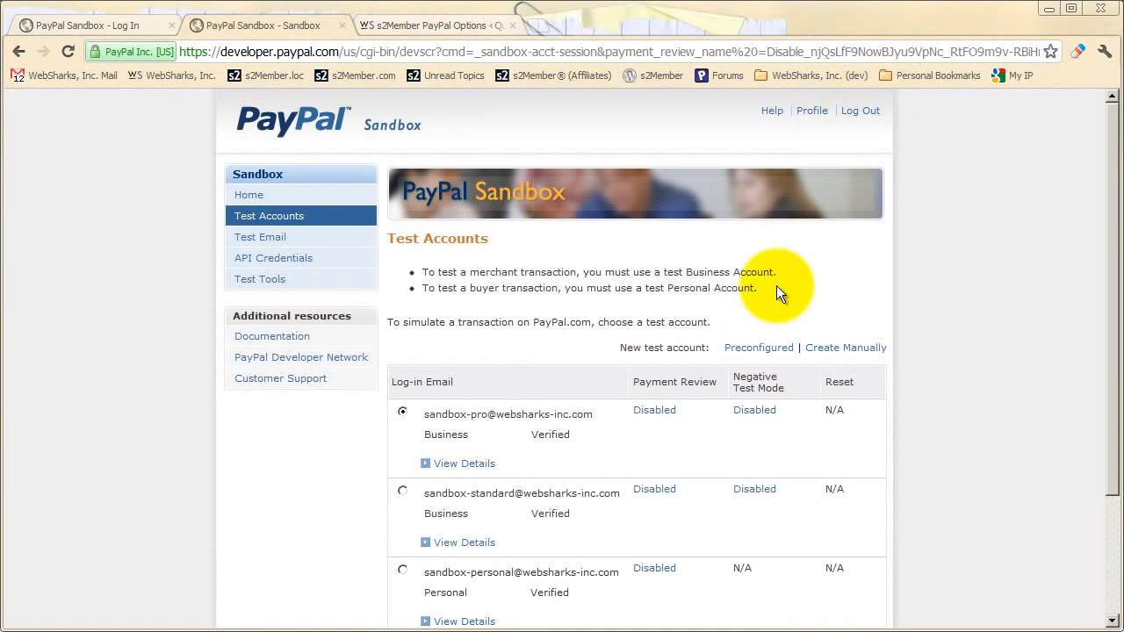
# - Open the Instant Payment Notification (IPN) Simulator from the sandbox Test Tools page
pyautogui.scroll(-1, 602, 367)
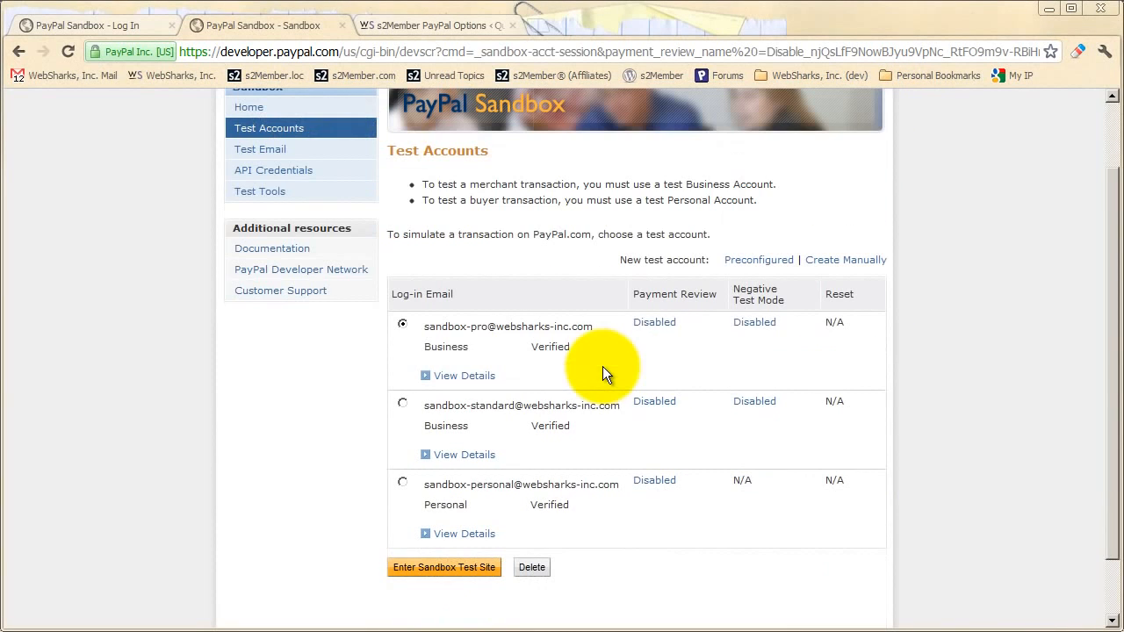
pyautogui.scroll(1, 603, 383)
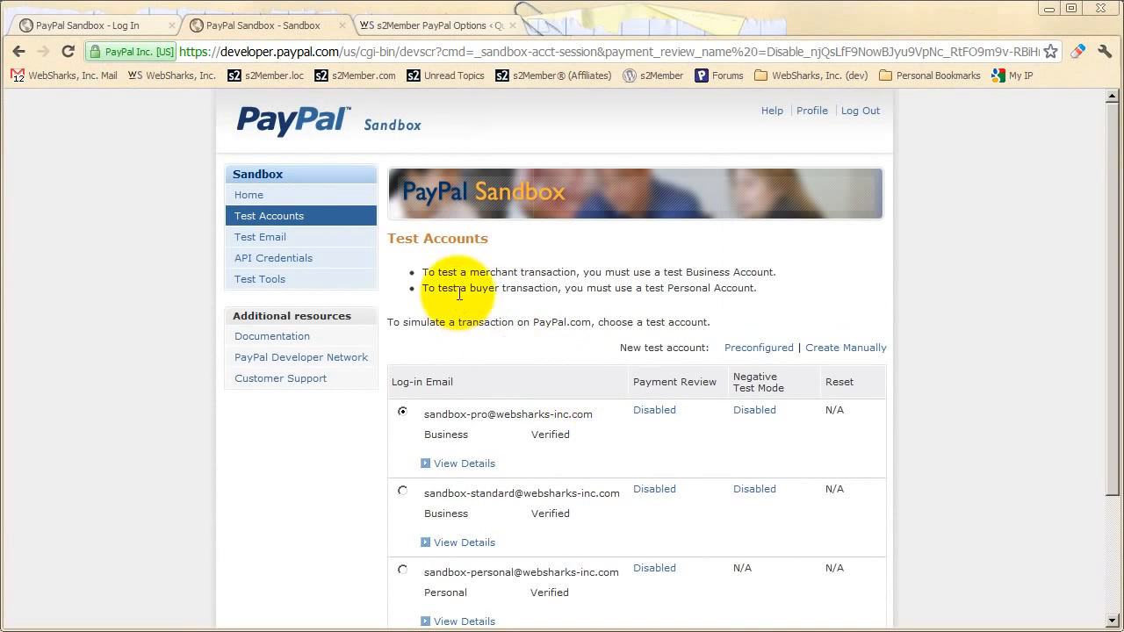
pyautogui.click(263, 283)
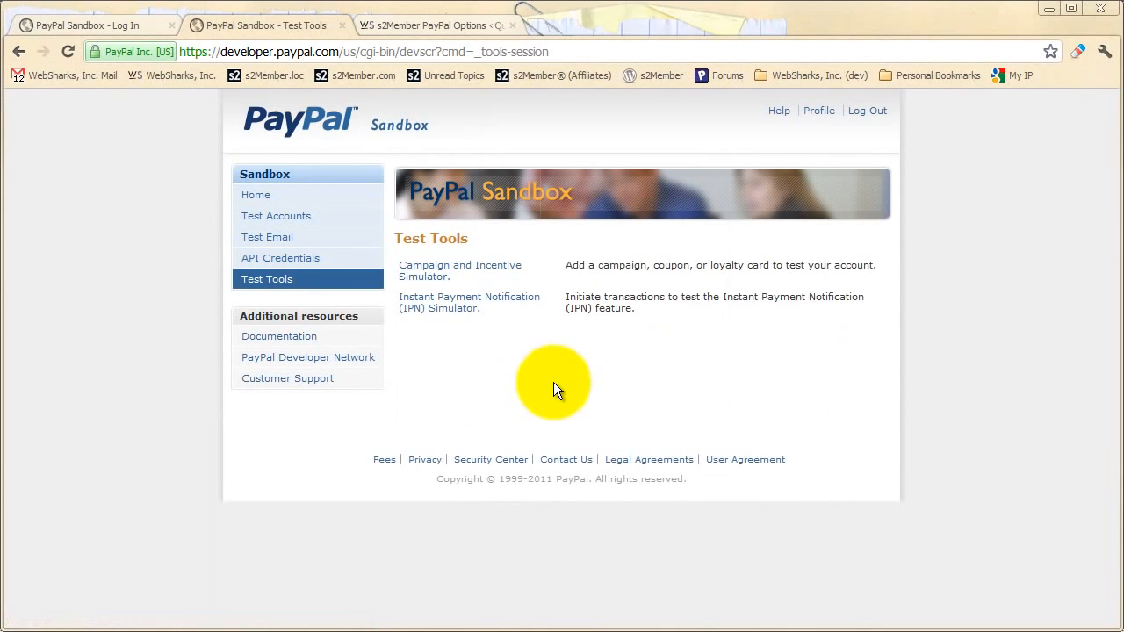
pyautogui.click(441, 314)
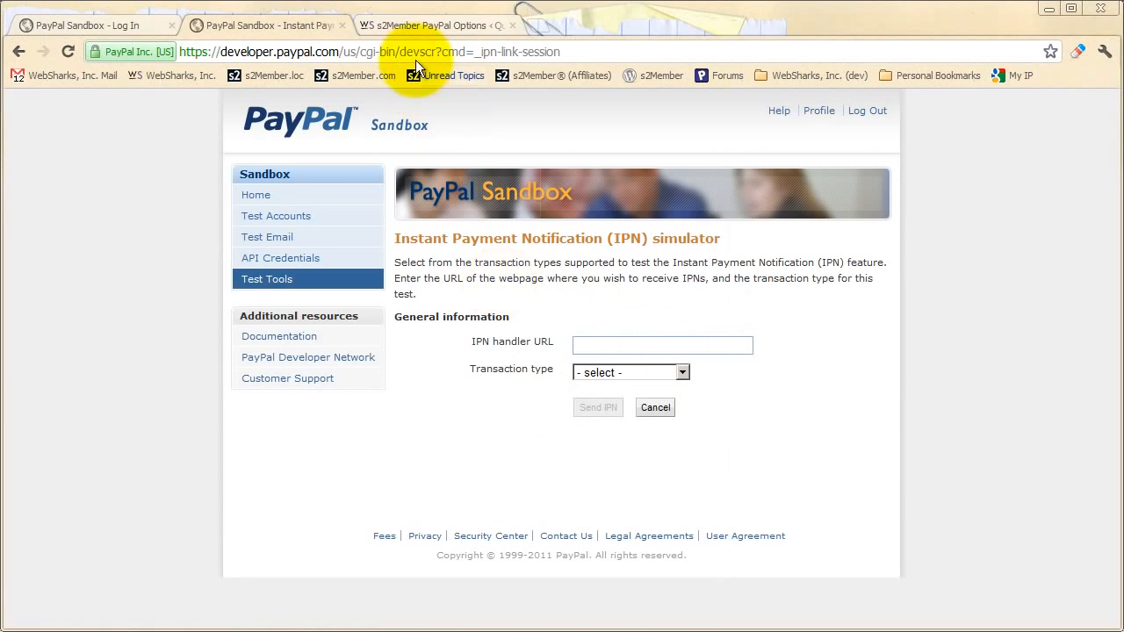
pyautogui.click(401, 25)
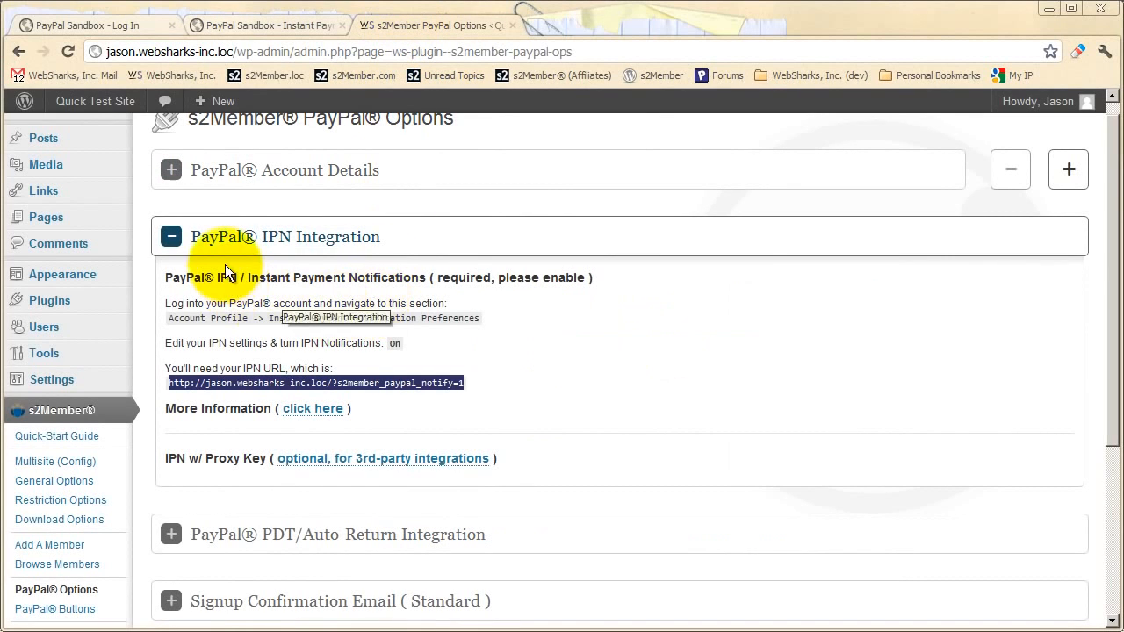
# - Copy s2Member's IPN URL and return to the simulator's IPN handler URL field
pyautogui.scroll(1, 226, 322)
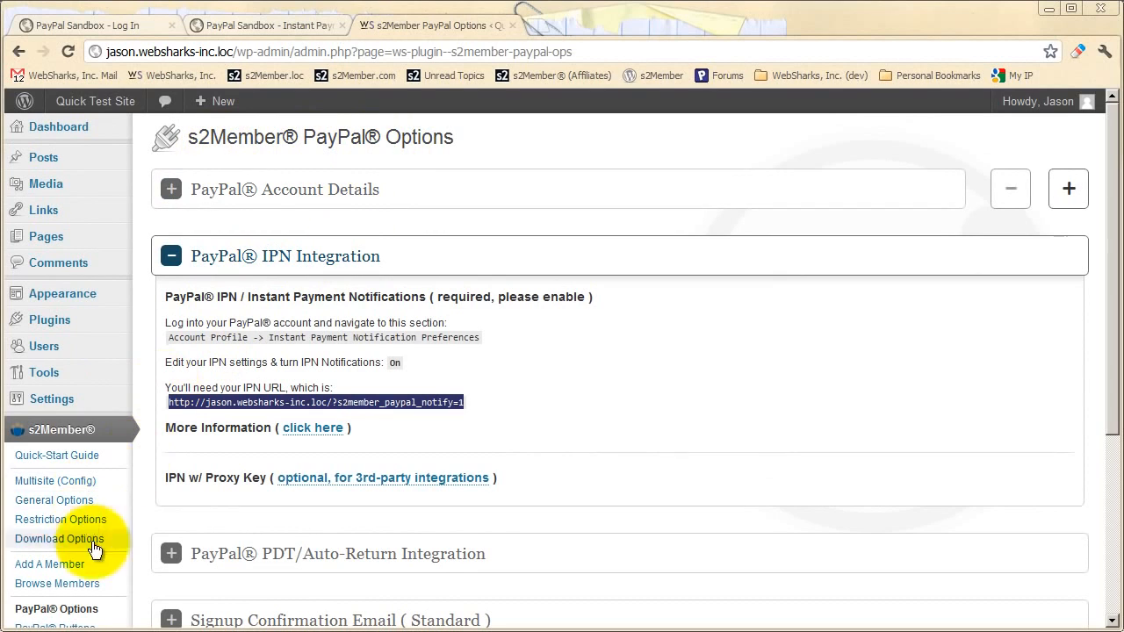
pyautogui.rightClick(374, 401)
pyautogui.click(400, 410)
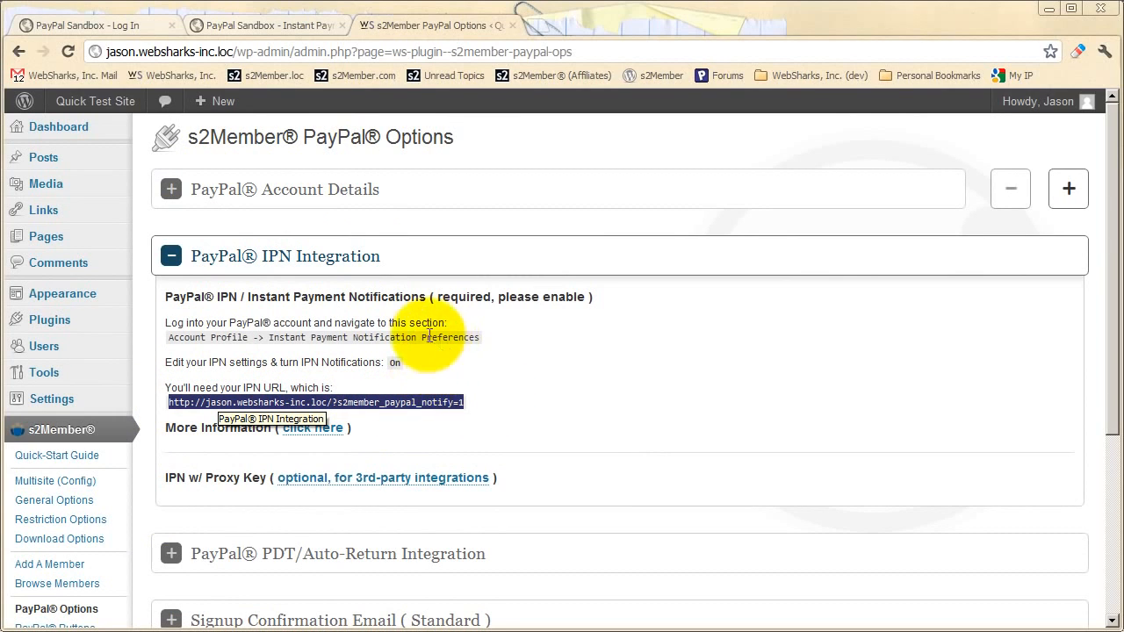
pyautogui.click(295, 25)
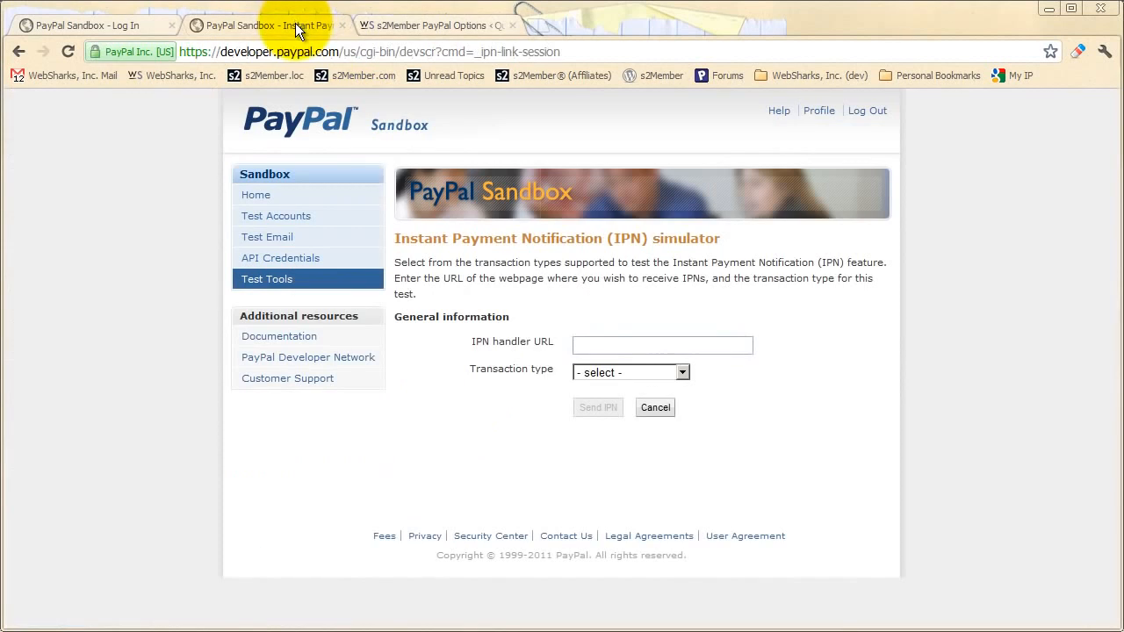
pyautogui.click(609, 349)
# - Paste the s2Member notify URL into the simulator's IPN handler URL field
pyautogui.rightClick(611, 346)
pyautogui.click(639, 428)
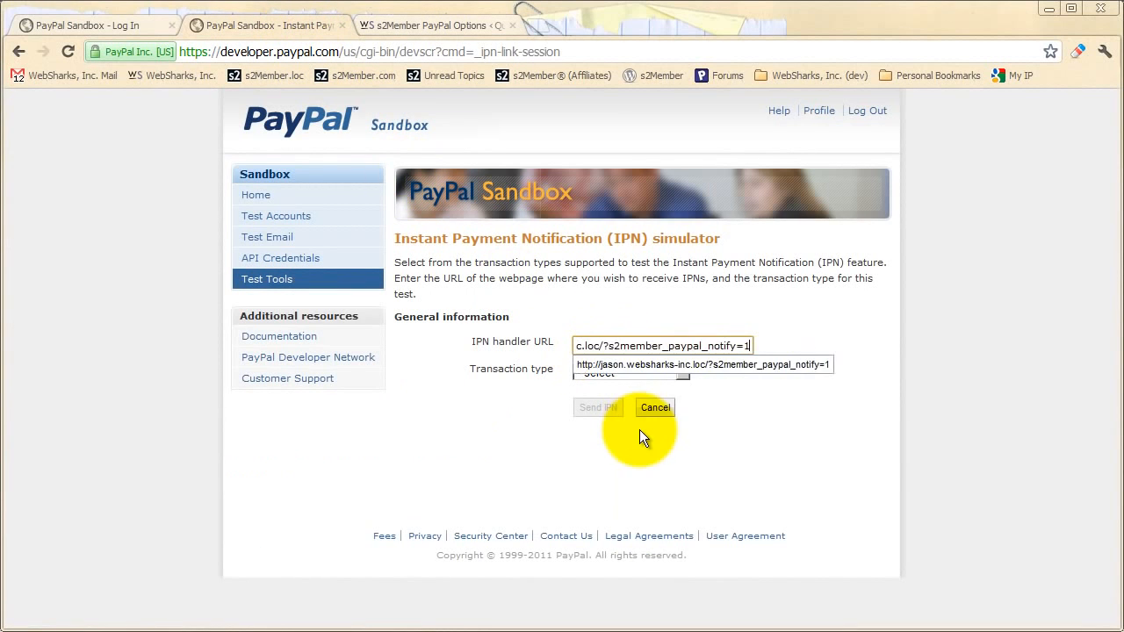
pyautogui.click(737, 395)
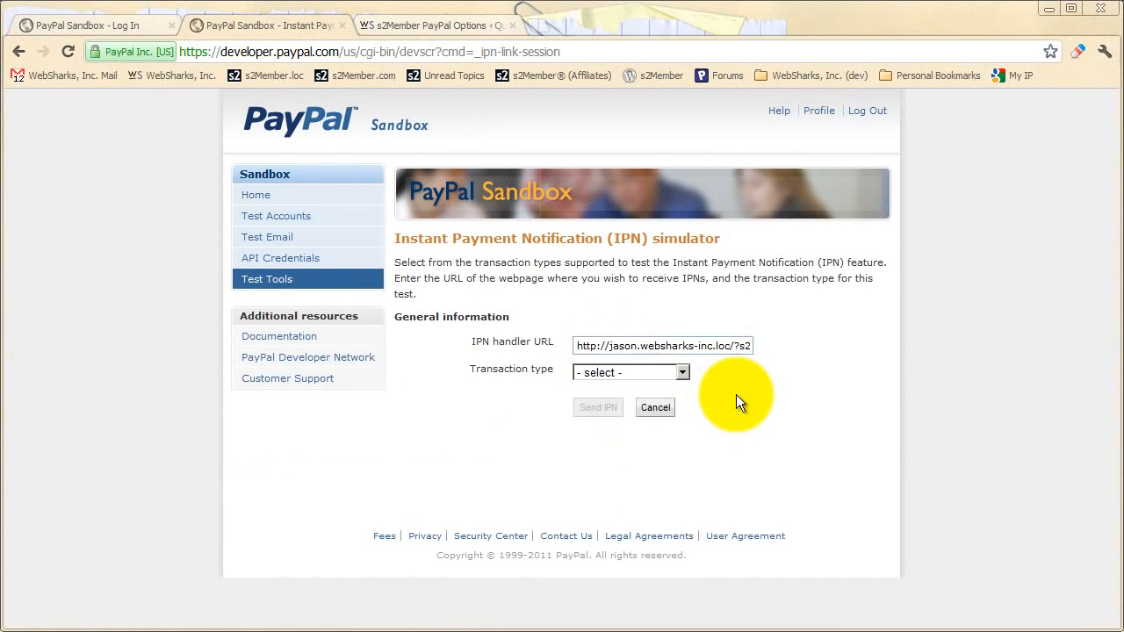
pyautogui.click(681, 372)
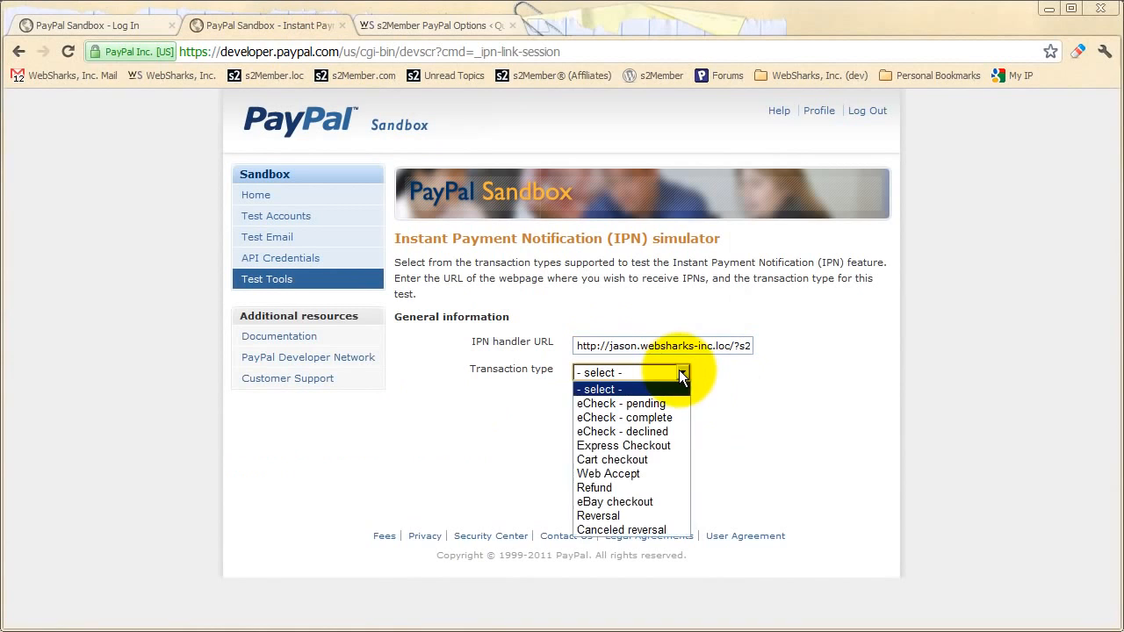
pyautogui.click(614, 471)
pyautogui.scroll(-1, 677, 407)
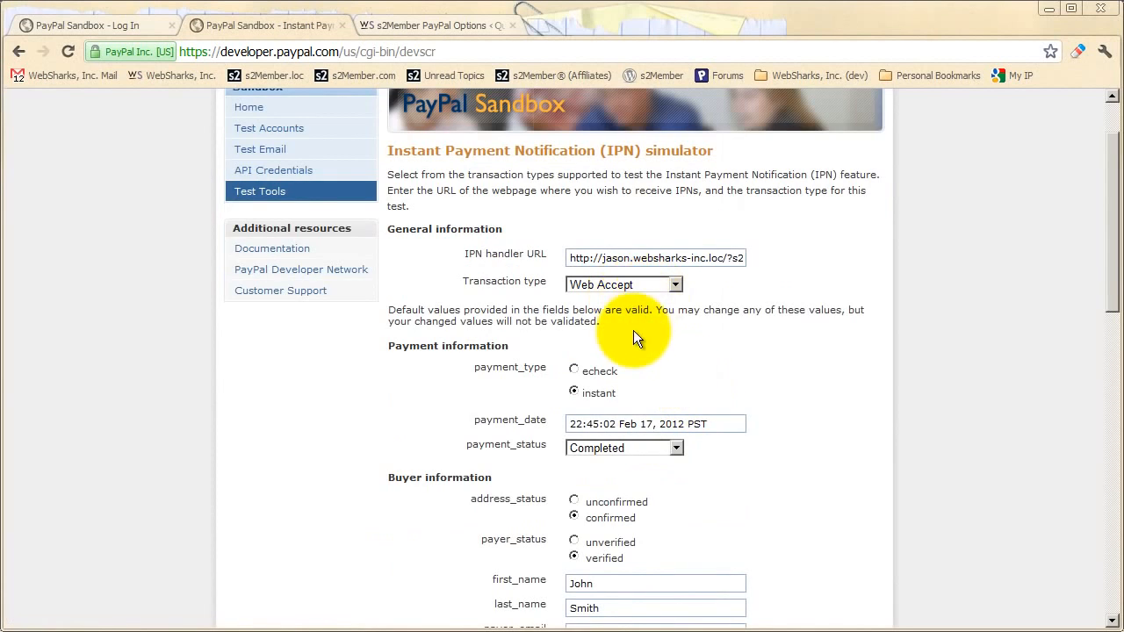
pyautogui.scroll(-1, 633, 330)
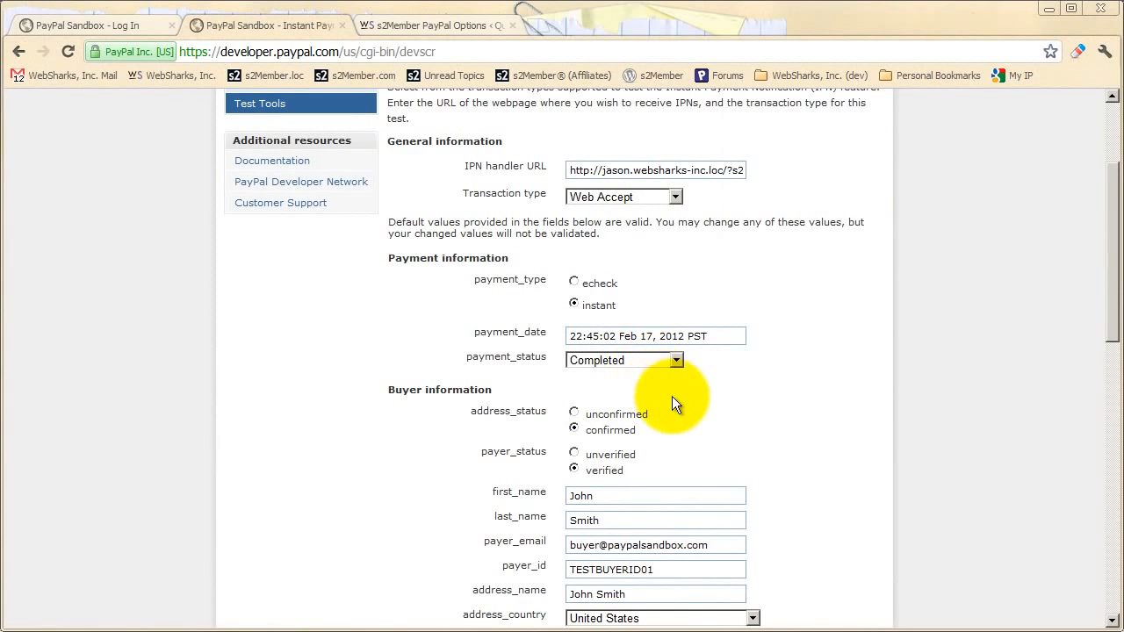
pyautogui.scroll(1, 678, 400)
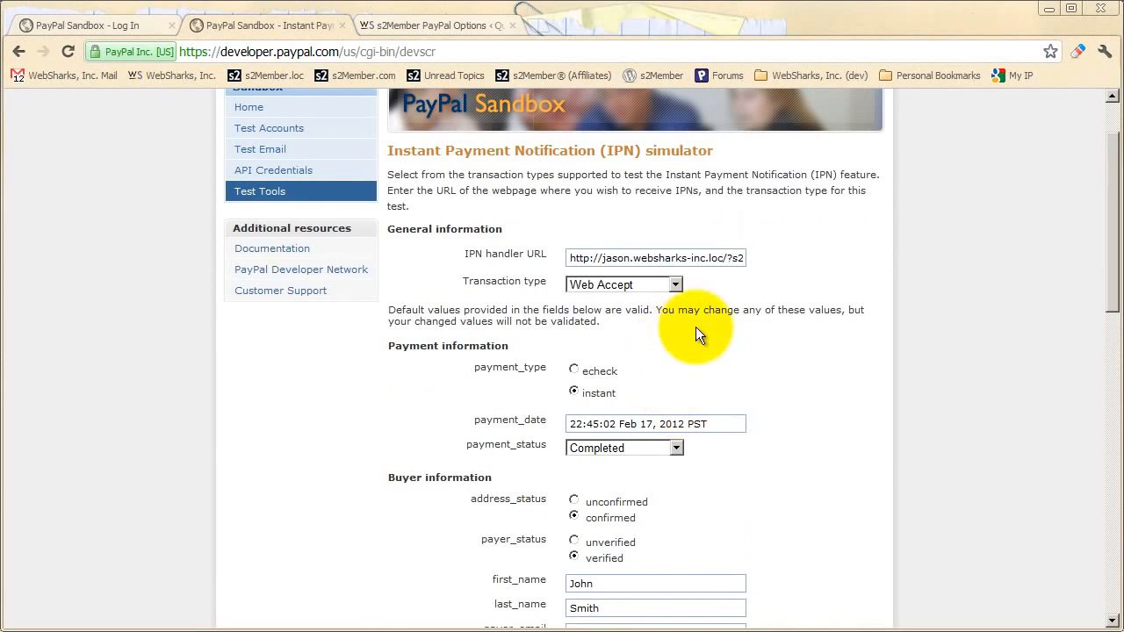
pyautogui.scroll(1, 718, 378)
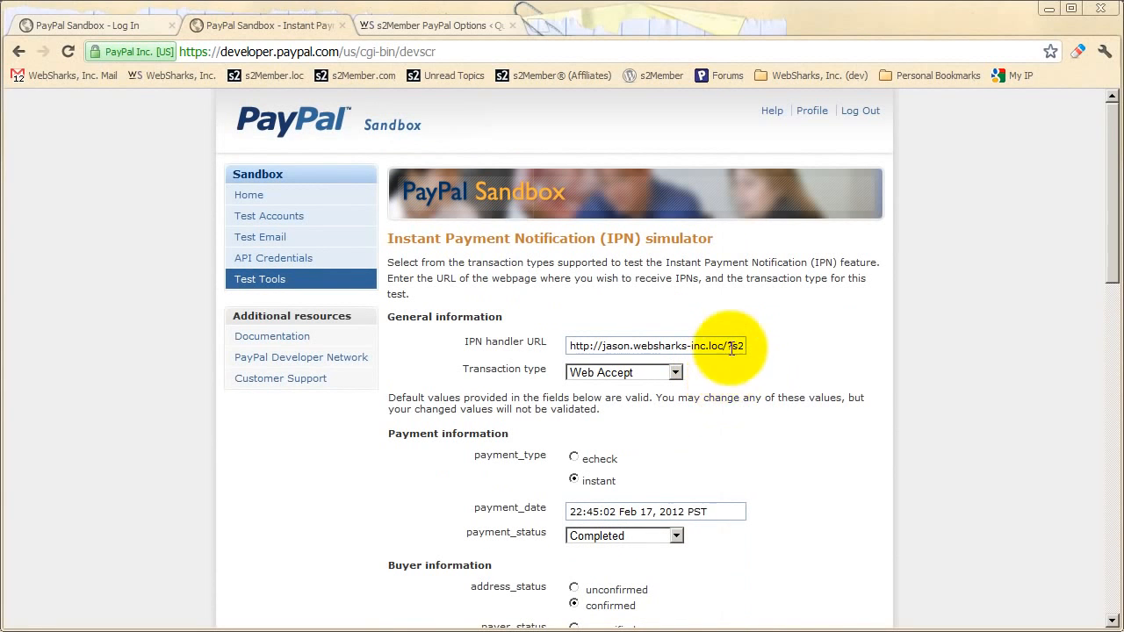
pyautogui.scroll(-1, 703, 388)
pyautogui.scroll(-1, 705, 435)
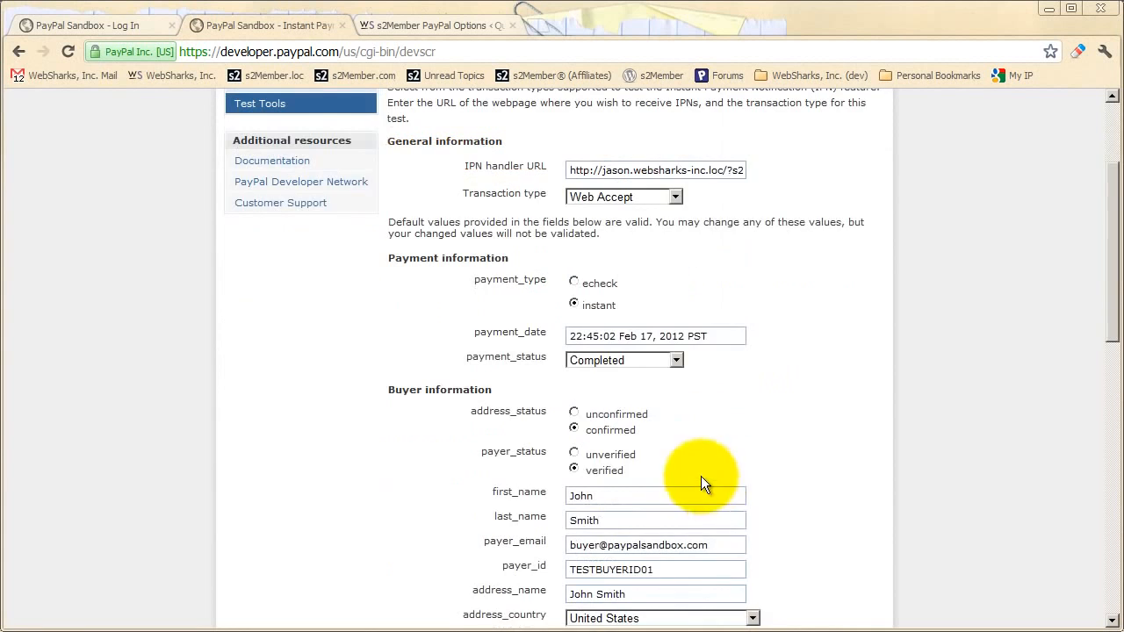
pyautogui.scroll(1, 696, 419)
pyautogui.scroll(-2, 705, 413)
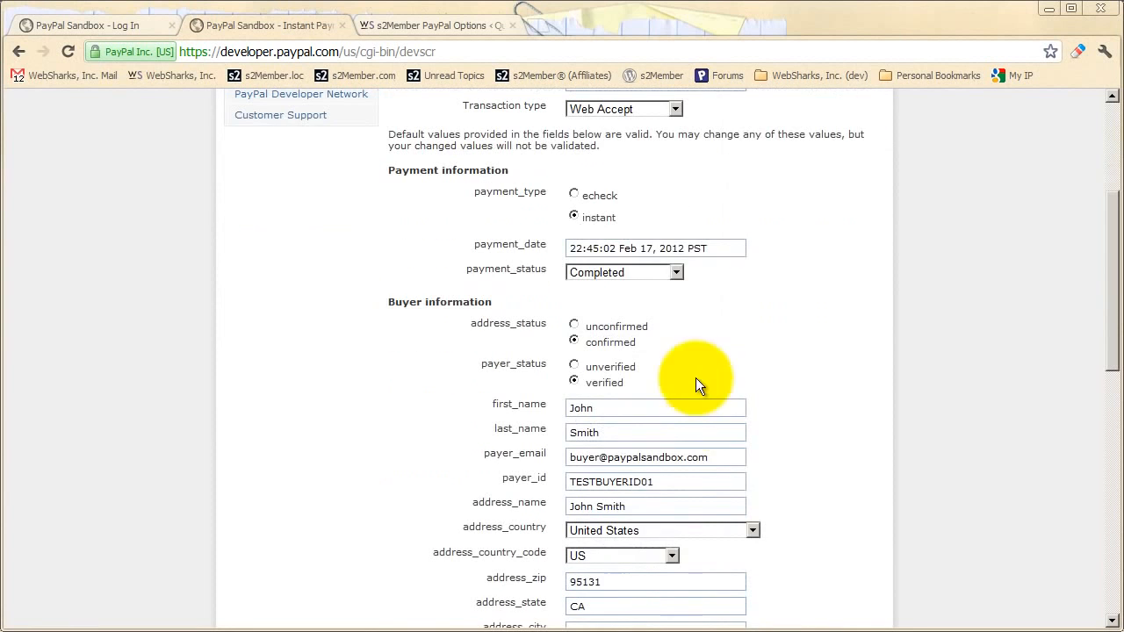
pyautogui.scroll(-1, 721, 376)
pyautogui.scroll(-5, 721, 501)
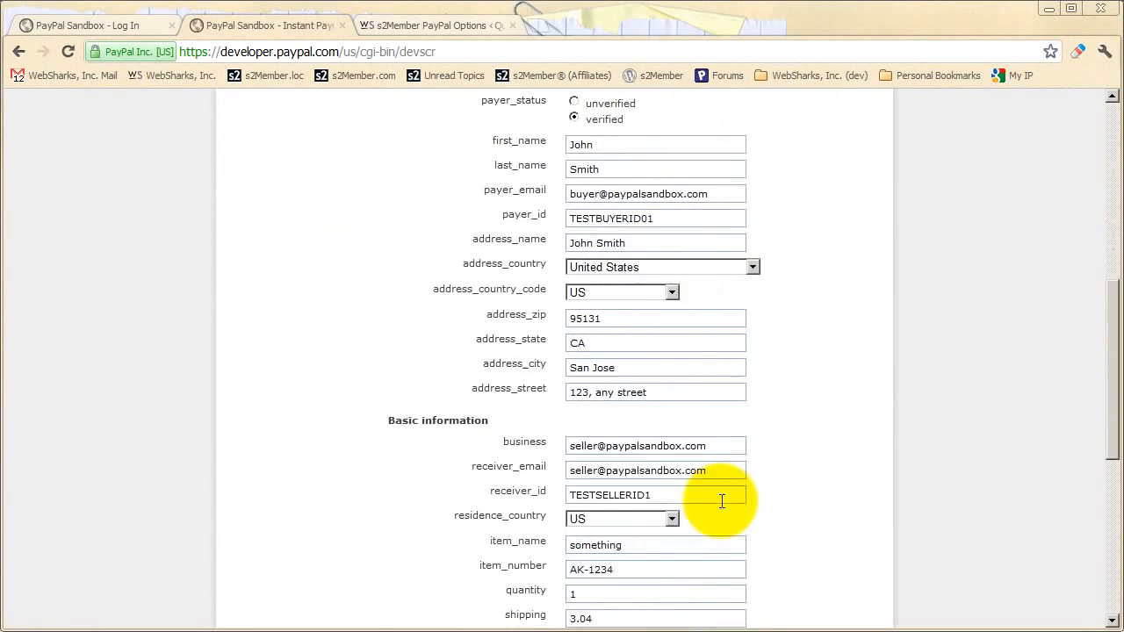
pyautogui.scroll(10, 717, 496)
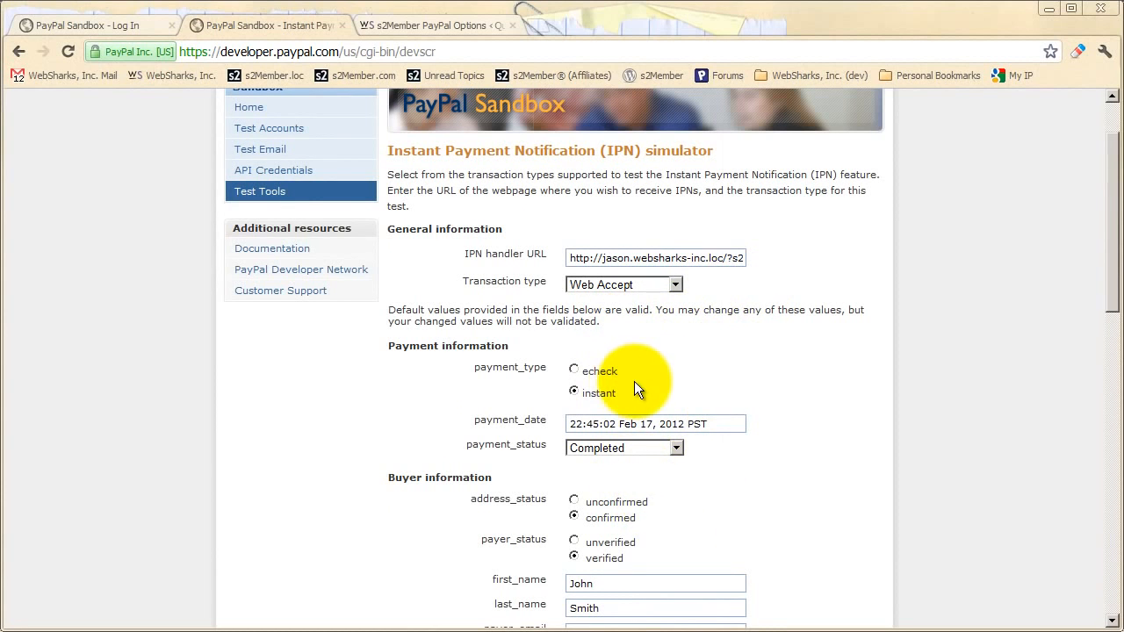
pyautogui.scroll(-1, 636, 383)
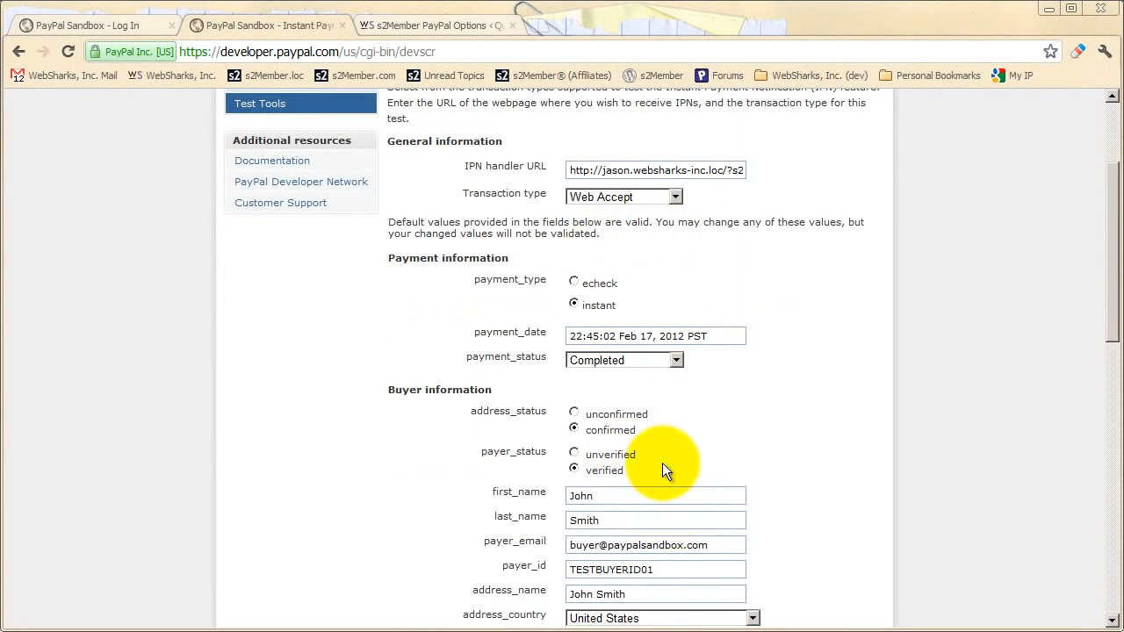
pyautogui.scroll(1, 664, 464)
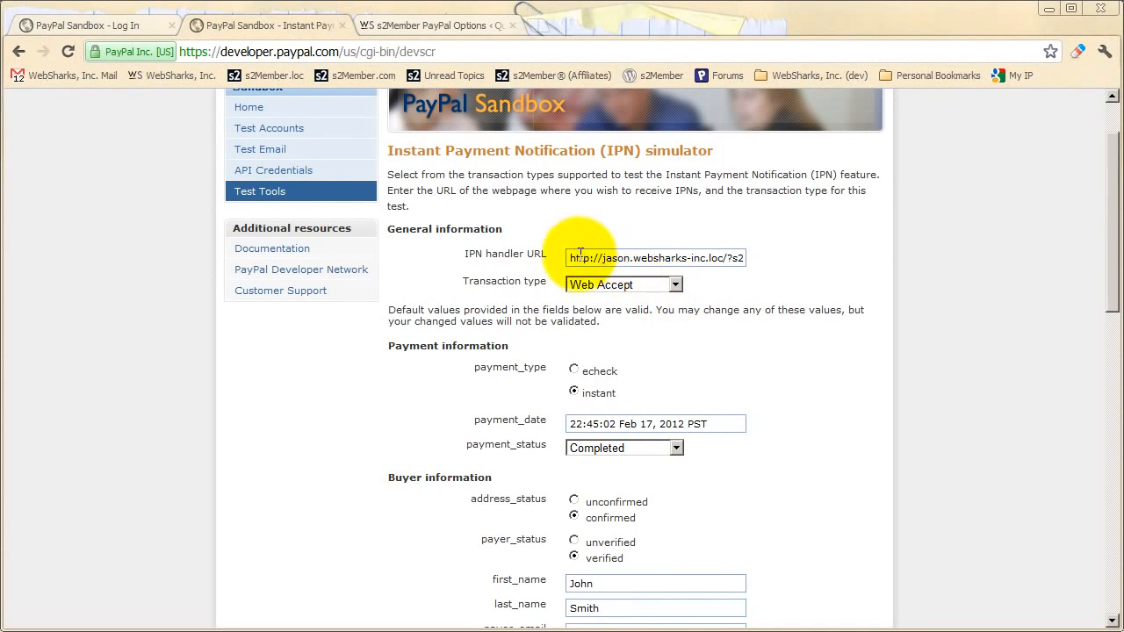
pyautogui.moveTo(571, 258); pyautogui.dragTo(763, 256)
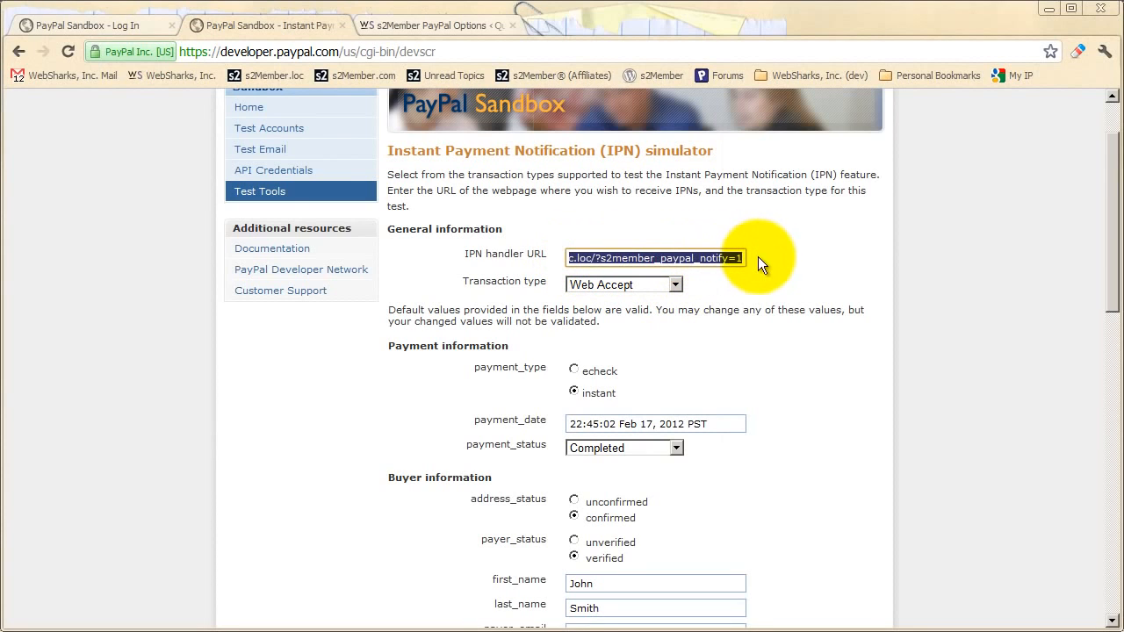
pyautogui.click(759, 259)
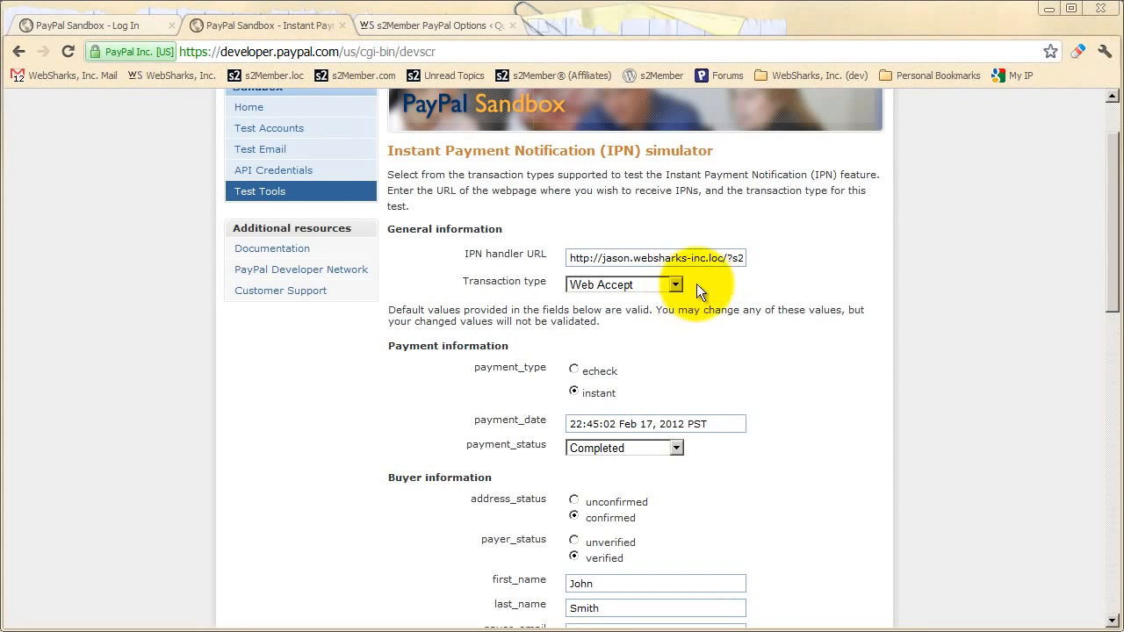
pyautogui.scroll(-8, 702, 333)
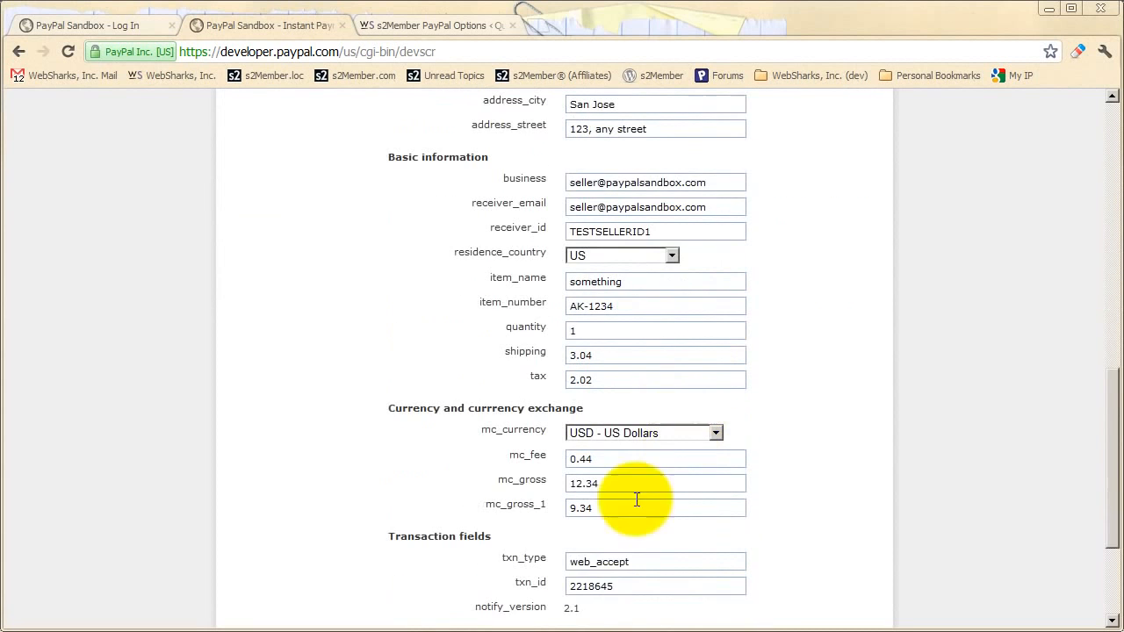
pyautogui.scroll(-2, 637, 500)
pyautogui.scroll(10, 657, 389)
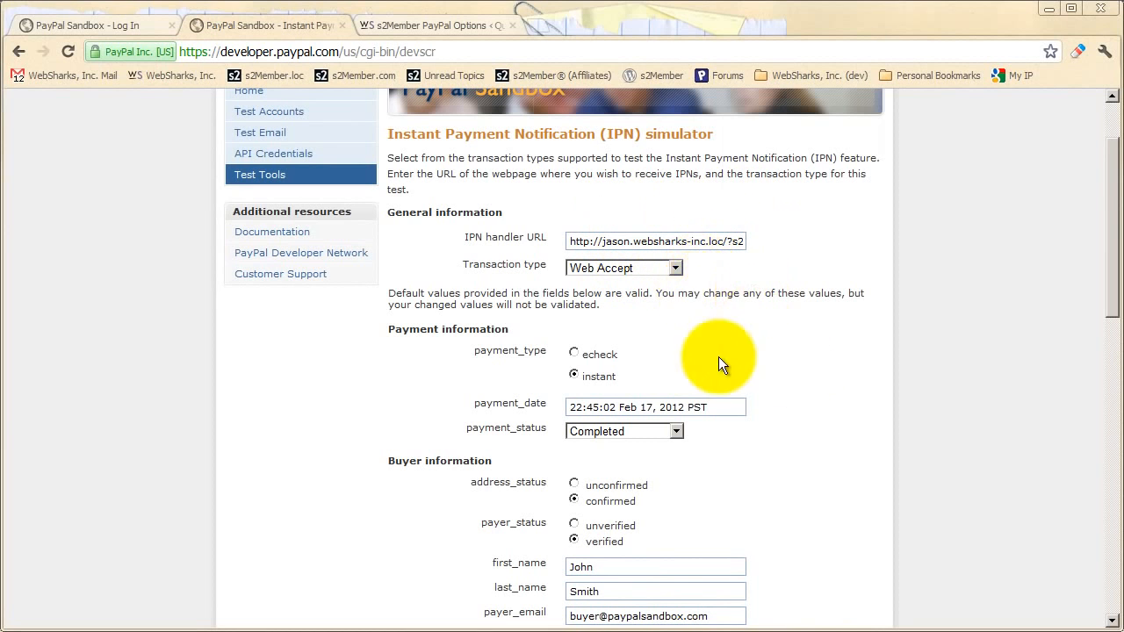
pyautogui.scroll(-15, 718, 356)
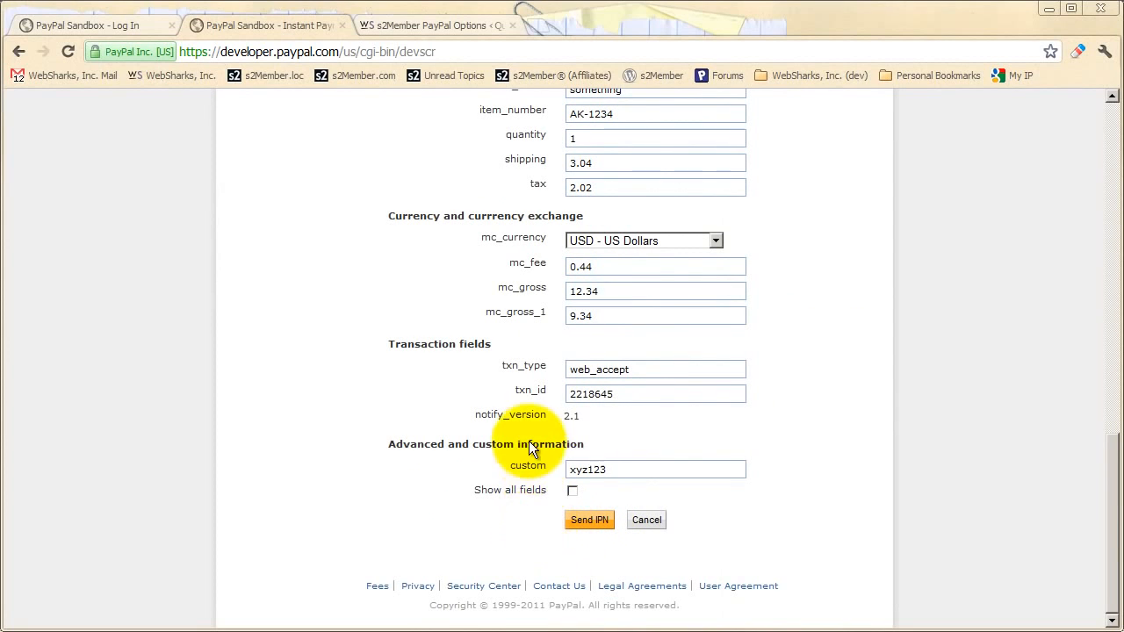
pyautogui.doubleClick(625, 472)
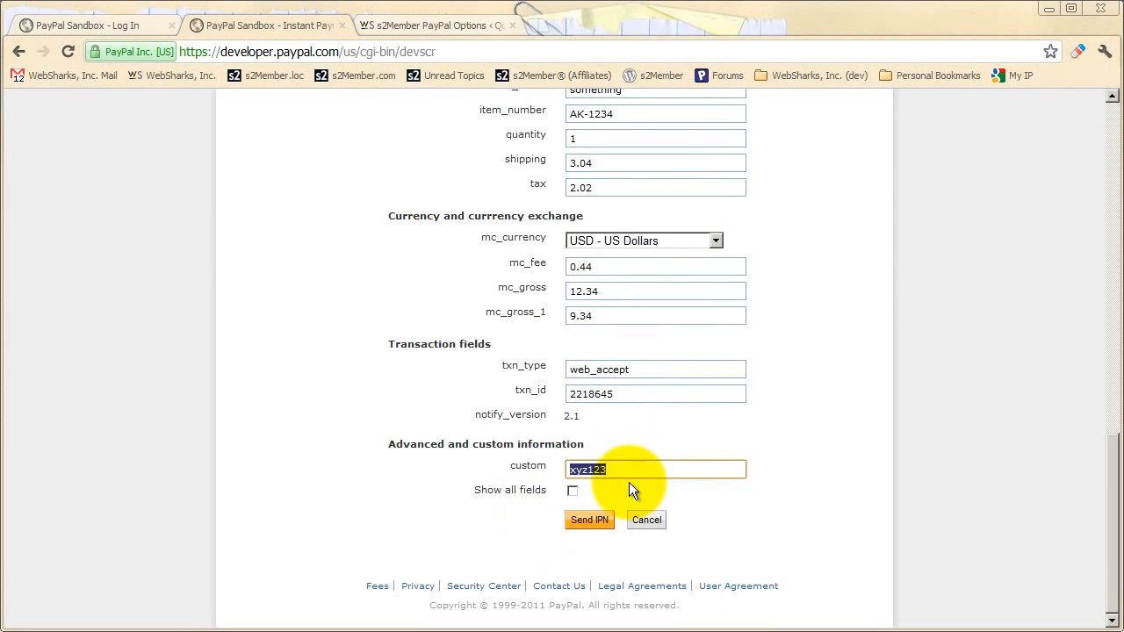
pyautogui.press('BackSpace')
pyautogui.write('www.examp')
pyautogui.click(629, 482)
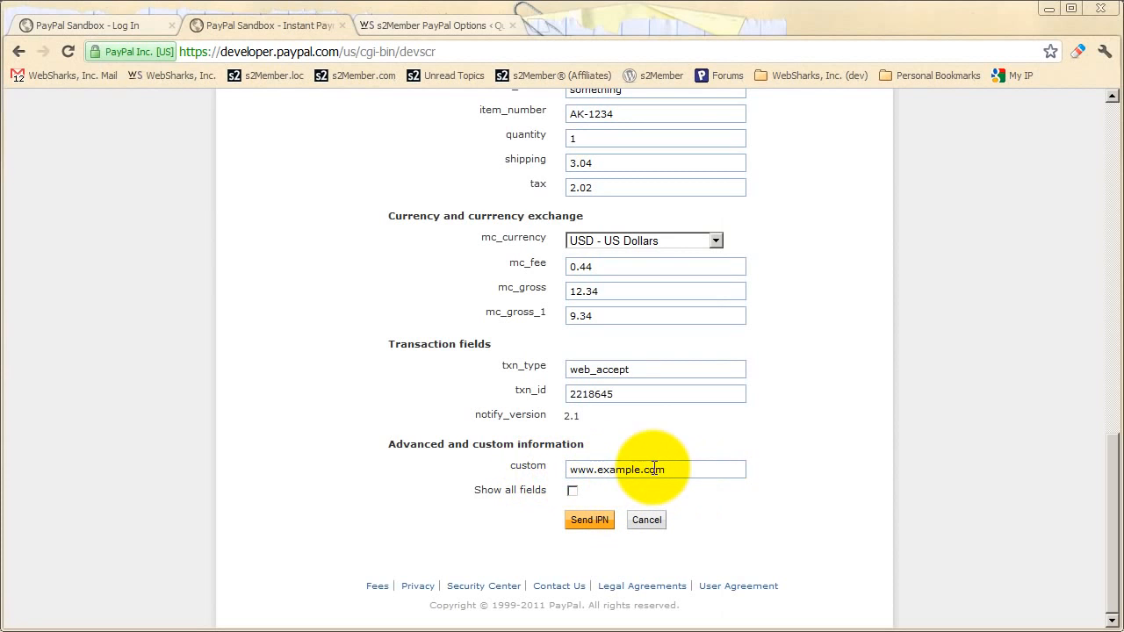
pyautogui.scroll(1, 648, 468)
pyautogui.scroll(1, 648, 468)
# - Change the simulator's item_number from AK-1234 to 3
pyautogui.click(615, 290)
pyautogui.moveTo(615, 290); pyautogui.dragTo(553, 291)
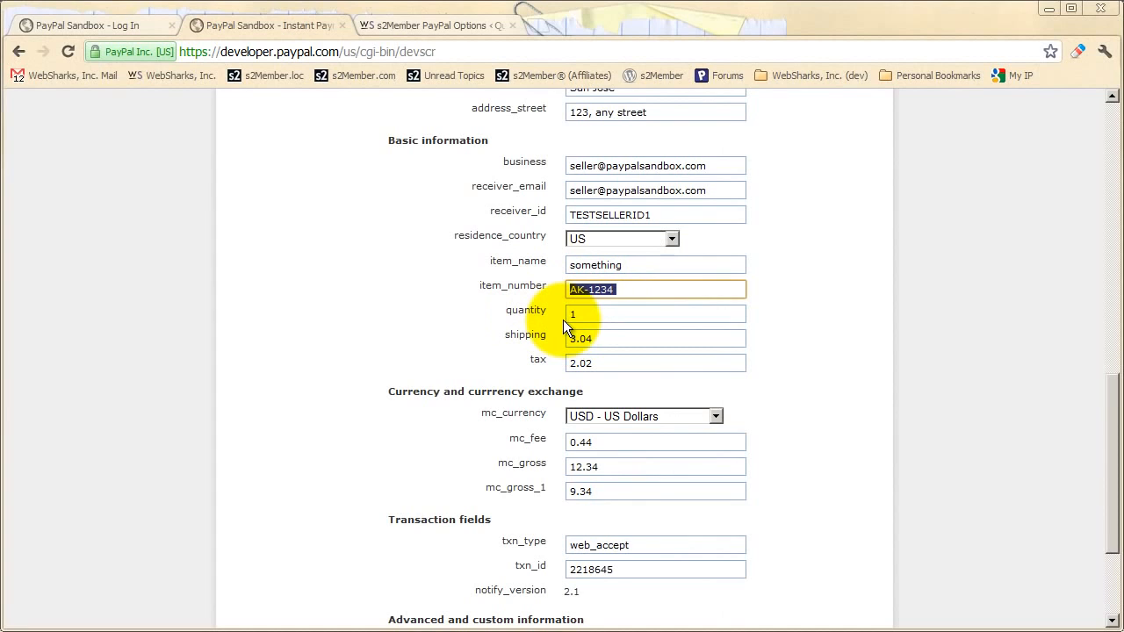
pyautogui.write('1')
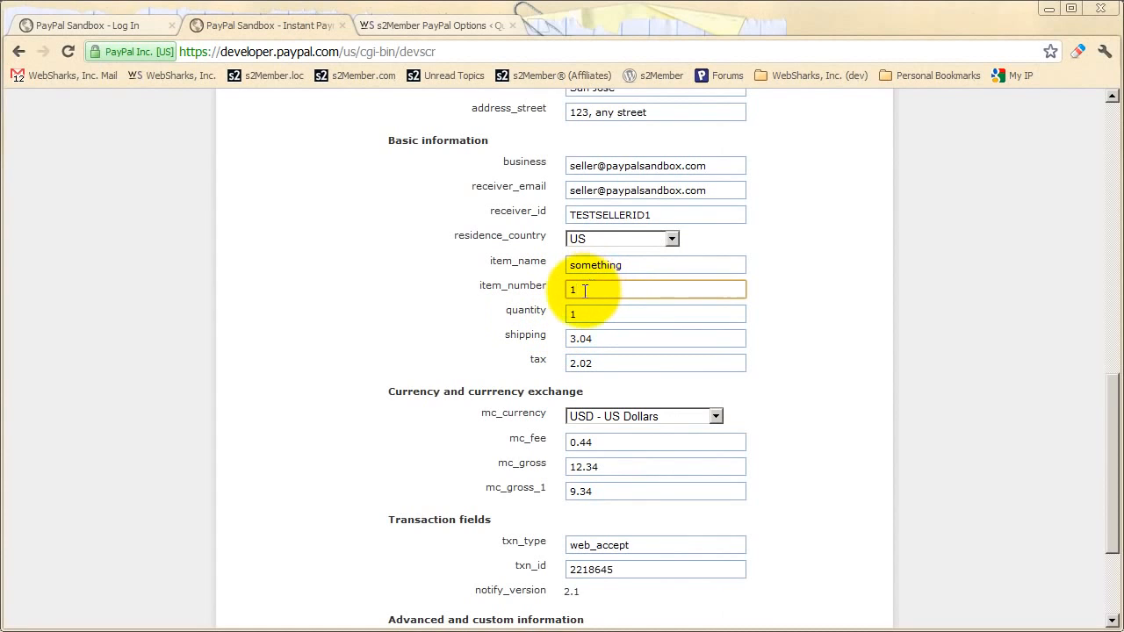
pyautogui.moveTo(582, 290); pyautogui.dragTo(567, 289)
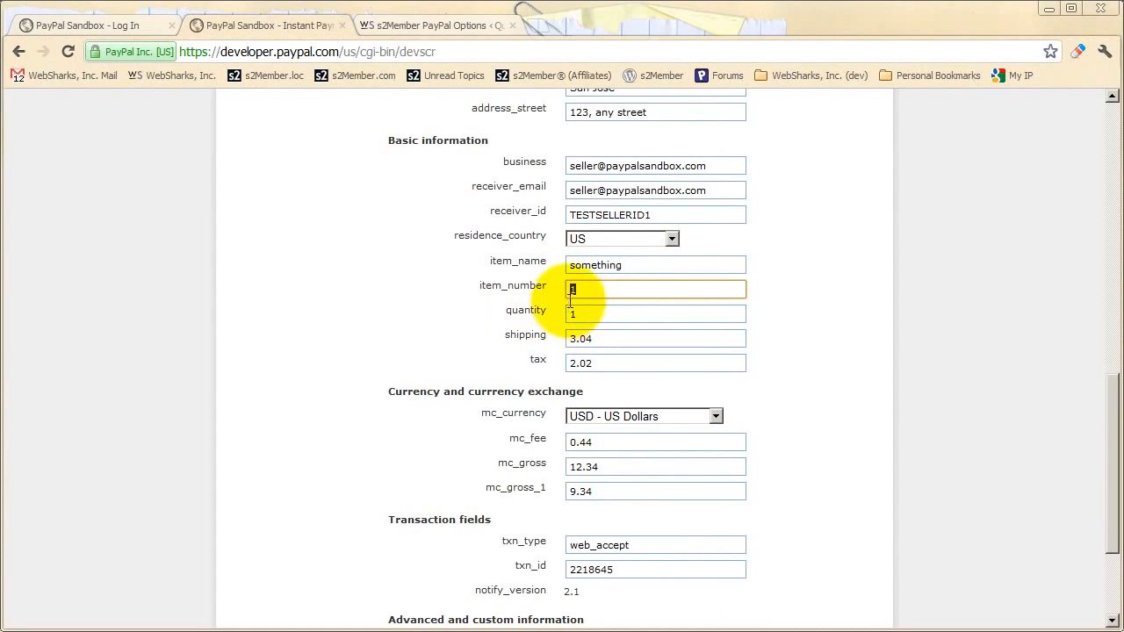
pyautogui.write('3')
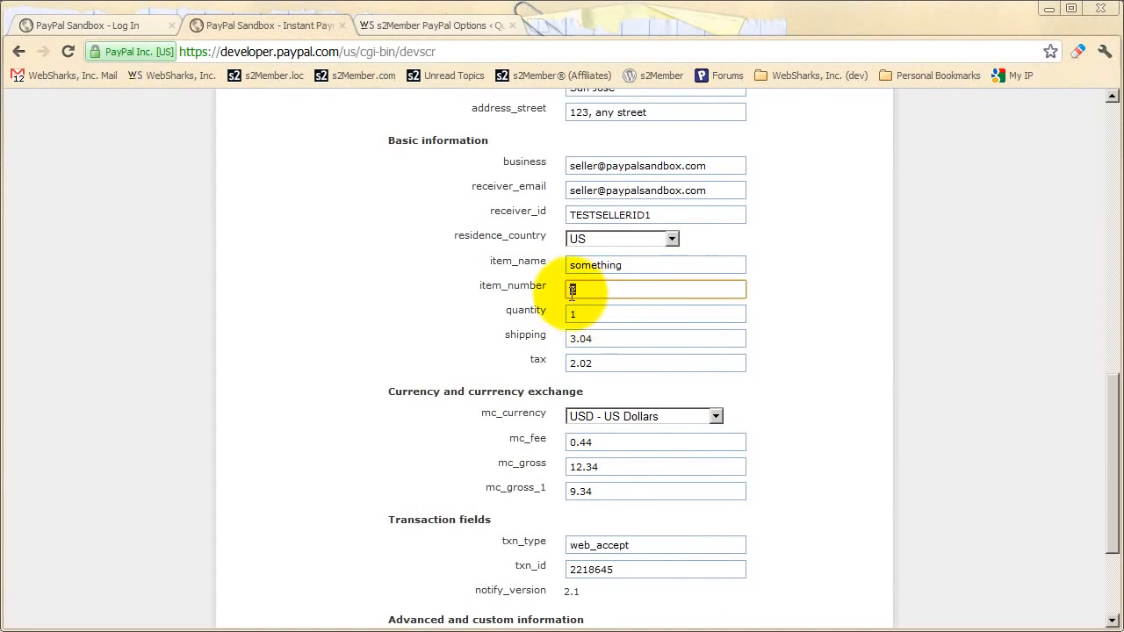
pyautogui.click(550, 325)
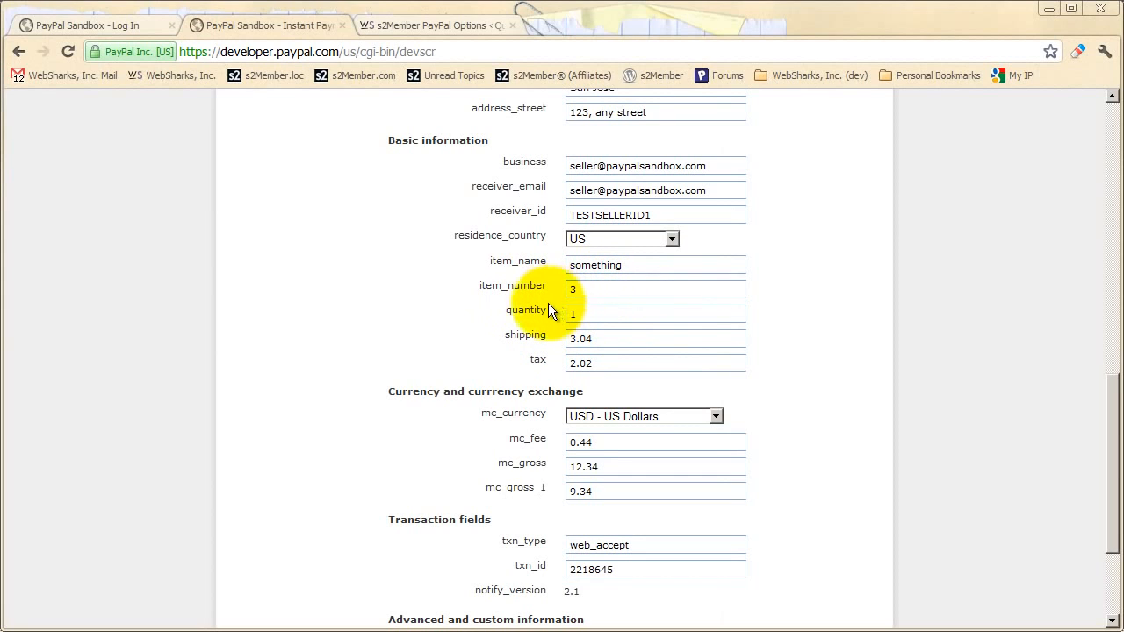
# - Back in s2Member PayPal Options, collapse IPN Integration and go to PayPal Buttons
pyautogui.click(422, 29)
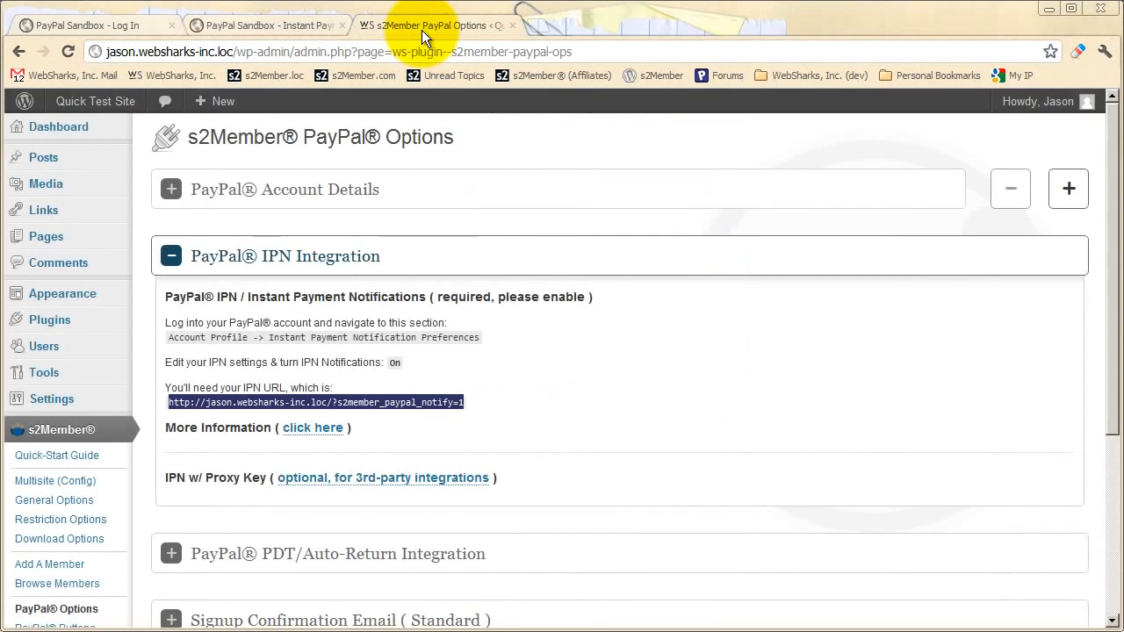
pyautogui.click(302, 252)
pyautogui.scroll(-1, 228, 294)
pyautogui.scroll(-1, 222, 298)
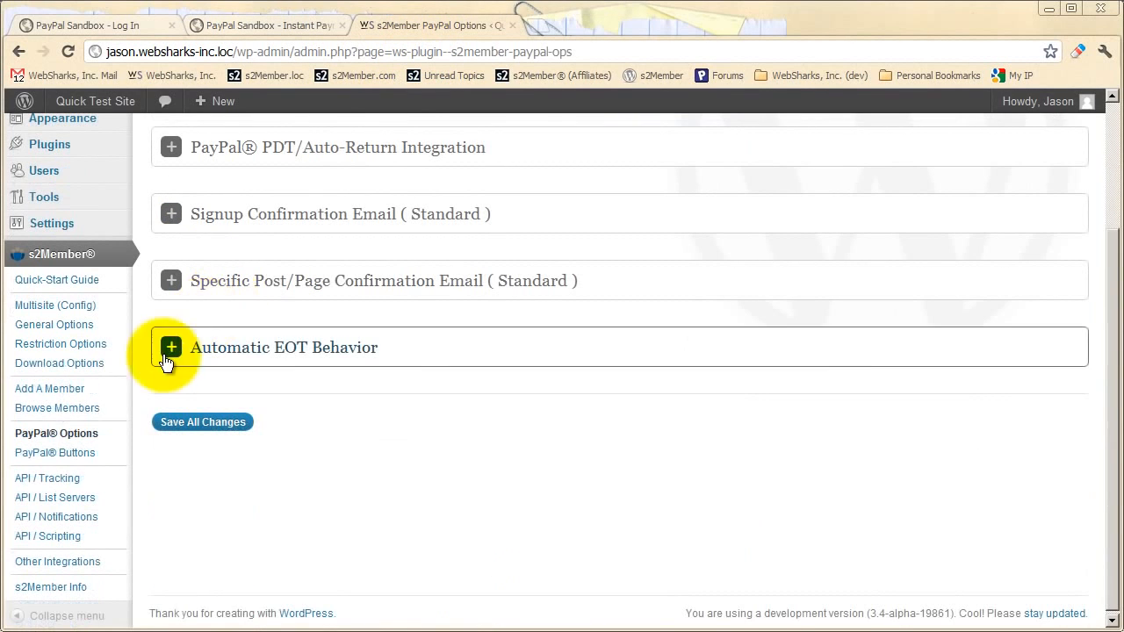
pyautogui.click(61, 453)
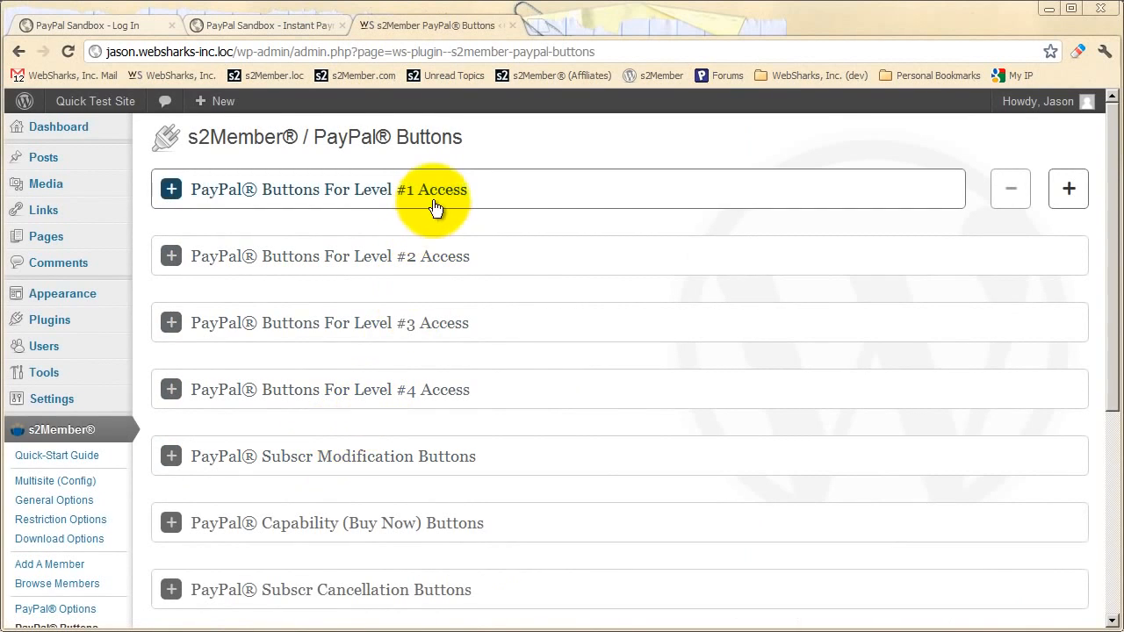
# - Expand the Level #1 Access generator and review its button code with item_number 1 and the Bronze Member item name
pyautogui.click(435, 200)
pyautogui.scroll(-2, 443, 281)
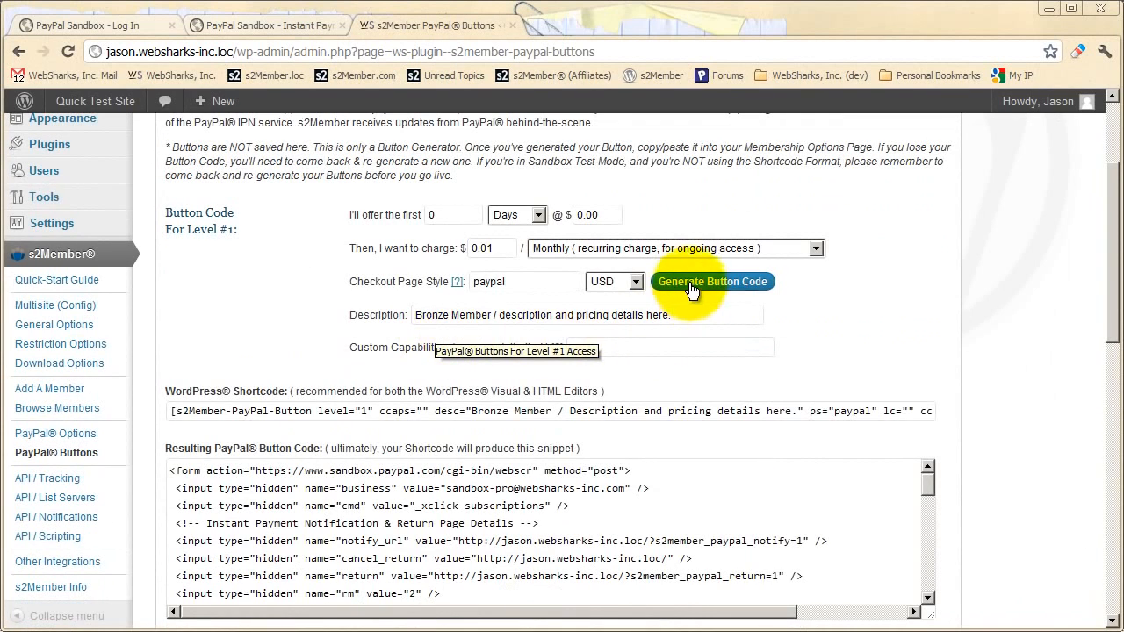
pyautogui.scroll(-1, 553, 319)
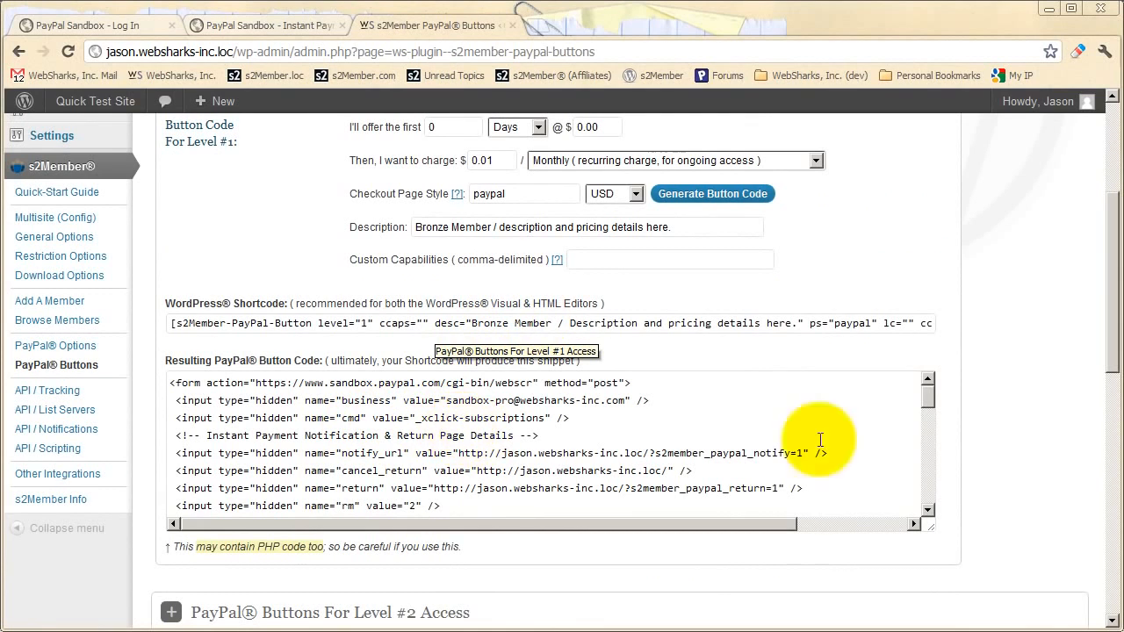
pyautogui.moveTo(929, 398); pyautogui.dragTo(928, 433)
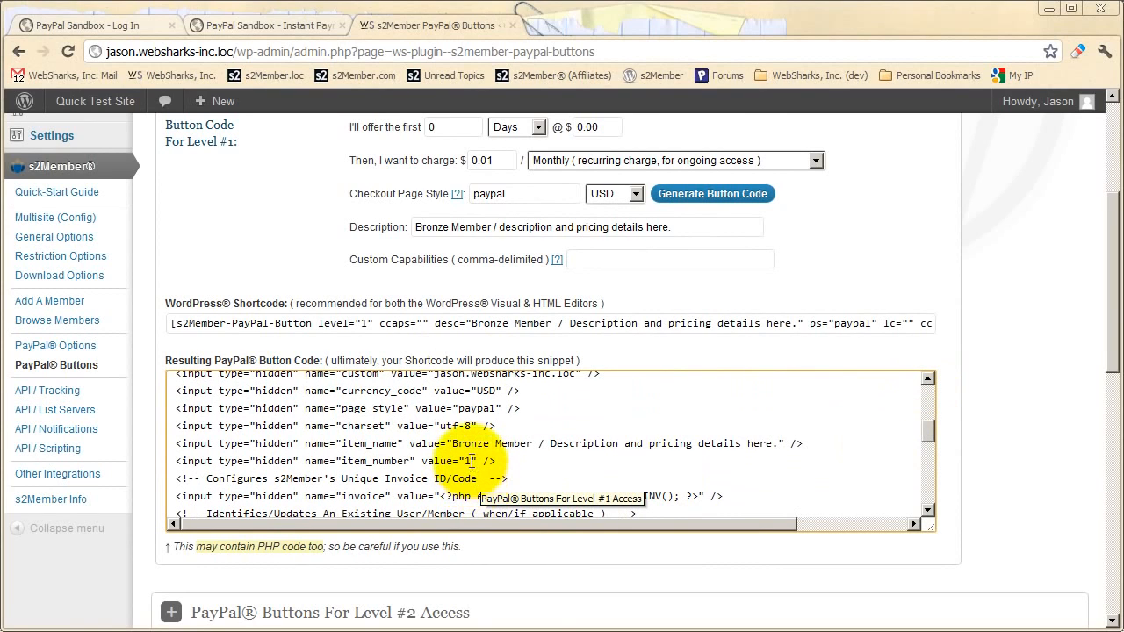
# - Regenerate the Level #1 button code with custom capabilities 'music,videos'
pyautogui.click(592, 259)
pyautogui.write('mus')
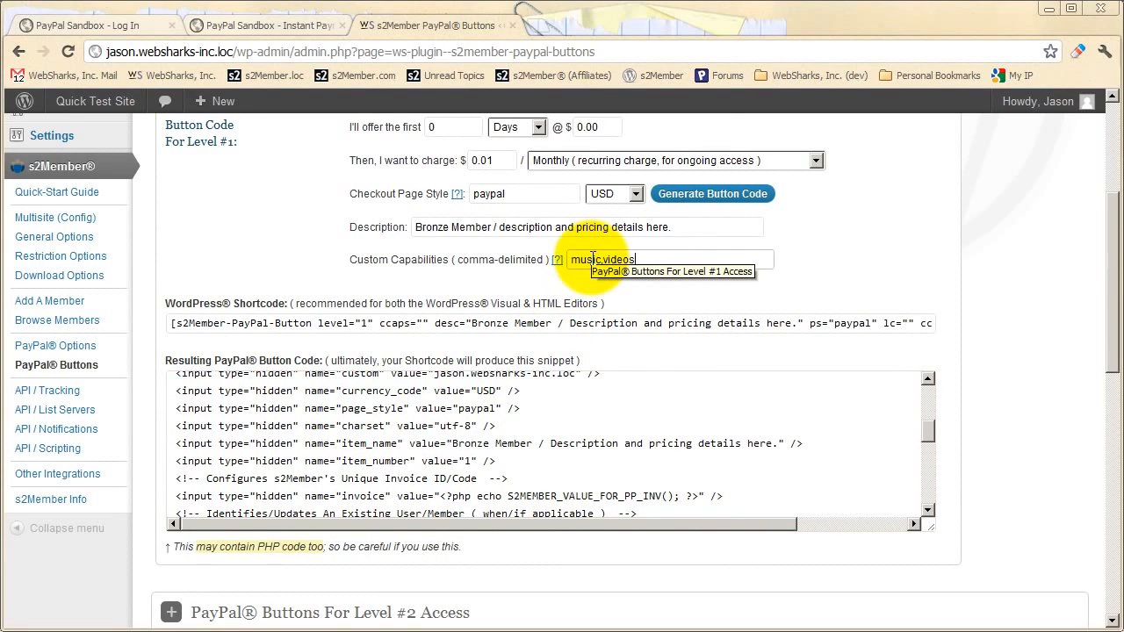
pyautogui.write('ic,videos')
pyautogui.click(712, 193)
pyautogui.click(738, 353)
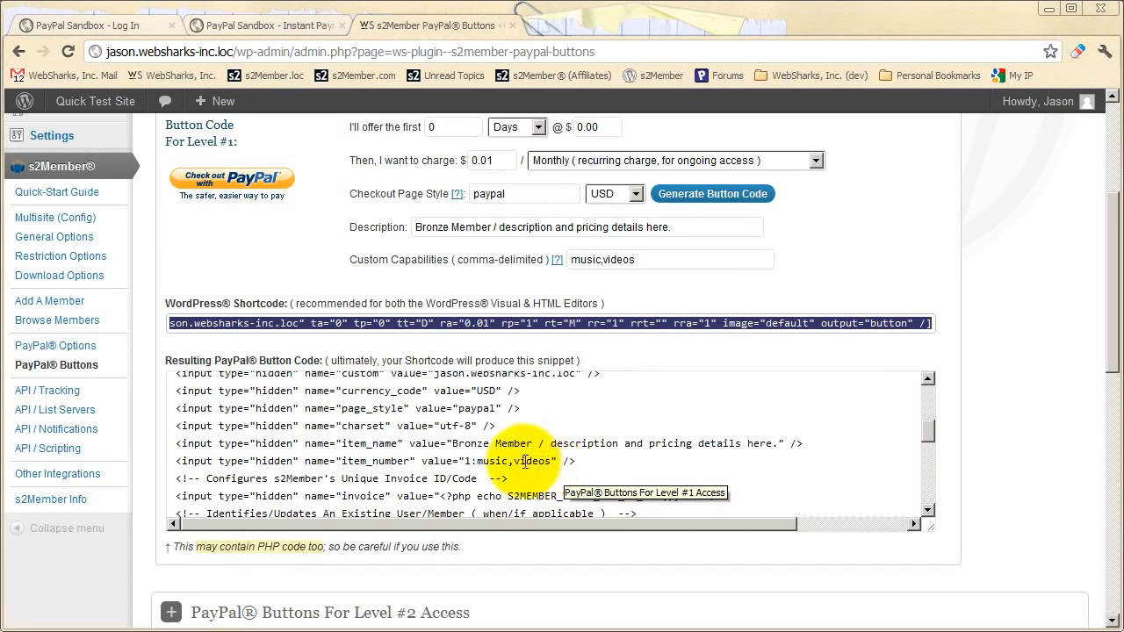
pyautogui.click(621, 292)
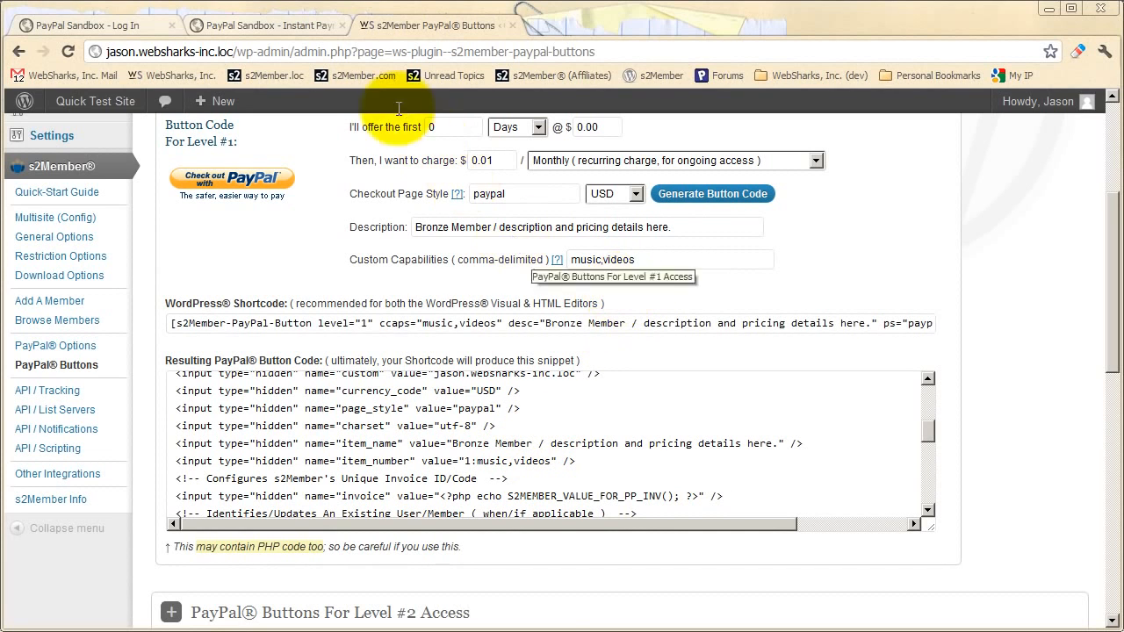
# - Go back to the PayPal Sandbox IPN simulator and scroll to its top
pyautogui.click(219, 25)
pyautogui.scroll(5, 385, 311)
pyautogui.scroll(3, 391, 314)
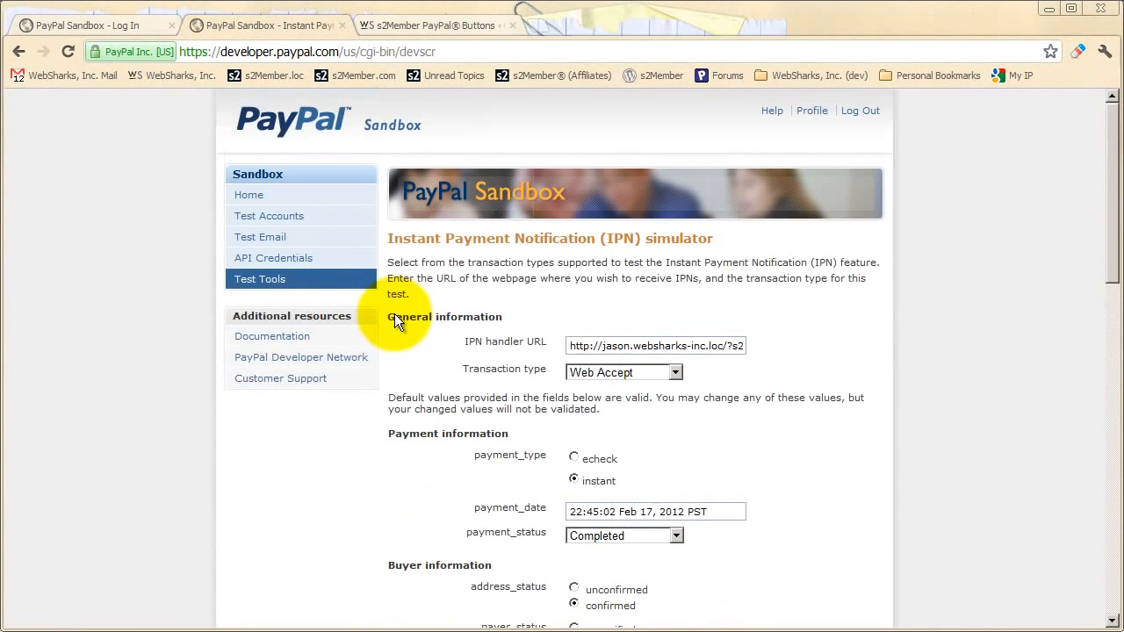